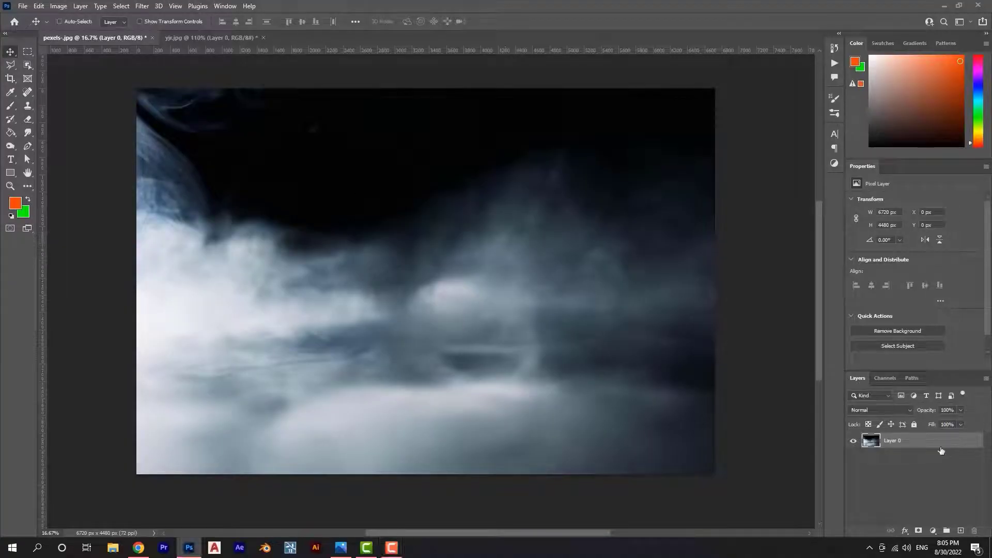
Duplicate the smoke photo's Layer 0 with Ctrl+J
key("ctrl+j")
Add a Brightness/Contrast adjustment with brightness -27 to darken the smoke
left_click(933, 530)
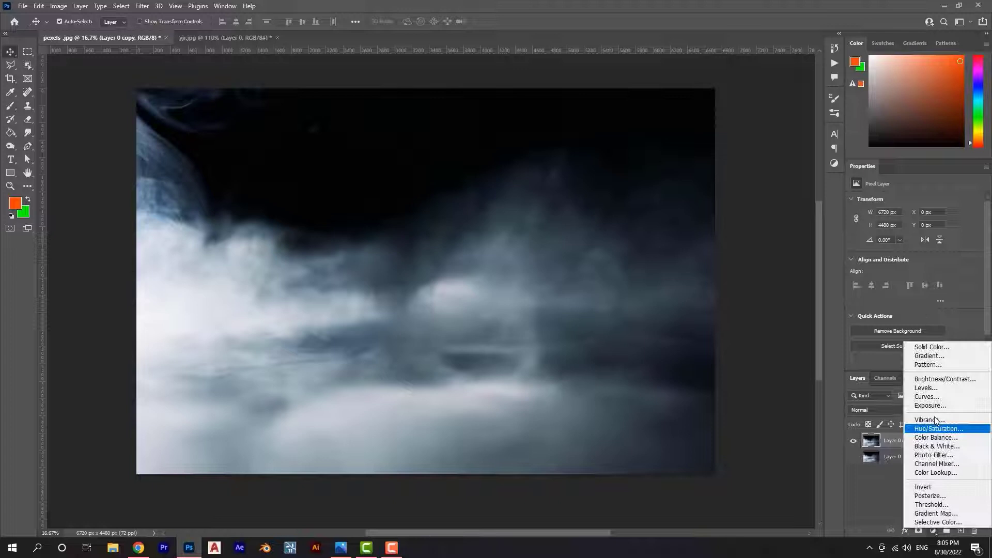
left_click(930, 379)
left_click_drag(915, 224, 903, 231)
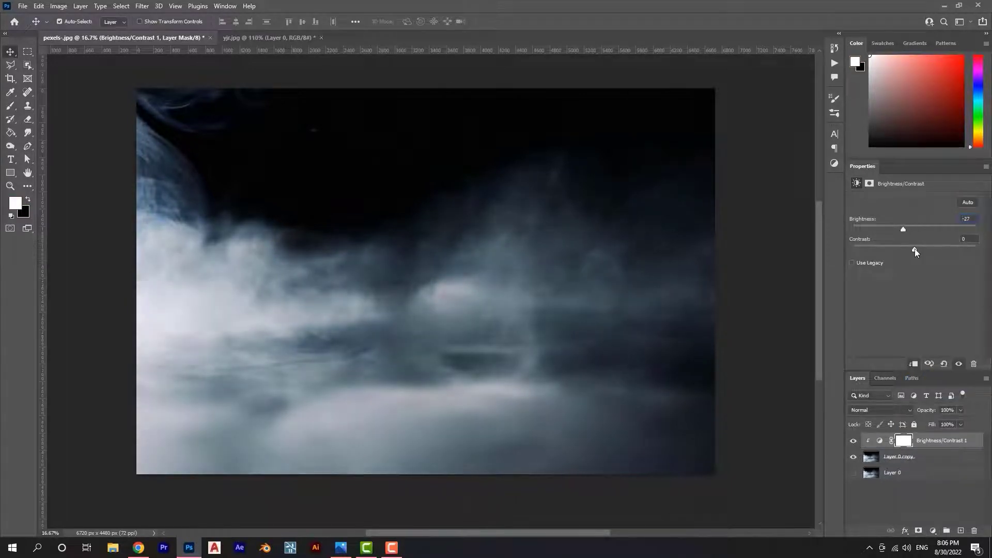
Add an orange Solid Color fill layer blended as Linear Dodge (Add)
left_click(932, 531)
left_click(925, 347)
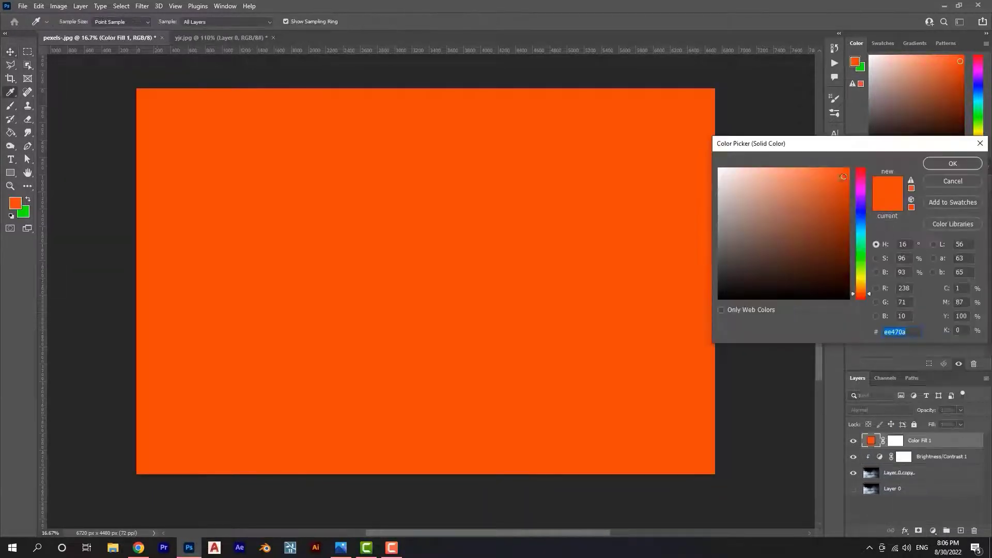
left_click_drag(862, 294, 862, 288)
left_click(939, 164)
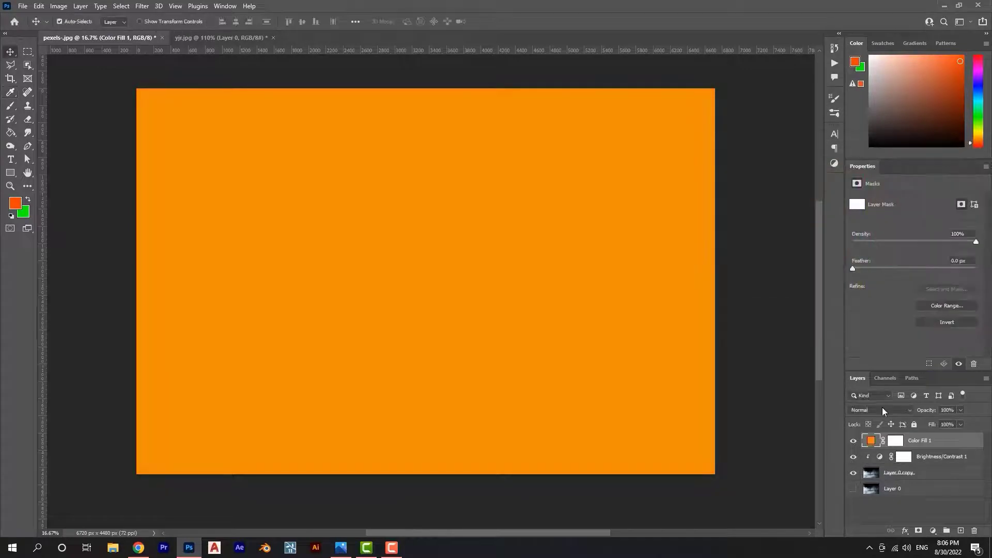
left_click(881, 409)
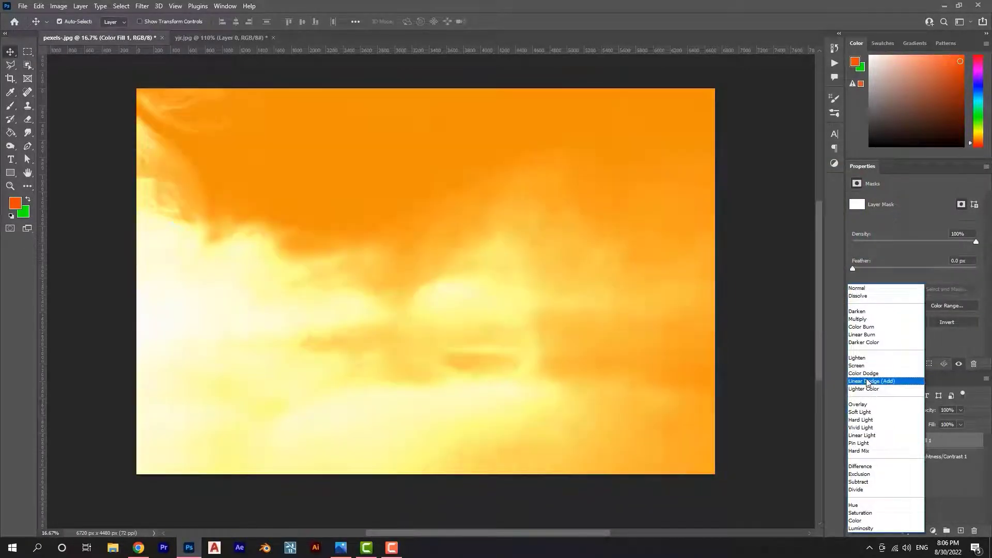
left_click(868, 381)
Invert the orange fill's mask, paint the glow back with a large soft white brush, and clip it
key("d")
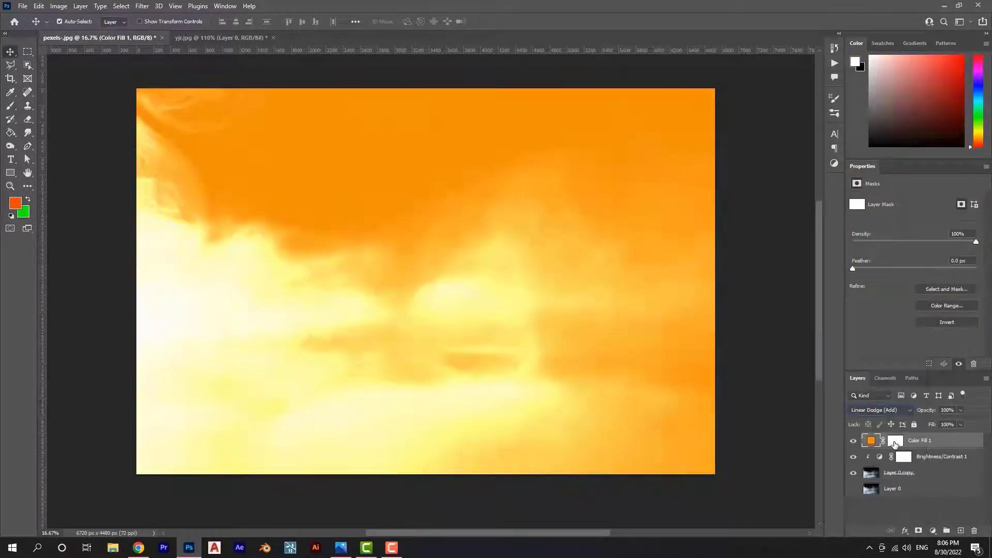
left_click(895, 440)
key("ctrl+i")
type("b")
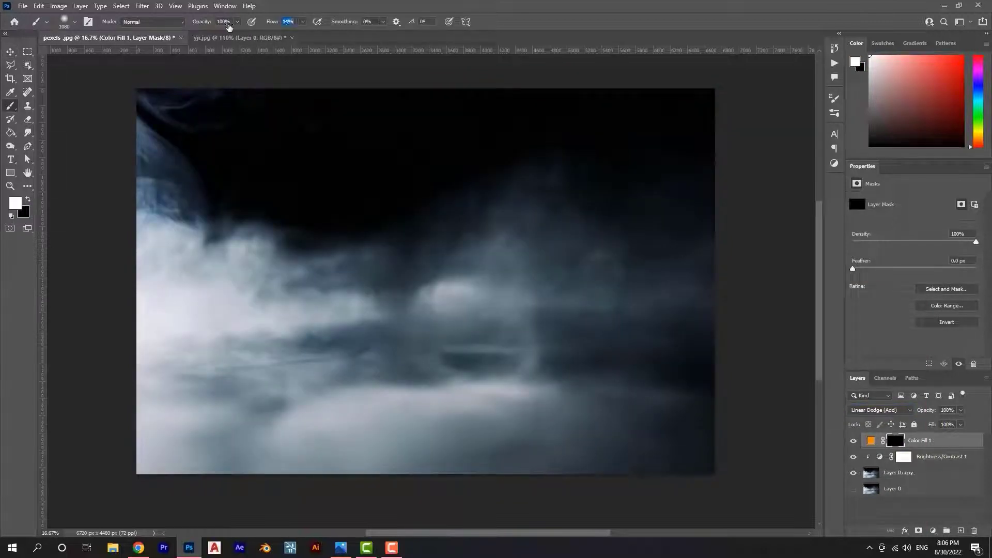
type("4")
left_click_drag(200, 206, 222, 250)
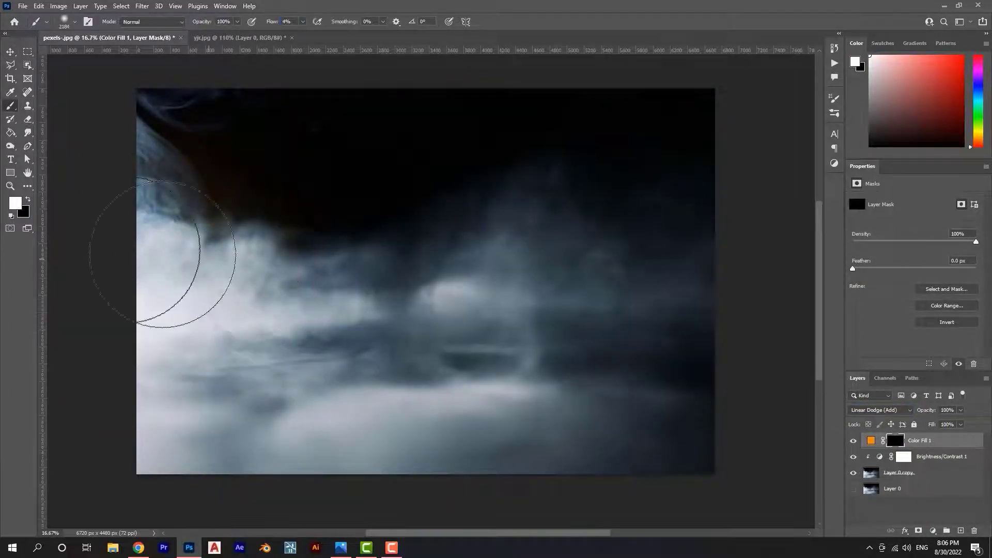
mouse_move(420, 405)
left_mouse_down()
mouse_move(449, 288)
mouse_move(479, 465)
mouse_move(532, 355)
mouse_move(243, 335)
left_mouse_up()
left_click(925, 448, "alt")
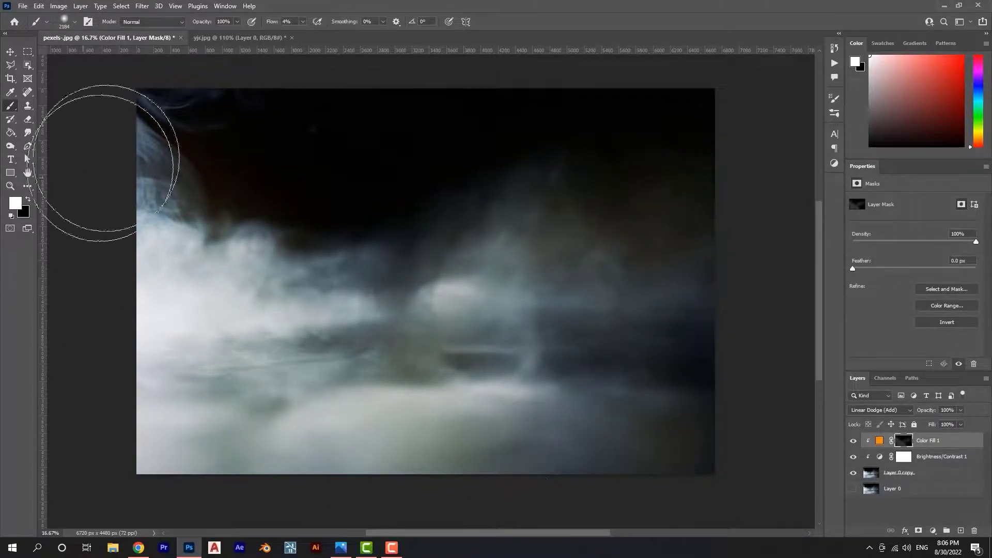
left_click(10, 54)
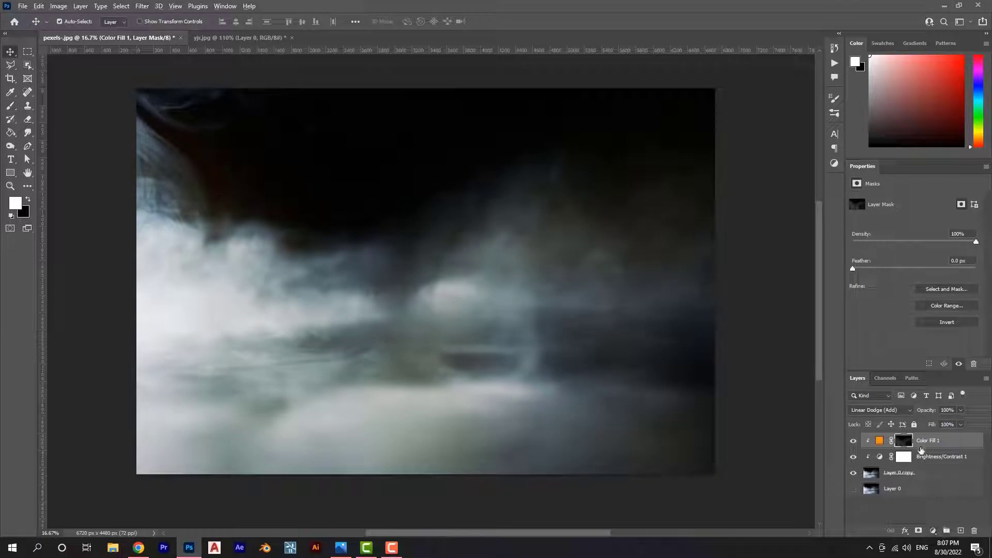
Add a Color Balance layer shifting midtones toward yellow (Yellow/Blue -37)
left_click(930, 456)
left_click(933, 531)
left_click(924, 437)
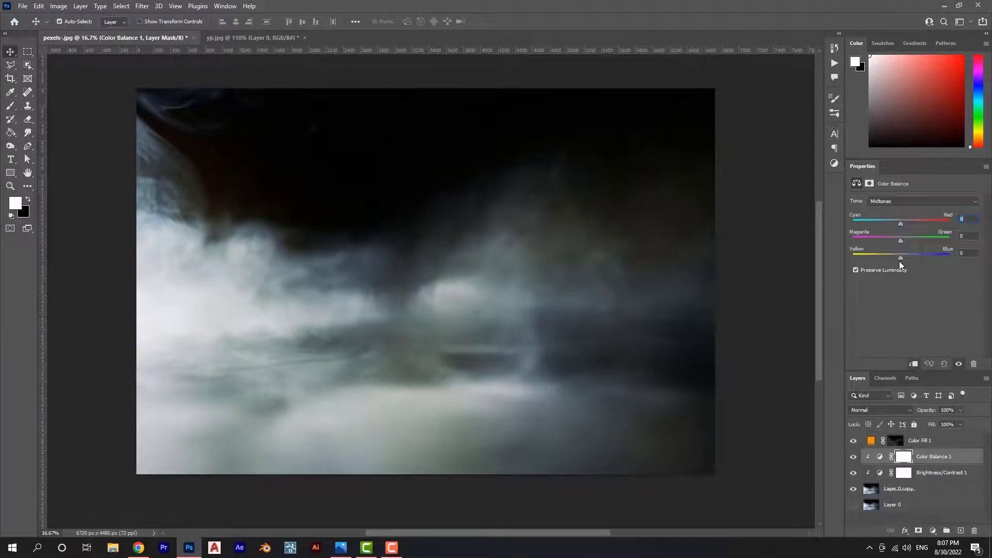
mouse_move(900, 264)
left_mouse_down()
mouse_move(884, 260)
mouse_move(892, 241)
mouse_move(882, 263)
left_mouse_up()
Lighten the Color Fill 1 orange and drag the Spider-Man figure from yjr.jpg into the scene
left_click(928, 443)
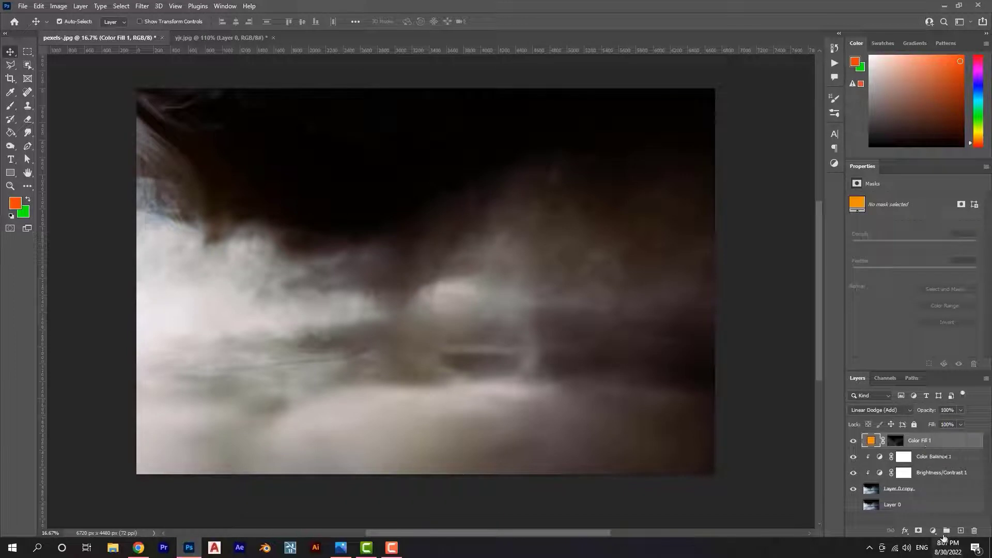
double_click(872, 440)
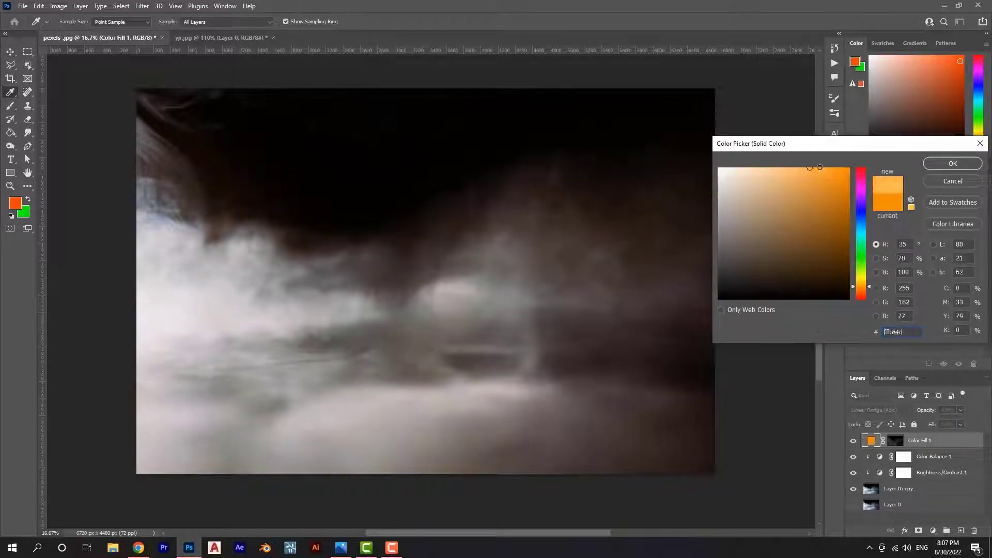
left_click(930, 163)
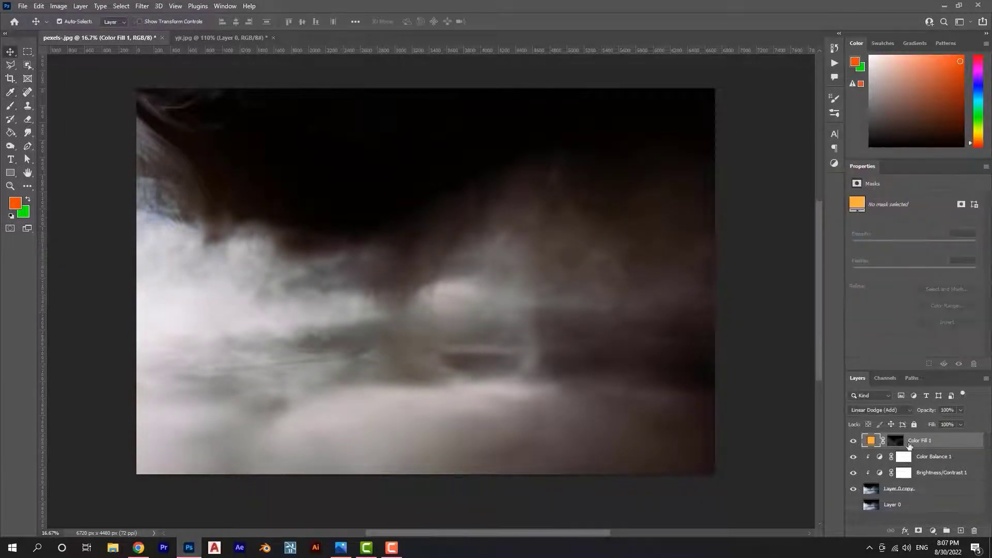
left_click(212, 38)
mouse_move(419, 227)
left_mouse_down()
mouse_move(460, 317)
mouse_move(425, 327)
left_mouse_up()
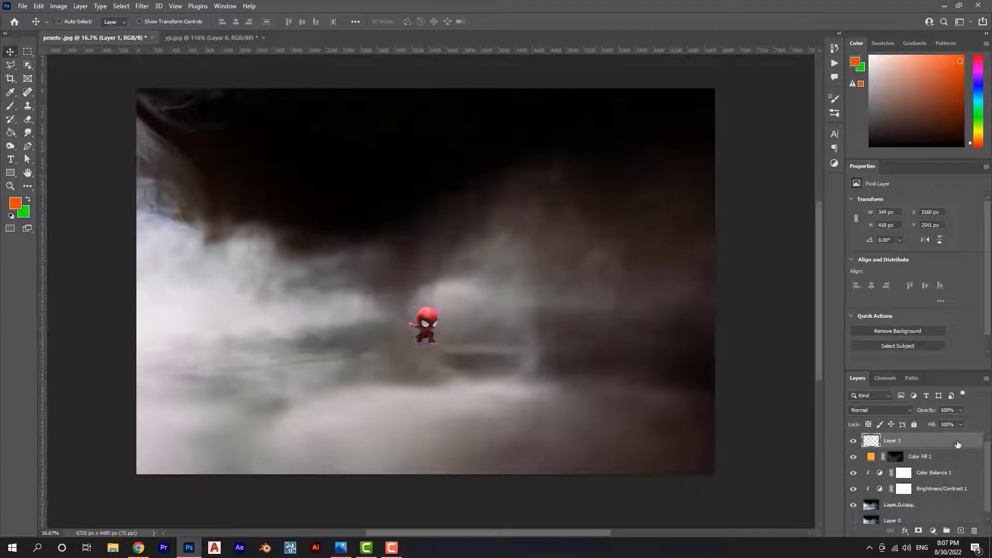
Convert Layer 1 to a Smart Object, then scale the Spider-Man figure up and center it in the smoke
right_click(902, 440)
left_click(806, 224)
key("ctrl+t")
left_click_drag(439, 307, 626, 84)
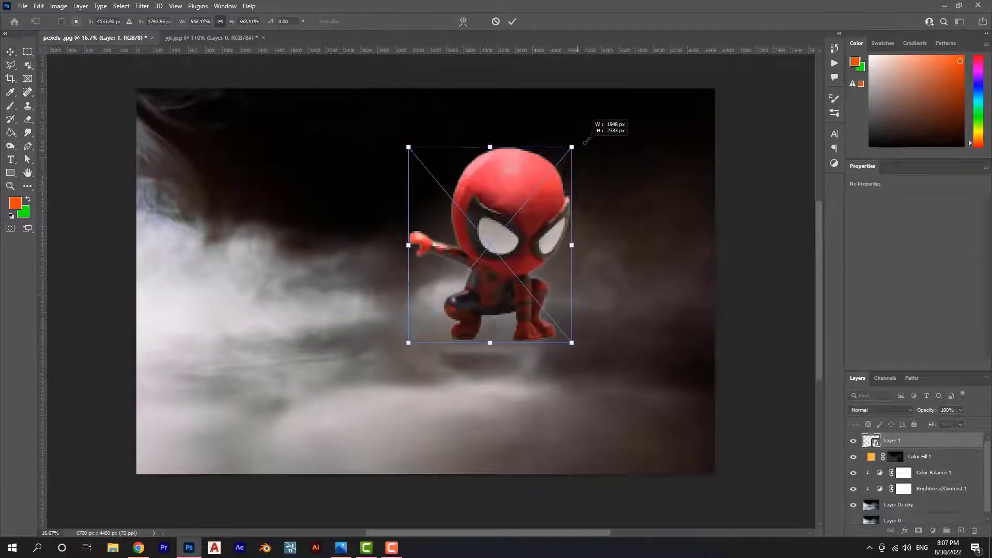
left_click_drag(571, 222, 465, 253)
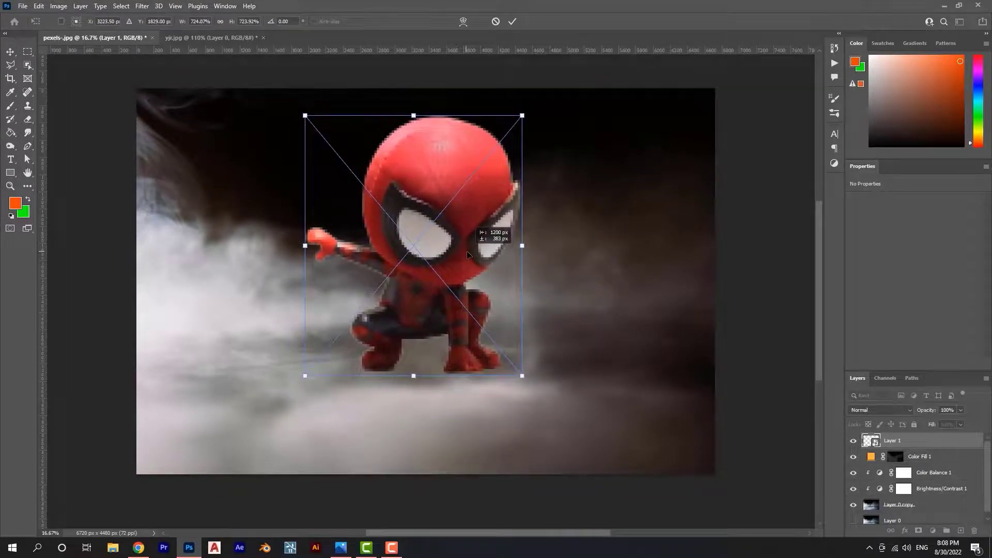
left_click_drag(303, 376, 289, 383)
left_click_drag(348, 349, 356, 343)
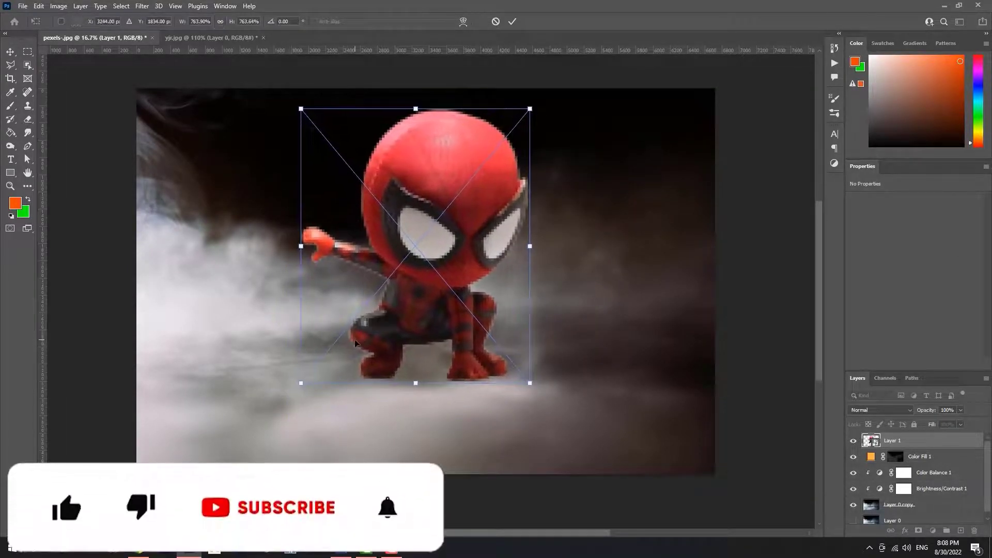
key("Return")
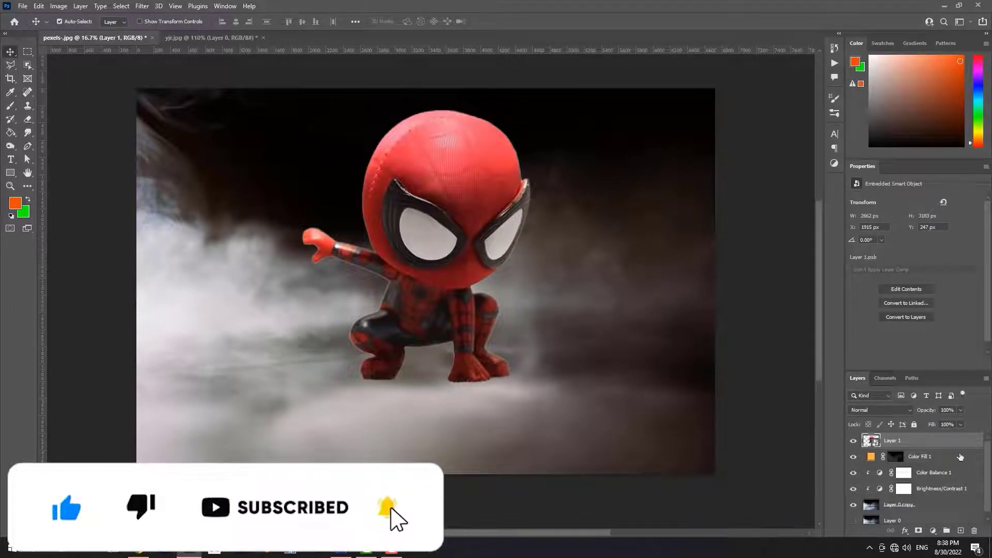
left_click(933, 473)
Add a Levels adjustment darkening the midtones to about 0.70
left_click(933, 530)
left_click(913, 383)
left_click_drag(922, 276, 936, 281)
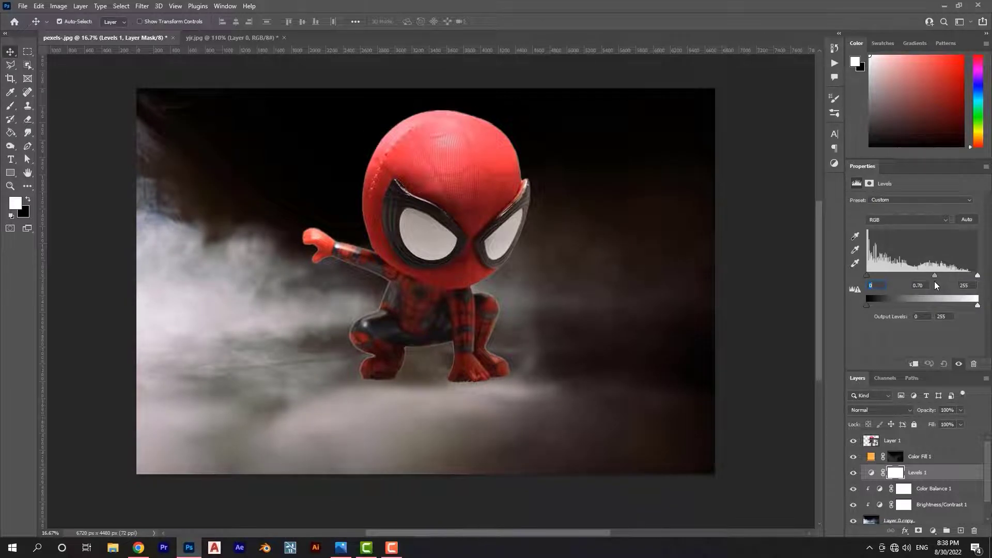
Add an Exposure layer at about -12.30 above the figure and invert its mask to hide it
left_click(901, 443)
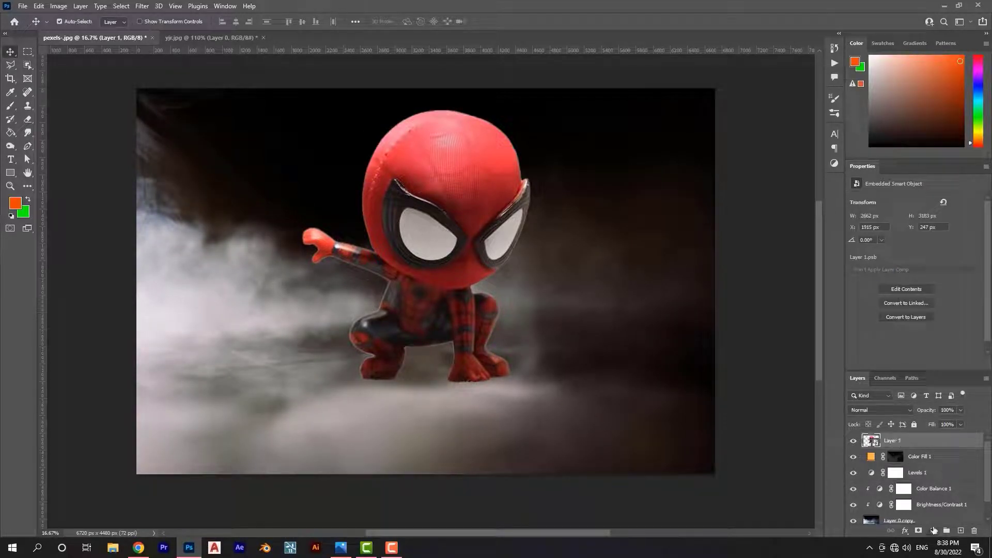
left_click(924, 456)
left_click(933, 531)
left_click(913, 410)
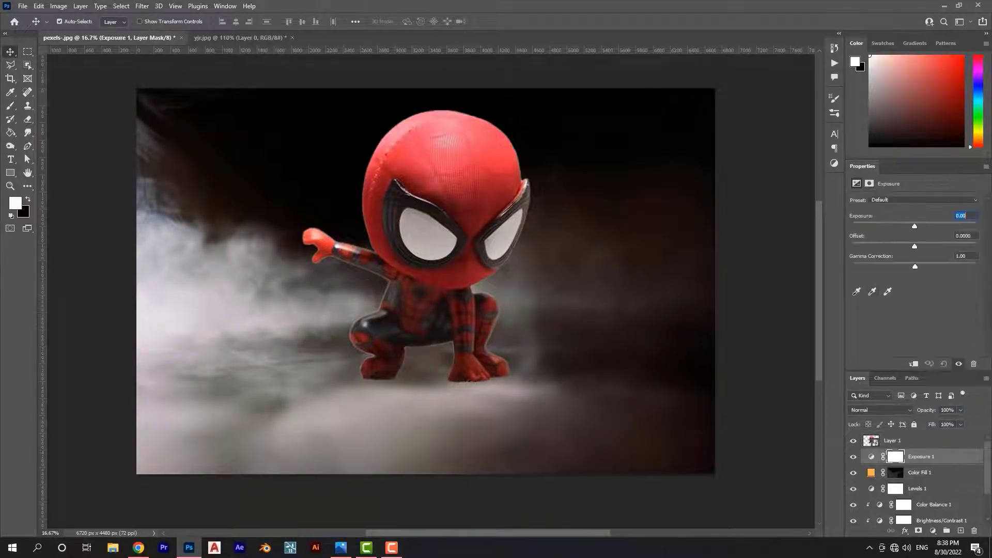
mouse_move(914, 225)
left_mouse_down()
mouse_move(935, 231)
mouse_move(864, 227)
left_mouse_up()
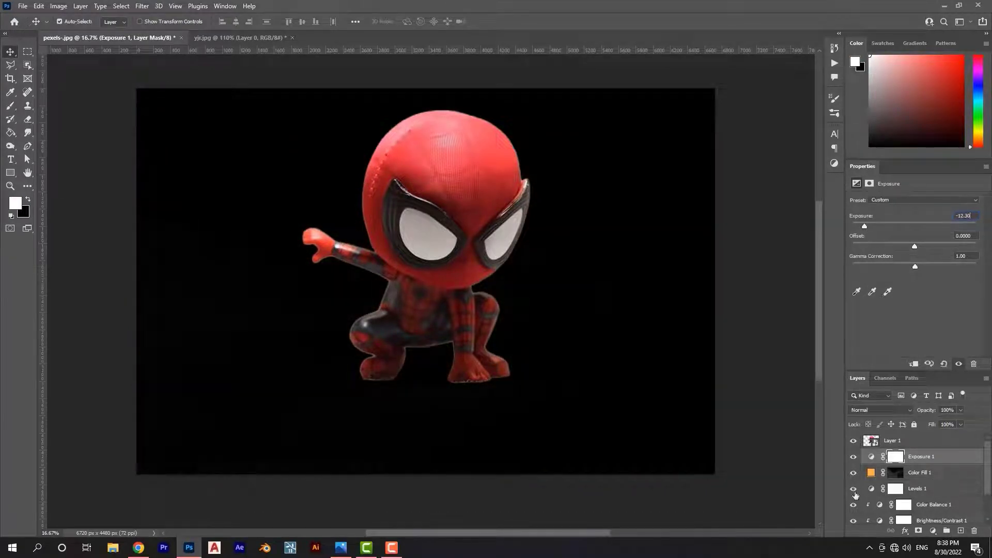
left_click(895, 457)
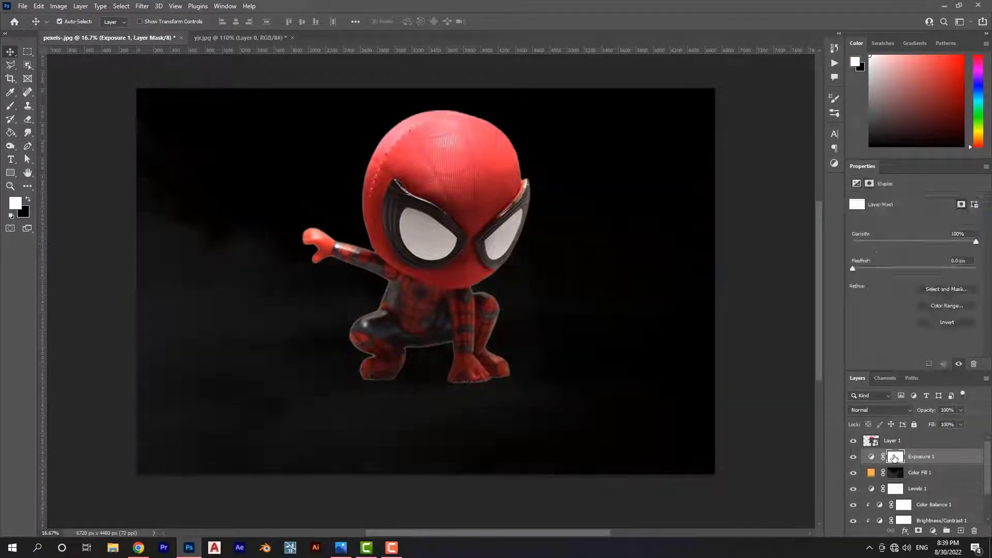
key("ctrl+i")
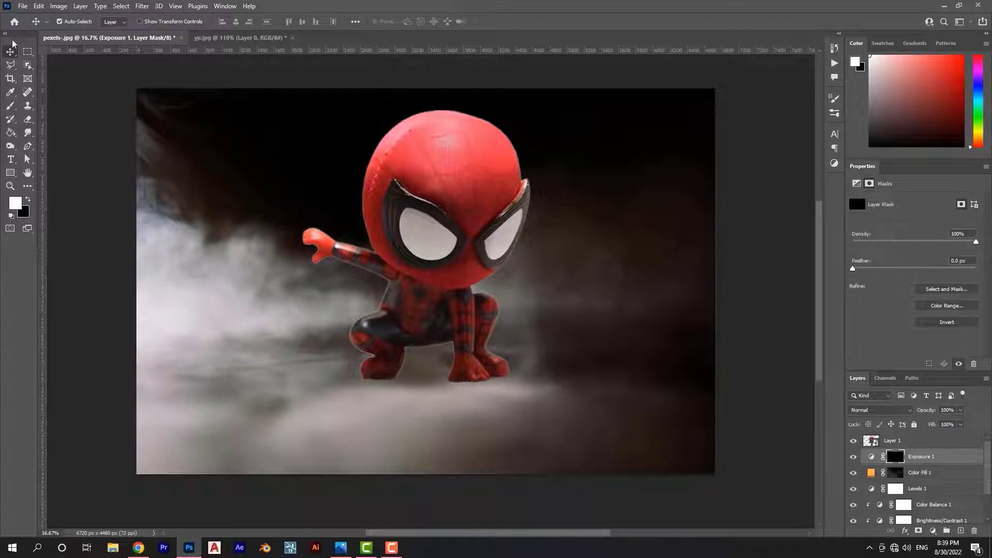
Paint a soft contact shadow under both feet on the Exposure 1 mask with a large low-flow white brush
left_click(11, 105)
right_click(467, 465)
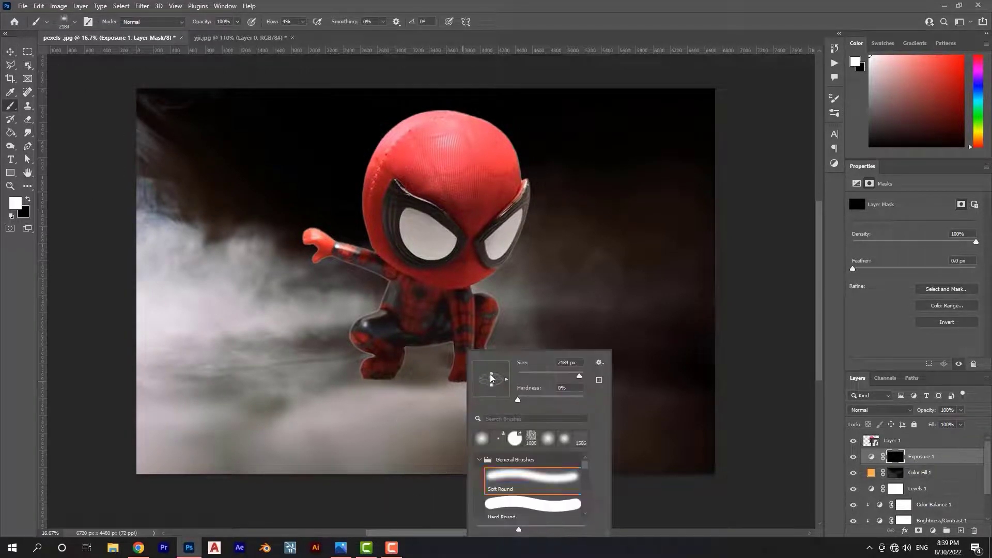
key("Escape")
scroll(411, 397, "up", 5)
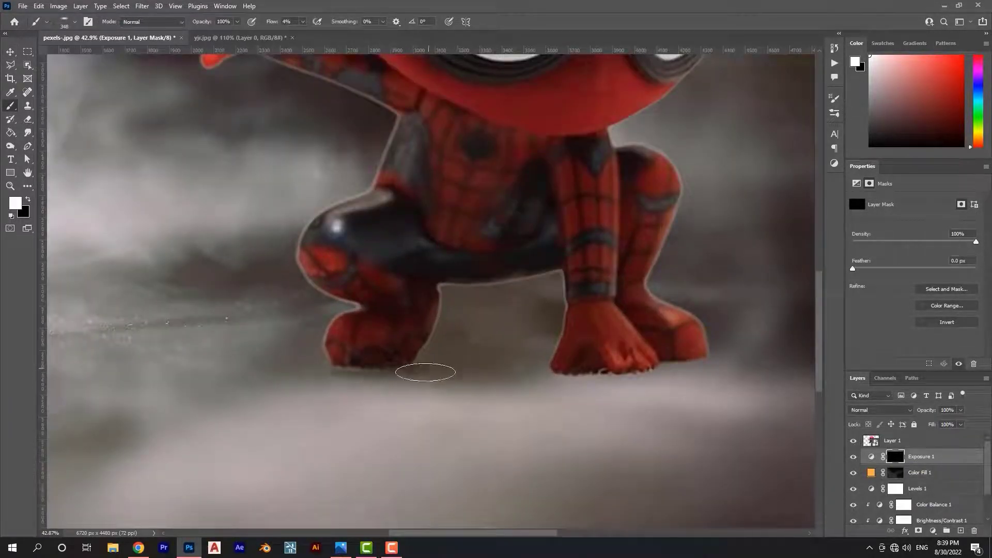
left_click_drag(445, 357, 271, 359)
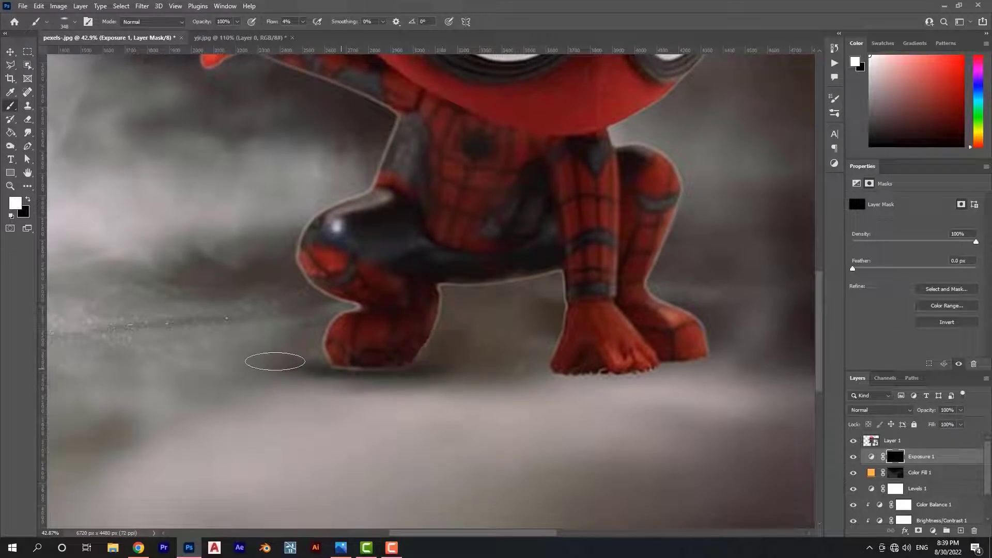
left_click_drag(581, 376, 596, 377)
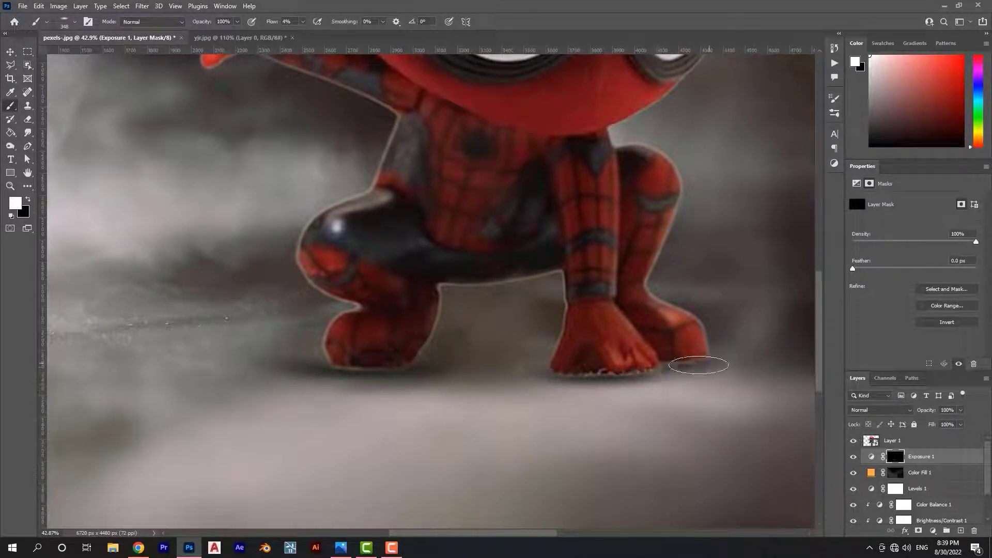
scroll(596, 378, "down", 3)
key("bracketright")
key("bracketright")
key("bracketright")
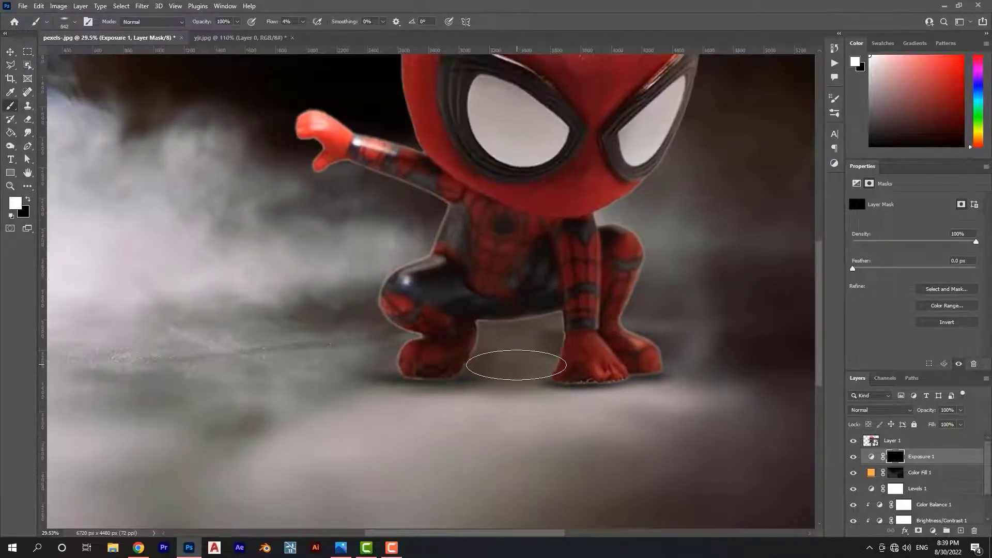
left_click_drag(526, 369, 610, 399)
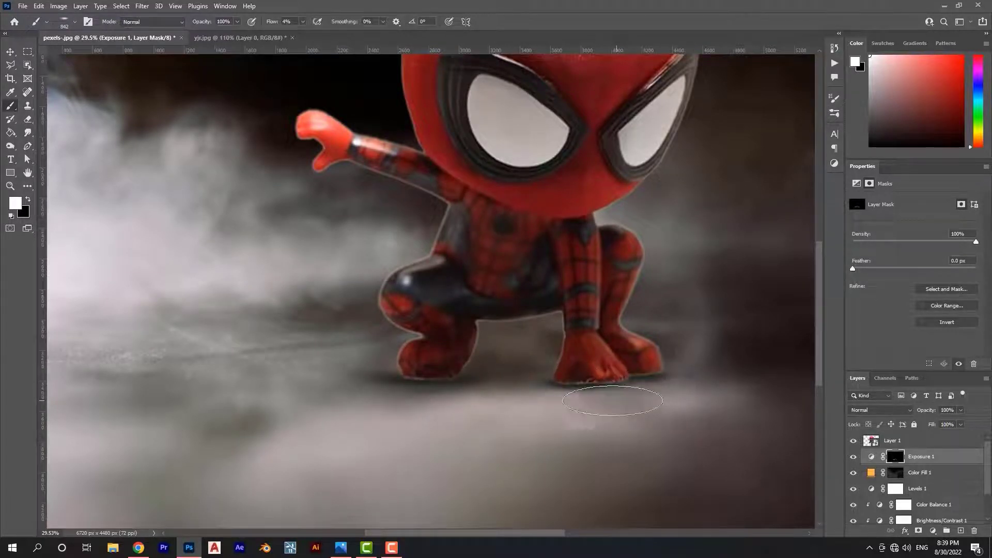
scroll(599, 394, "down", 2)
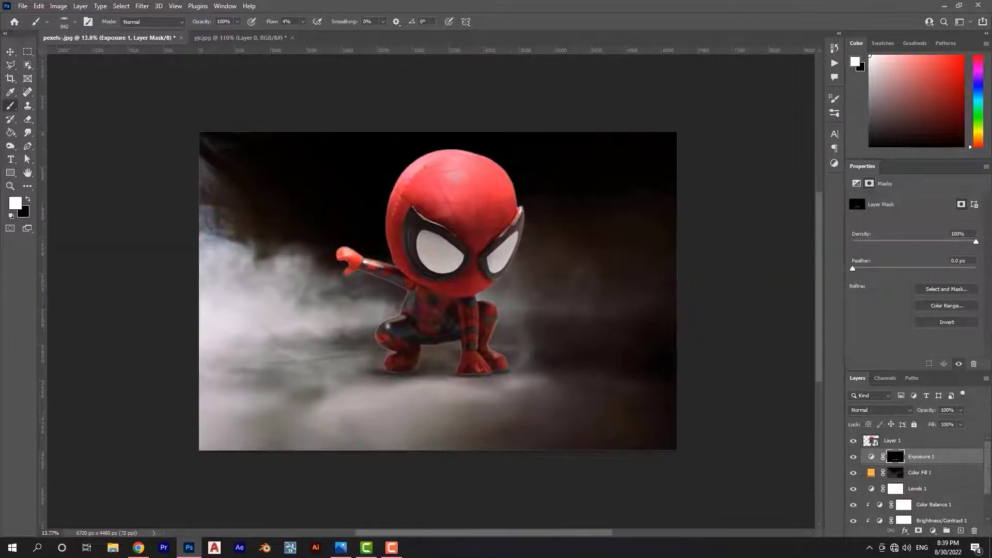
Darken the figure with clipped Brightness/Contrast and Hue/Saturation adjustments lowering brightness, lightness and saturation
left_click(932, 530)
left_click(930, 401)
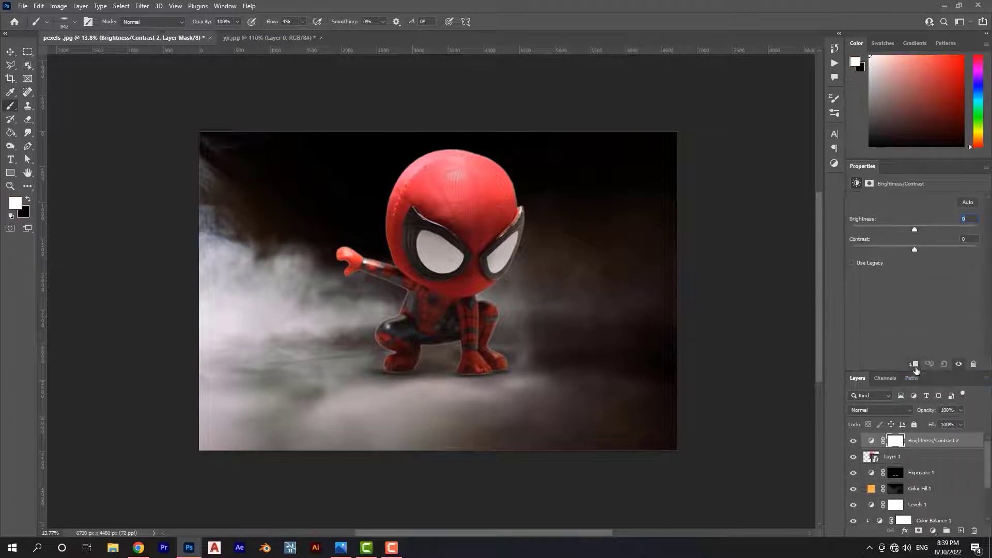
mouse_move(914, 229)
left_mouse_down()
mouse_move(900, 230)
mouse_move(918, 249)
left_mouse_up()
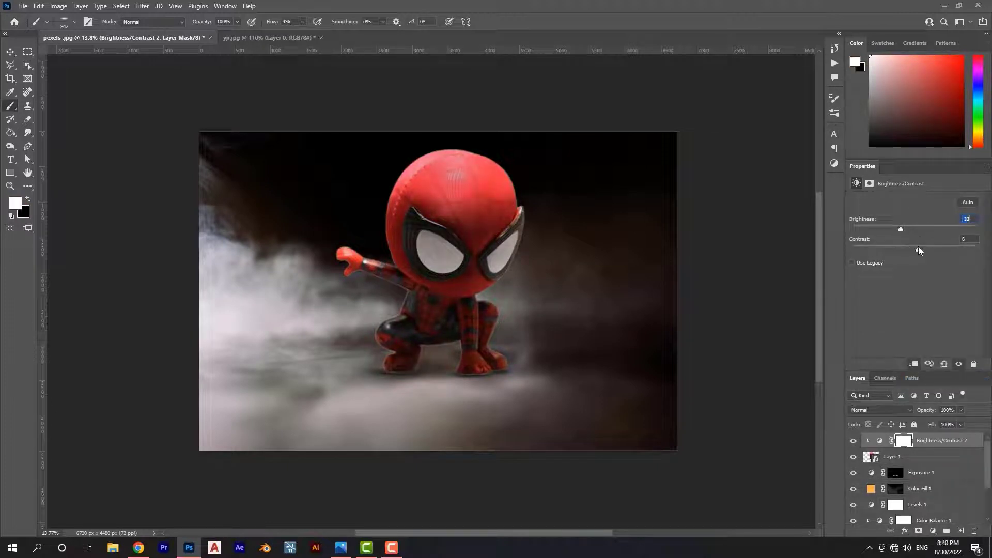
left_click(932, 530)
left_click(924, 439)
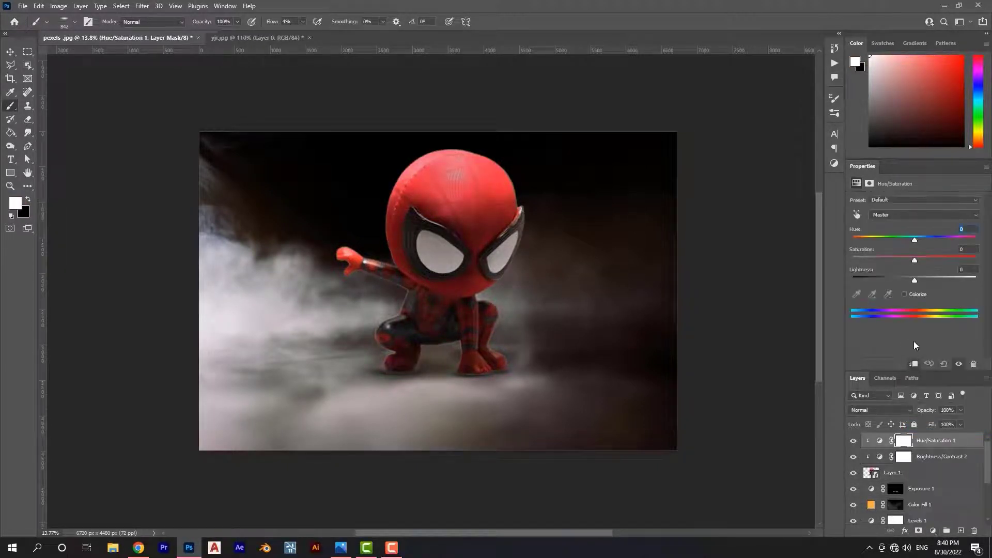
mouse_move(914, 277)
left_mouse_down()
mouse_move(906, 284)
mouse_move(912, 259)
left_mouse_up()
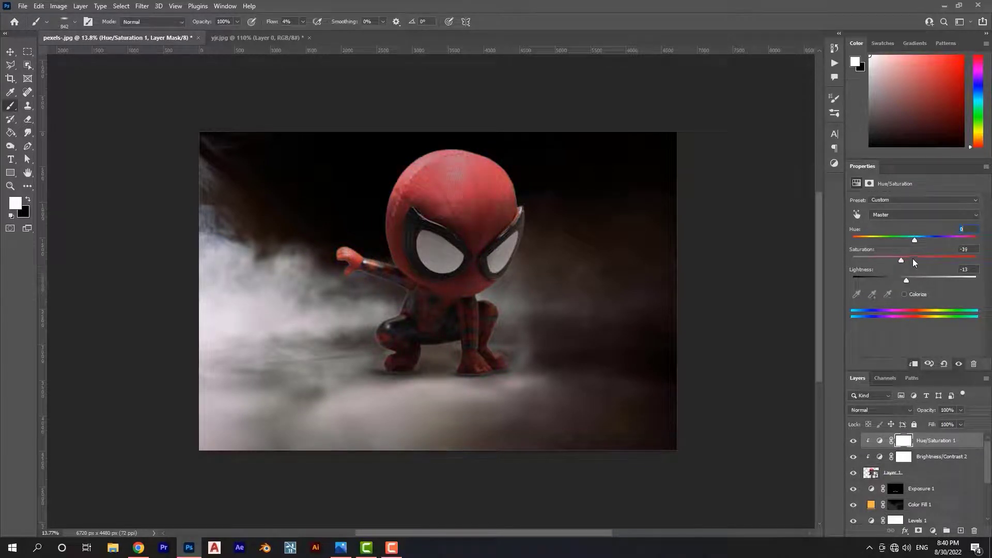
Add a clipped Levels adjustment darkening the figure's midtones with output white at 250
left_click(932, 530)
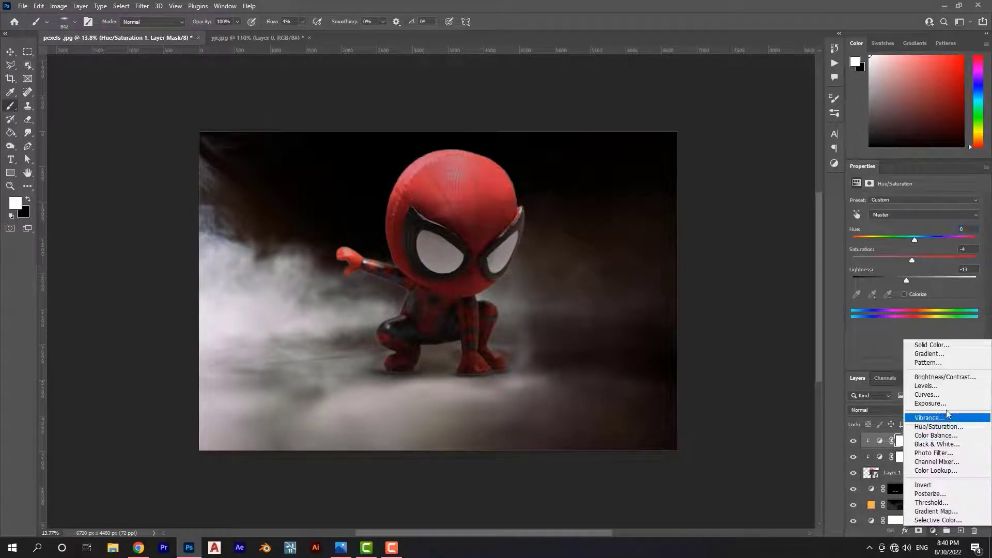
left_click(925, 396)
left_click_drag(924, 277, 930, 277)
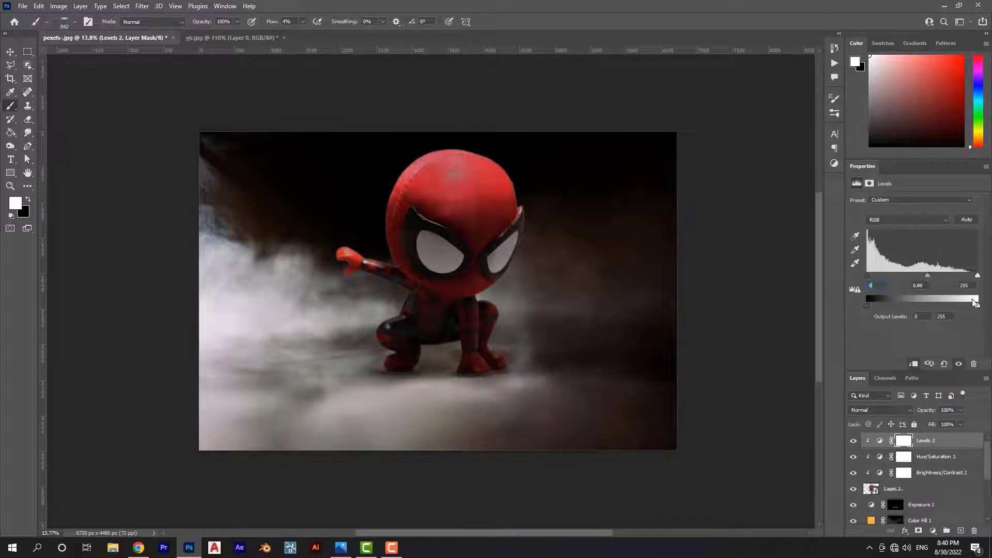
left_click_drag(977, 305, 967, 306)
left_click_drag(925, 276, 920, 276)
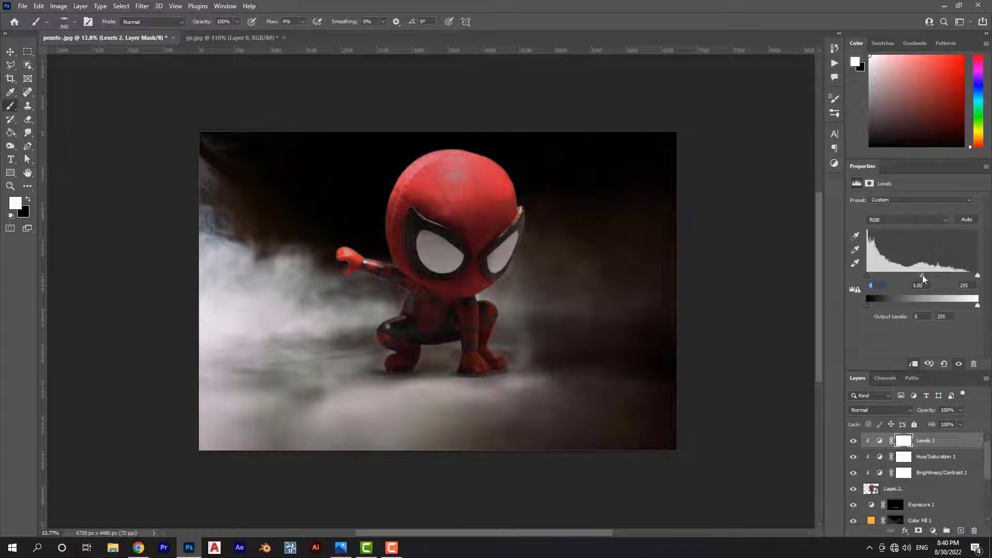
Add a clipped Color Balance with midtones +14, -9, +11 to warm the figure toward red
left_click(933, 531)
left_click(936, 438)
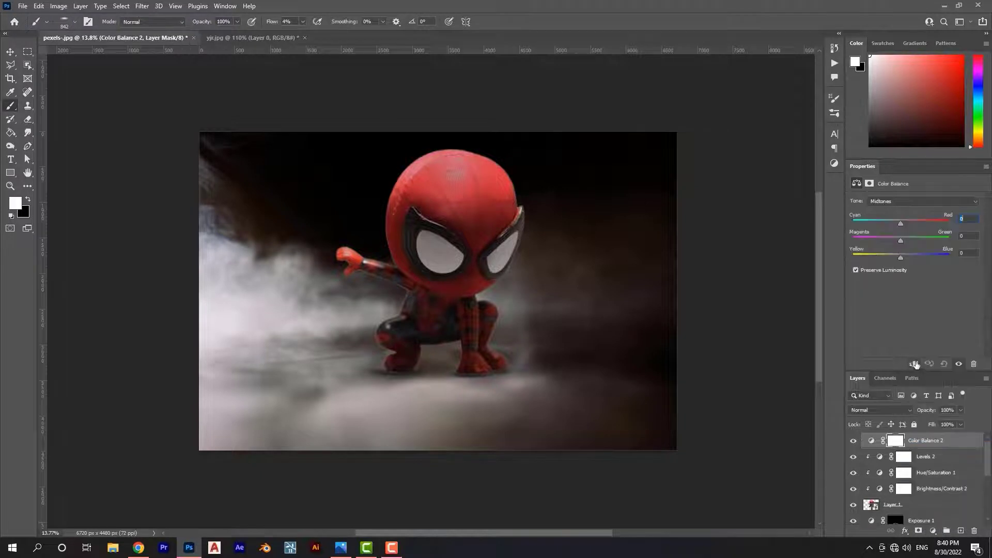
left_click_drag(906, 258, 906, 258)
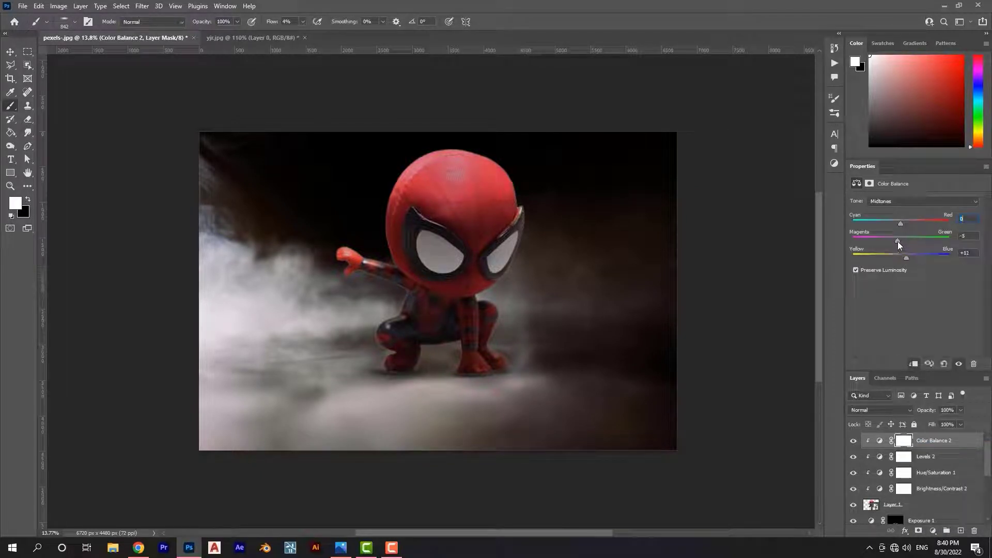
left_click_drag(900, 224, 905, 259)
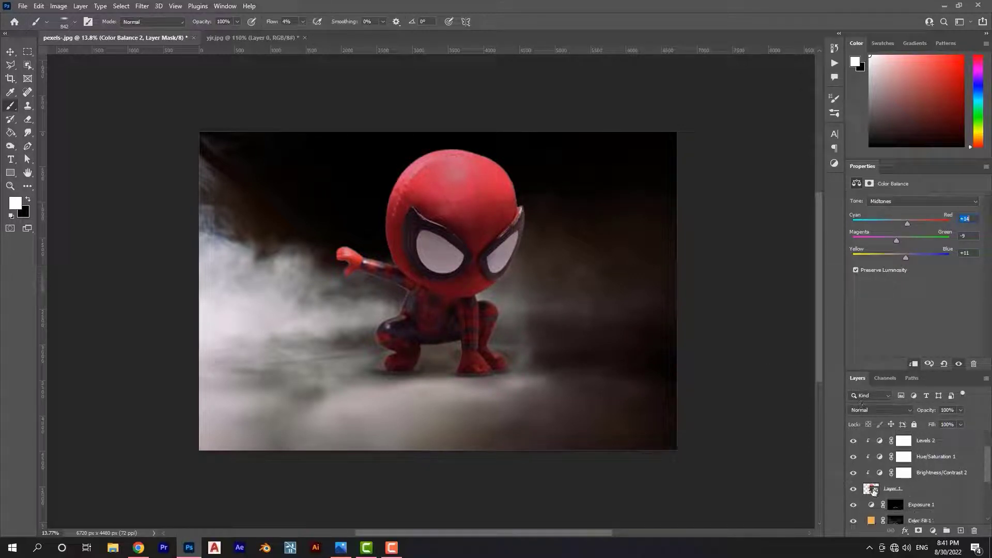
left_click(878, 504)
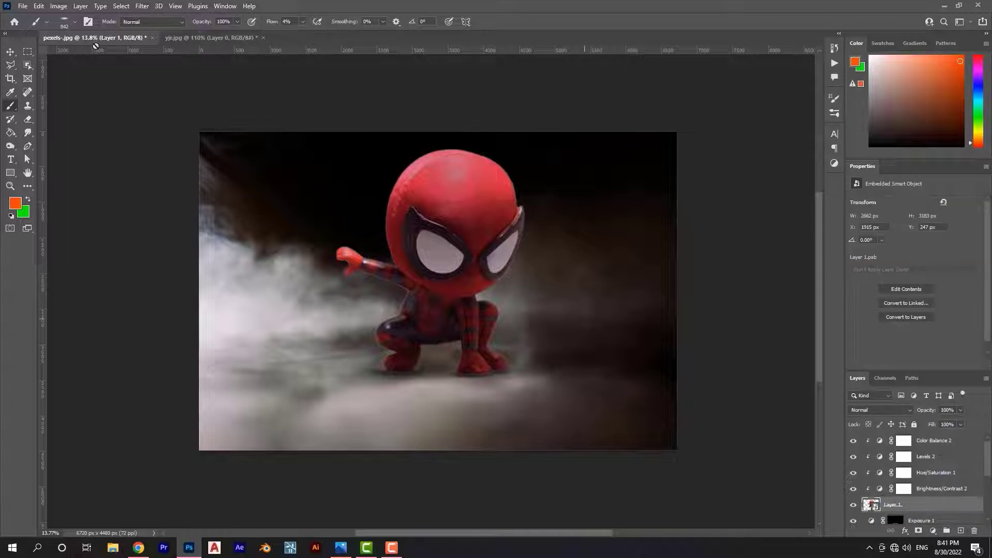
left_click(27, 65)
Quick-select both of Spider-Man's eyes
left_click(80, 75)
scroll(421, 202, "up", 3)
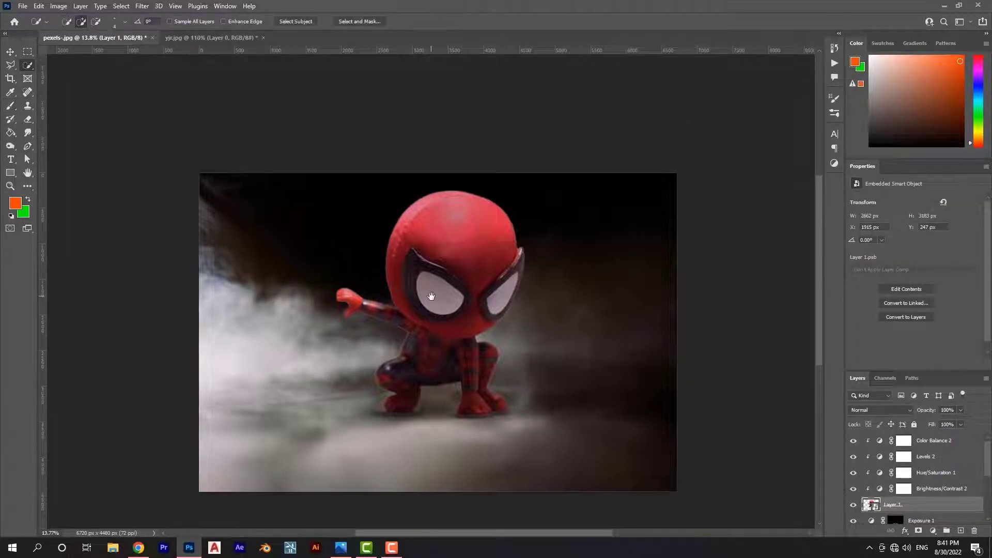
left_click_drag(439, 273, 465, 310)
left_click(555, 298)
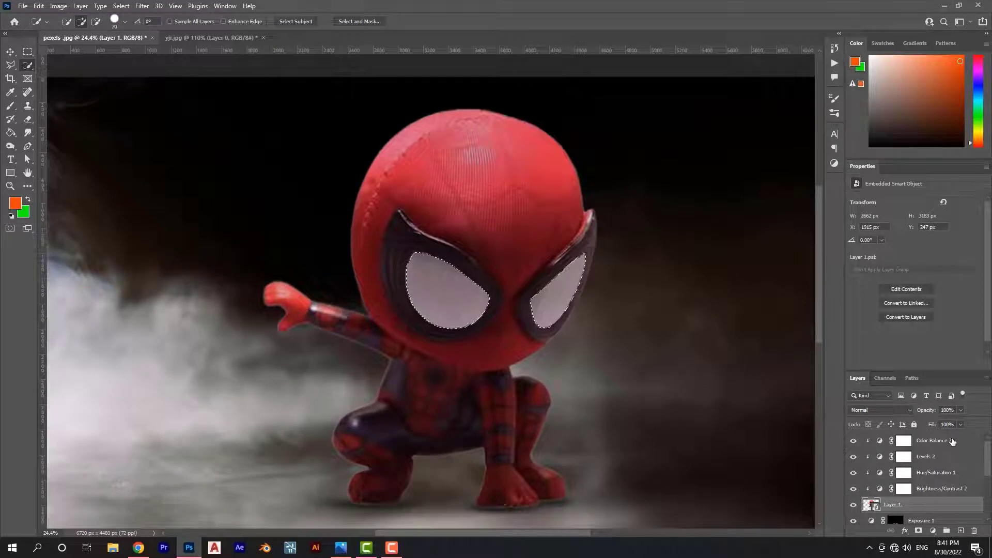
Fill the selected eyes with an orange Solid Color layer at Normal blending
left_click(933, 440)
left_click(932, 530)
left_click(926, 349)
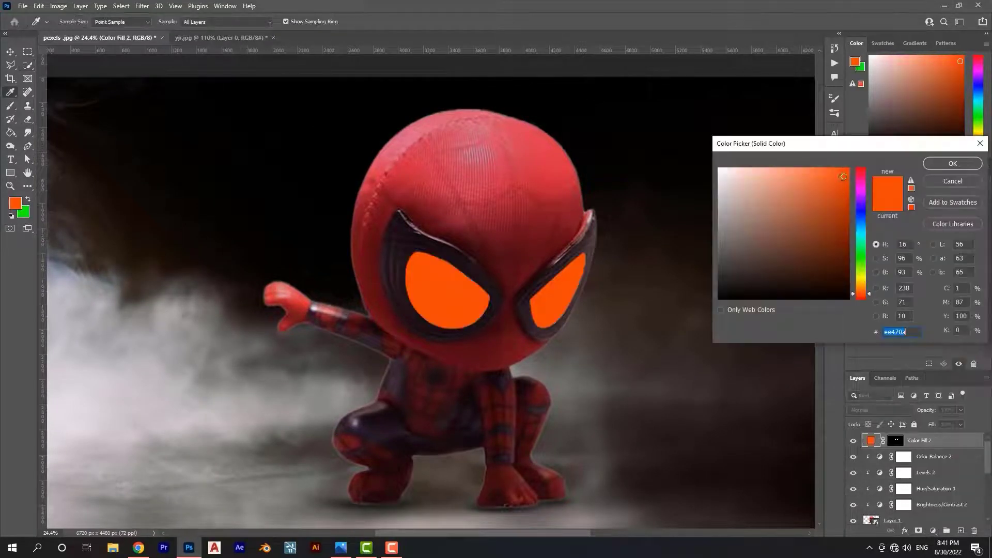
left_click(935, 164)
left_click(881, 409)
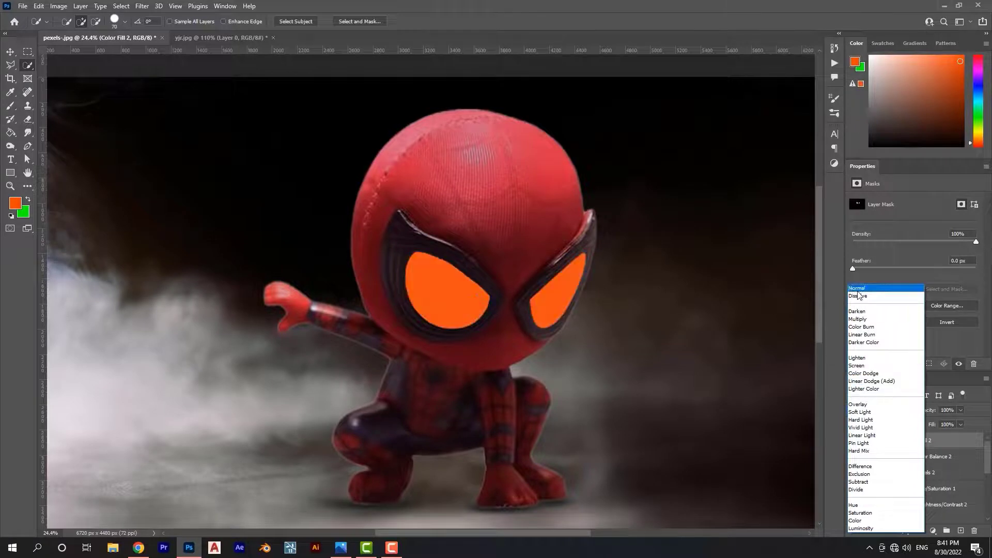
left_click(858, 288)
Convert the eye fill to a smart object and soften it with a Gaussian Blur glow
left_click(142, 6)
left_click(292, 177)
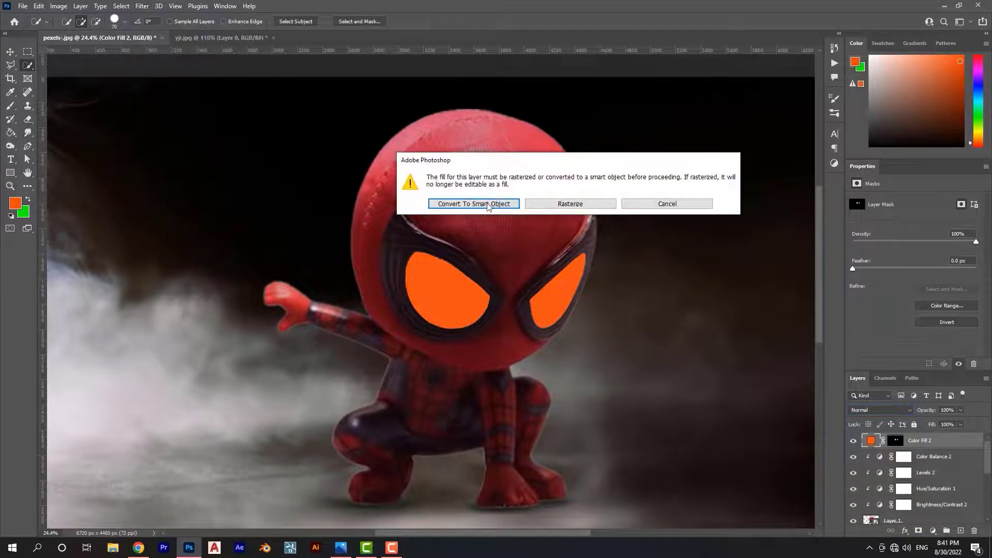
left_click(253, 201)
left_click_drag(645, 244, 674, 246)
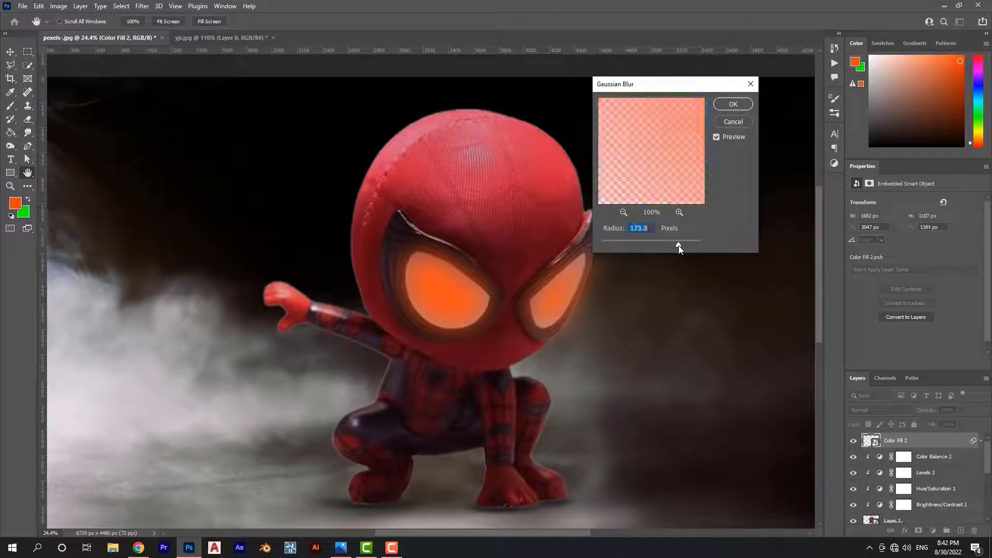
left_click_drag(674, 246, 668, 246)
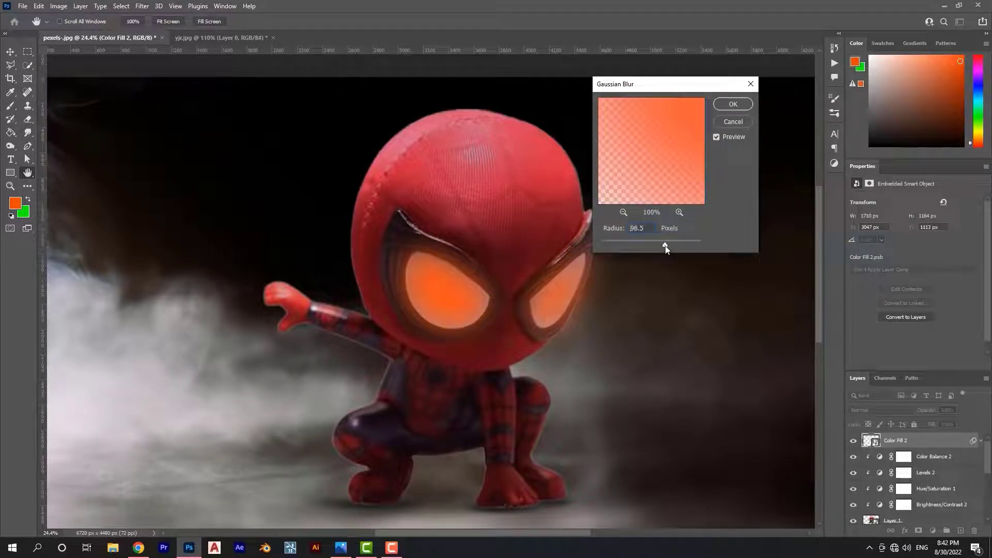
left_click(733, 104)
left_click(933, 530)
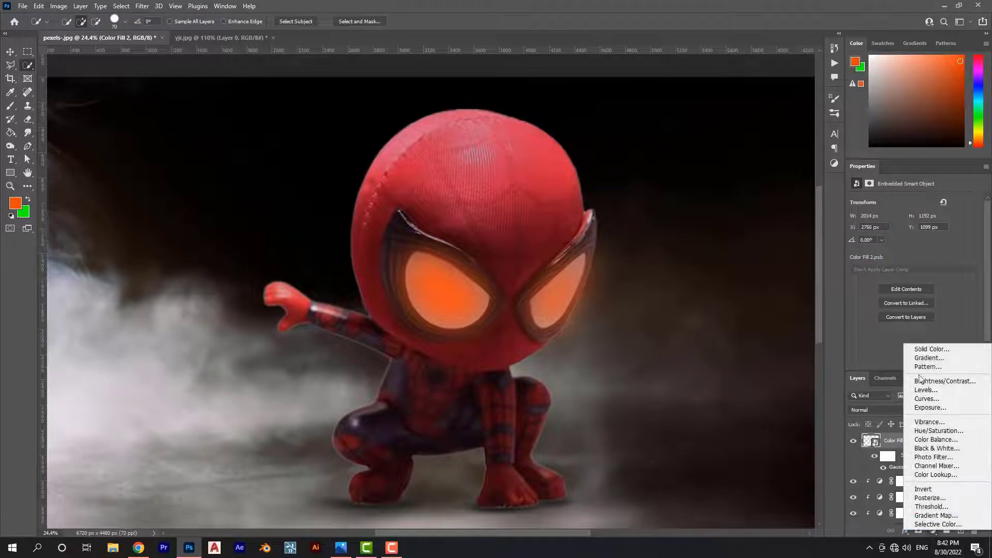
left_click(916, 346)
Set Color Fill 3 to a brighter orange in Linear Dodge (Add) with its mask inverted
left_click_drag(859, 293, 859, 289)
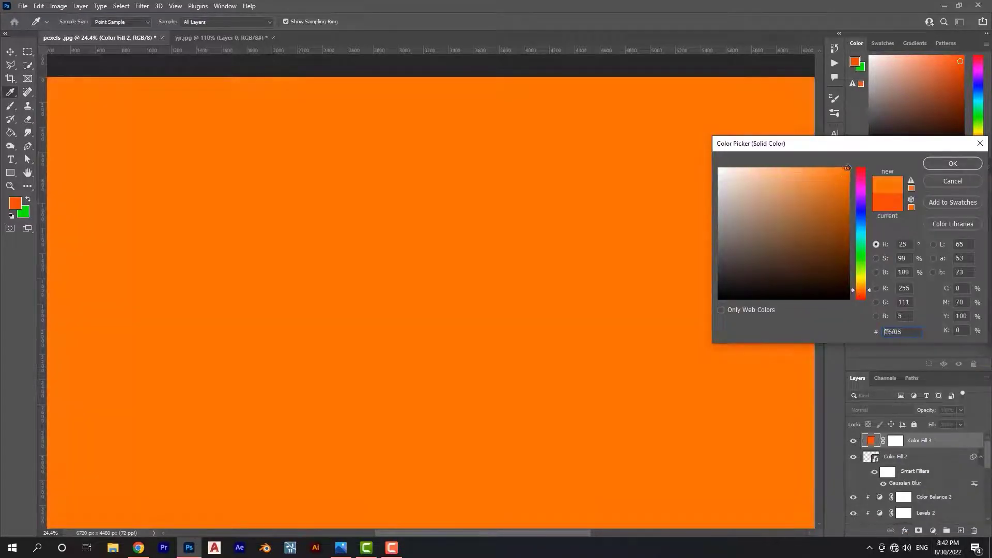
left_click(952, 164)
left_click(881, 409)
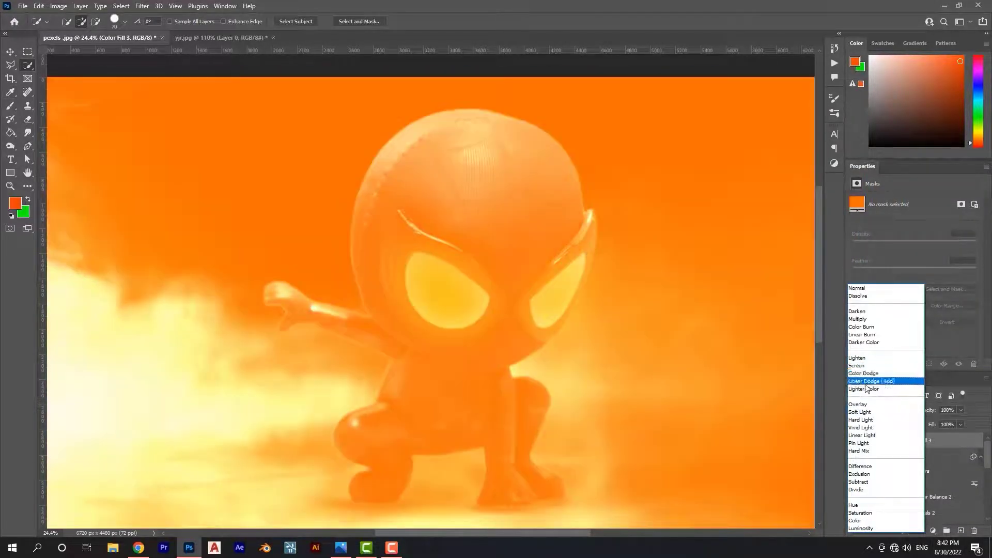
left_click(871, 381)
left_click(894, 442)
key("ctrl+i")
Paint the orange glow around the eyes on Color Fill 3's mask with a small soft brush
key("b")
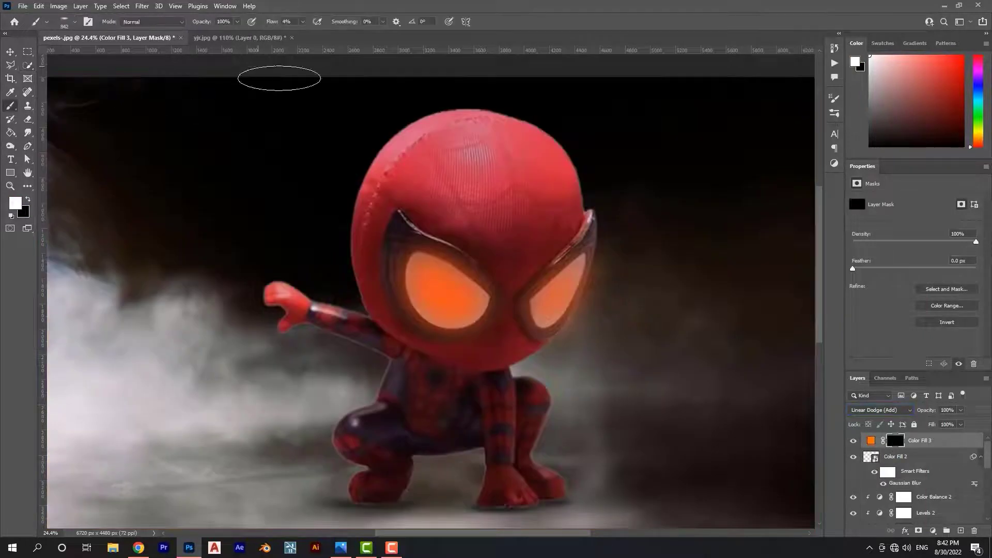
right_click(595, 356)
key("Escape")
scroll(451, 292, "up", 2)
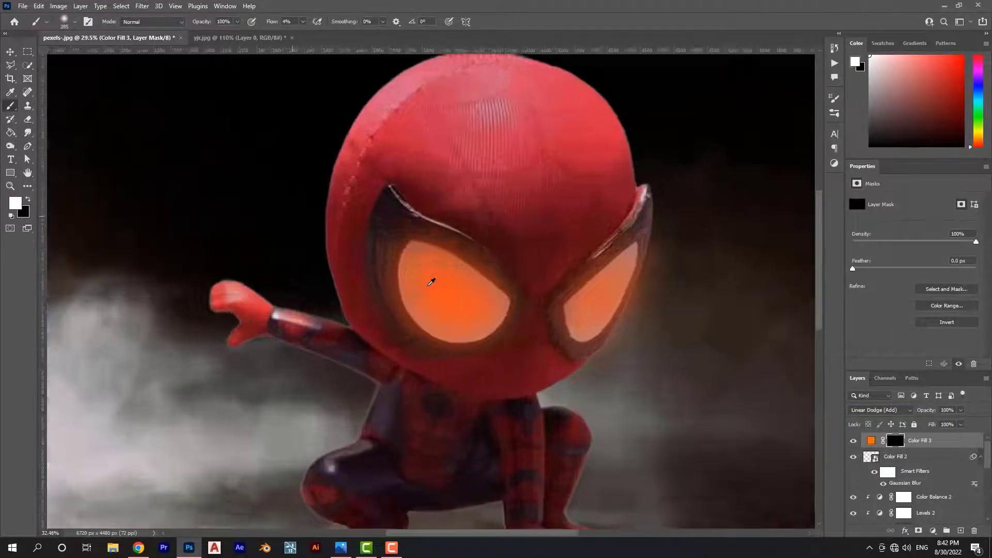
scroll(451, 292, "up", 2)
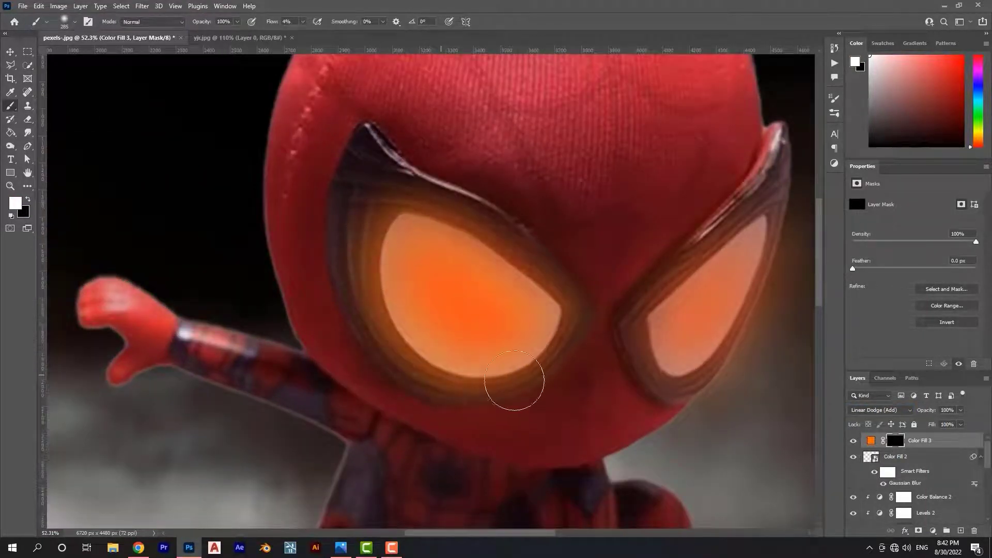
left_click_drag(658, 326, 479, 327)
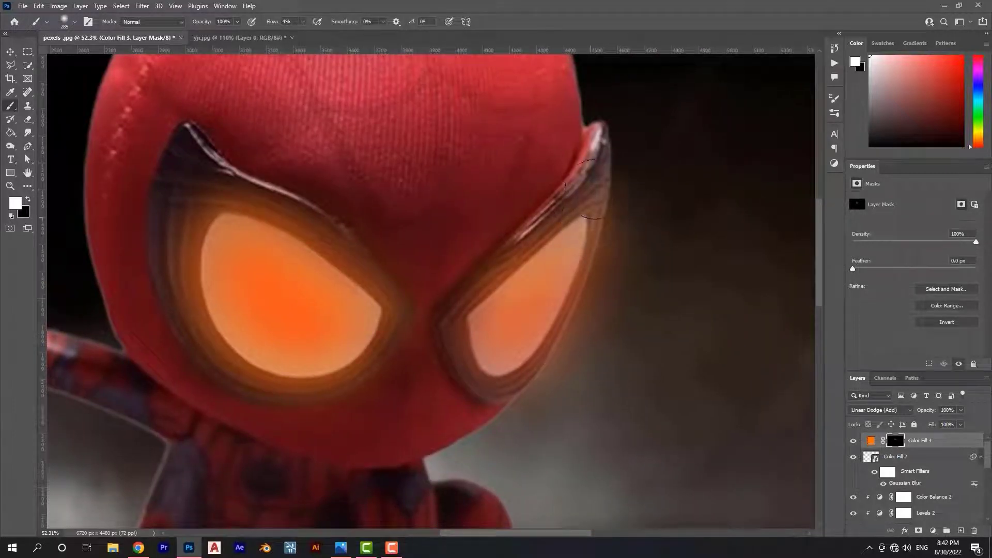
left_click_drag(593, 188, 478, 311)
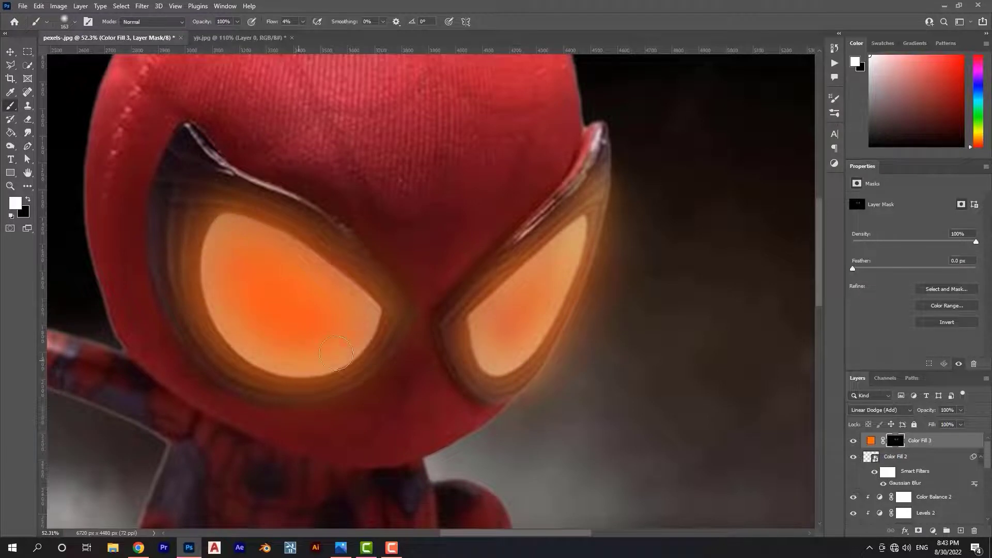
scroll(336, 354, "down", 3)
scroll(348, 310, "down", 2)
scroll(409, 312, "up", 1)
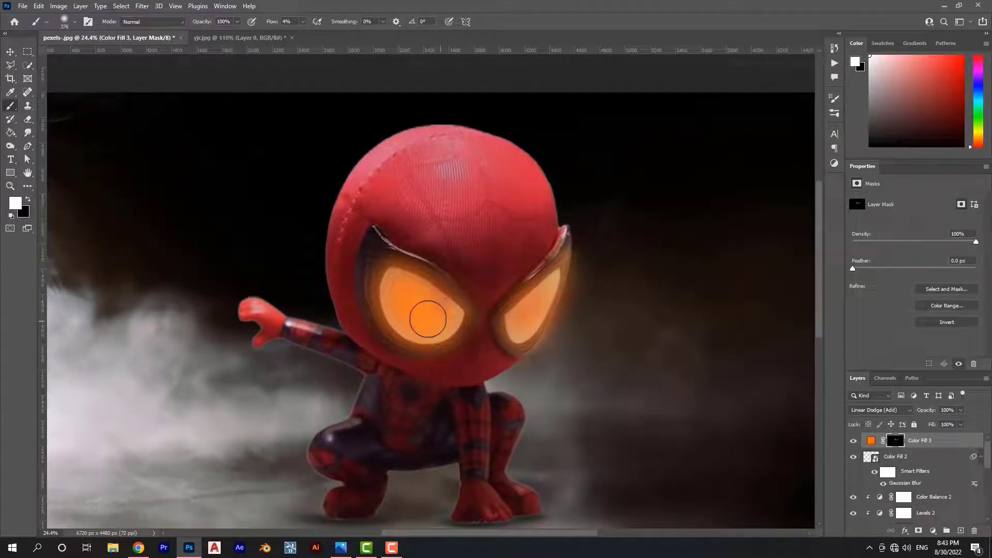
Add orange Color Fill 4 in Linear Dodge (Add), limited to bright tones via a split Blend If Underlying slider
left_click(932, 530)
left_click(917, 345)
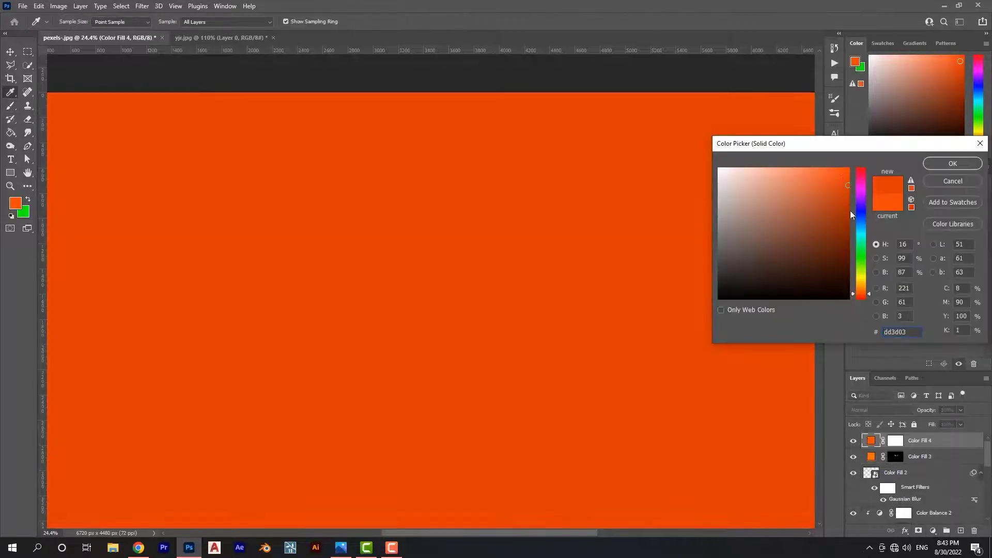
left_click(953, 163)
left_click(878, 409)
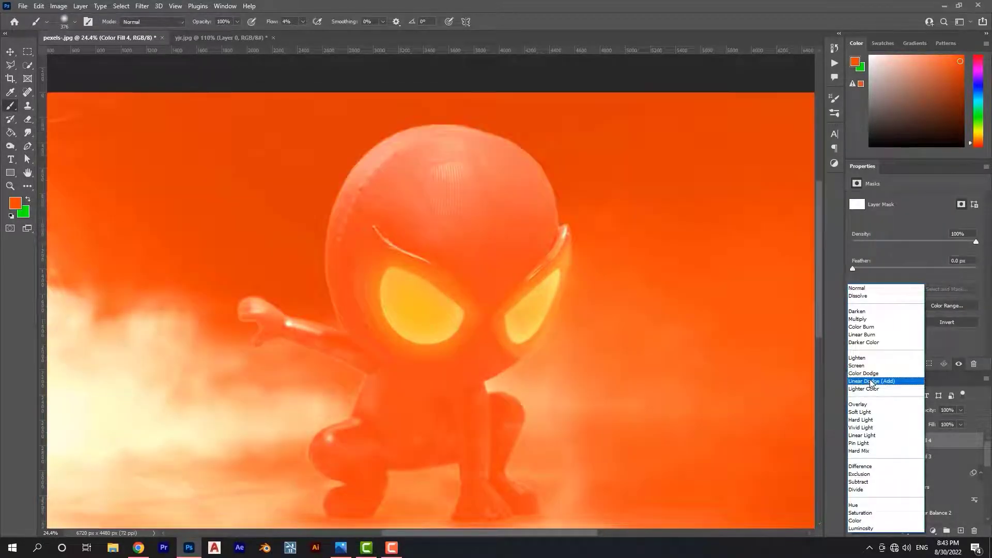
left_click(872, 381)
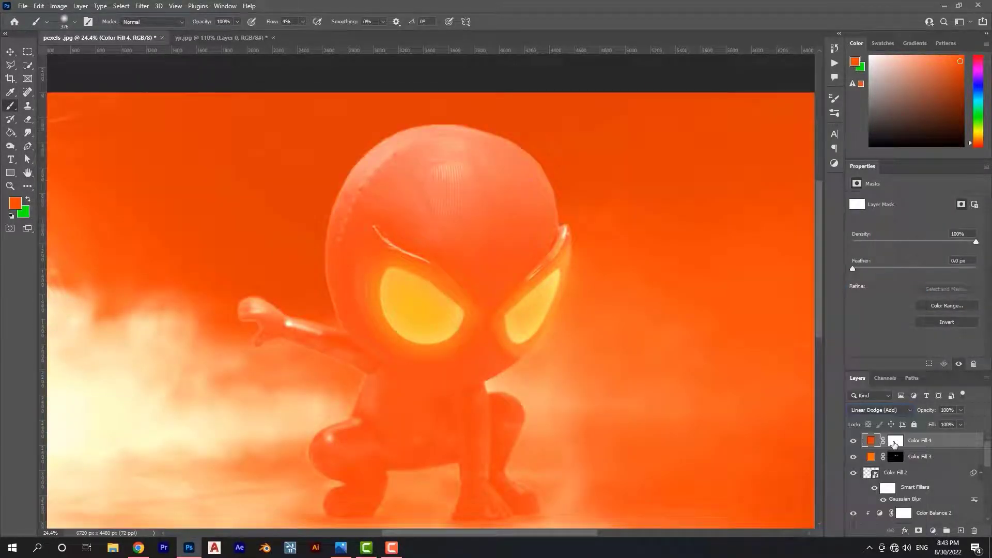
double_click(949, 442)
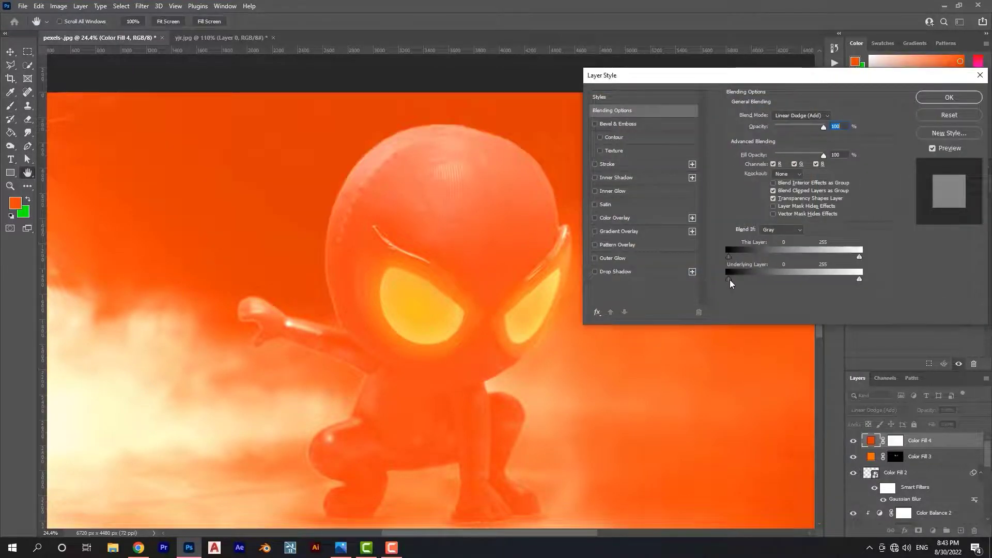
mouse_move(729, 280)
left_mouse_down()
mouse_move(776, 277)
mouse_move(765, 281)
left_mouse_up()
left_click(949, 97)
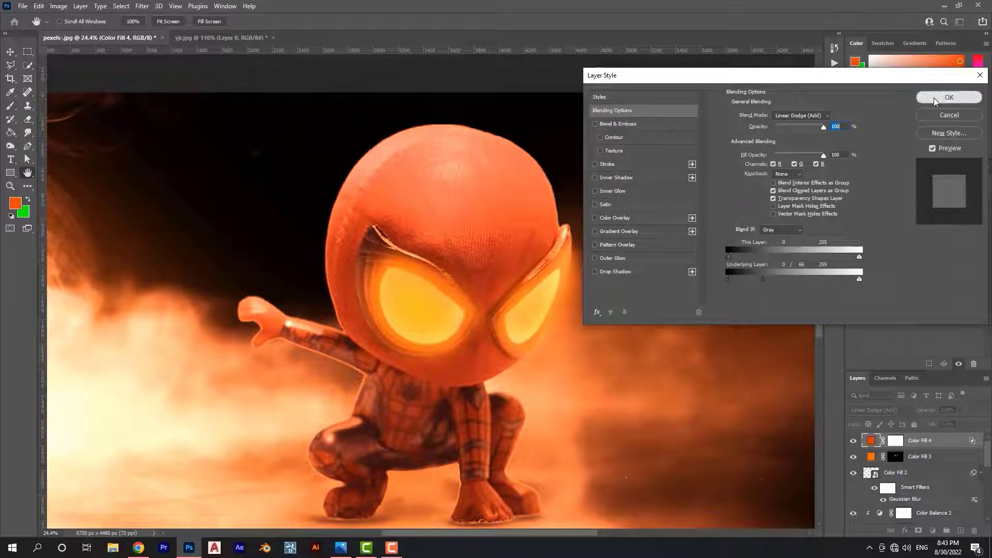
Invert Color Fill 4's mask and paint glow along the left eye's upper rim
left_click(895, 440)
key("d")
key("b")
key("ctrl+i")
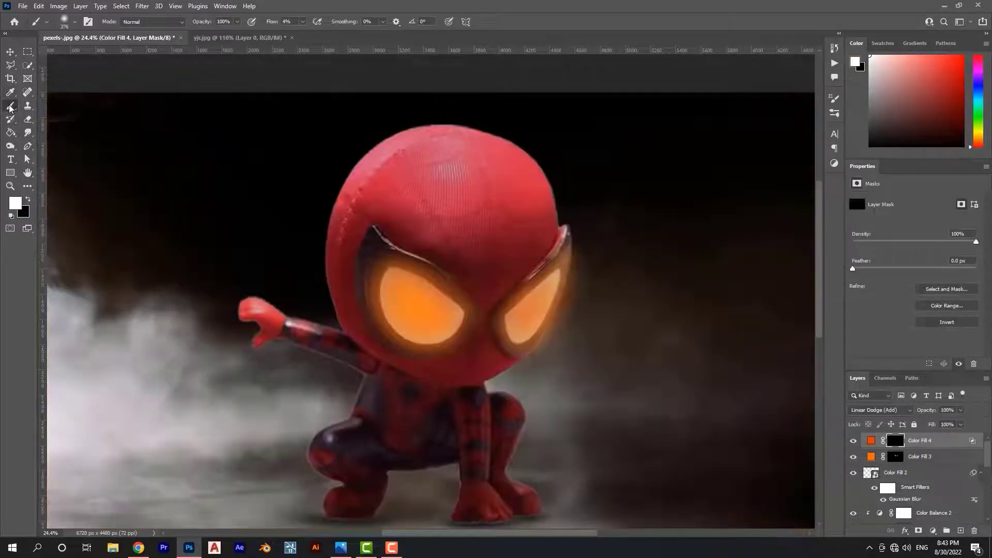
scroll(366, 281, "up", 5)
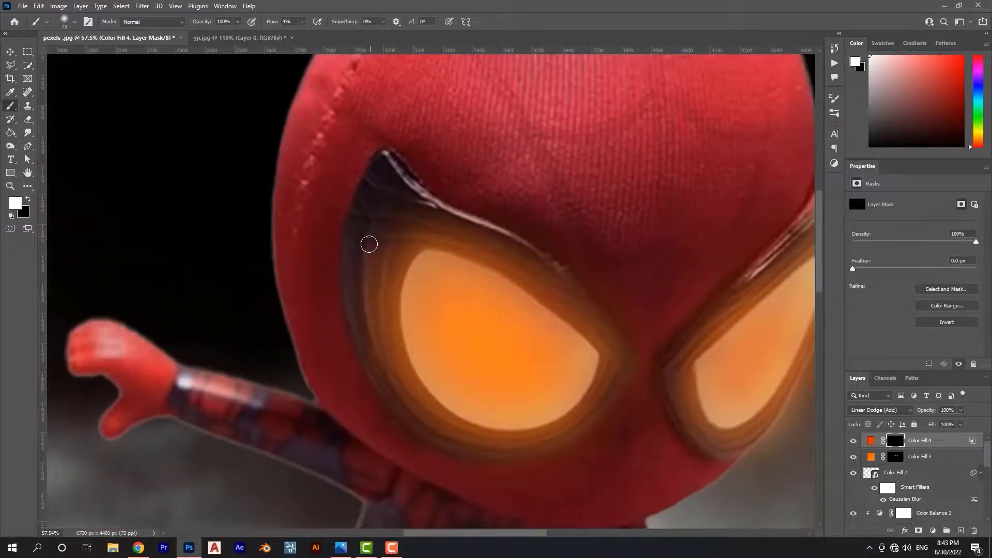
left_click_drag(377, 167, 464, 225)
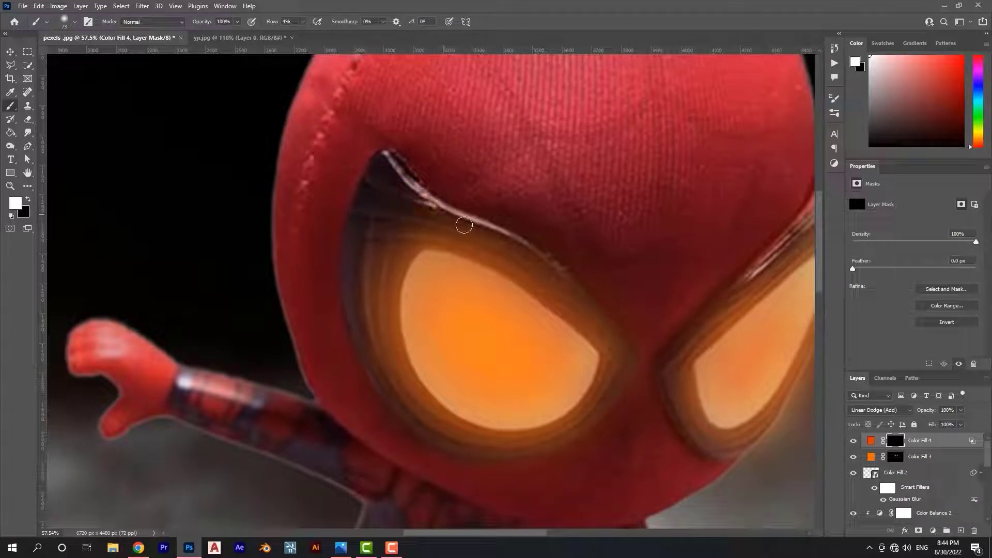
Paint glow along the right eye's upper and lower rims, raising brush flow to 6%
left_click_drag(501, 354, 267, 279)
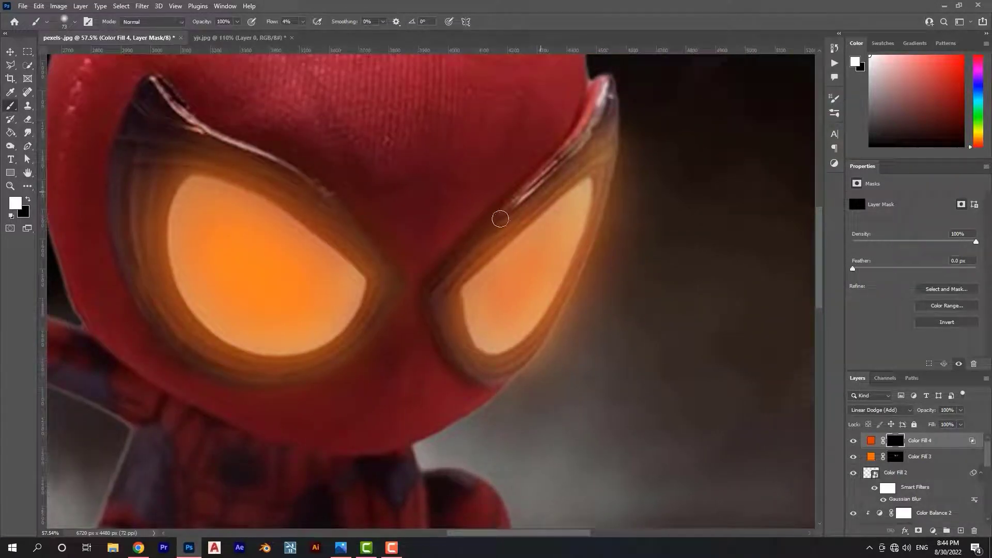
left_click_drag(600, 104, 588, 138)
left_click_drag(489, 374, 458, 351)
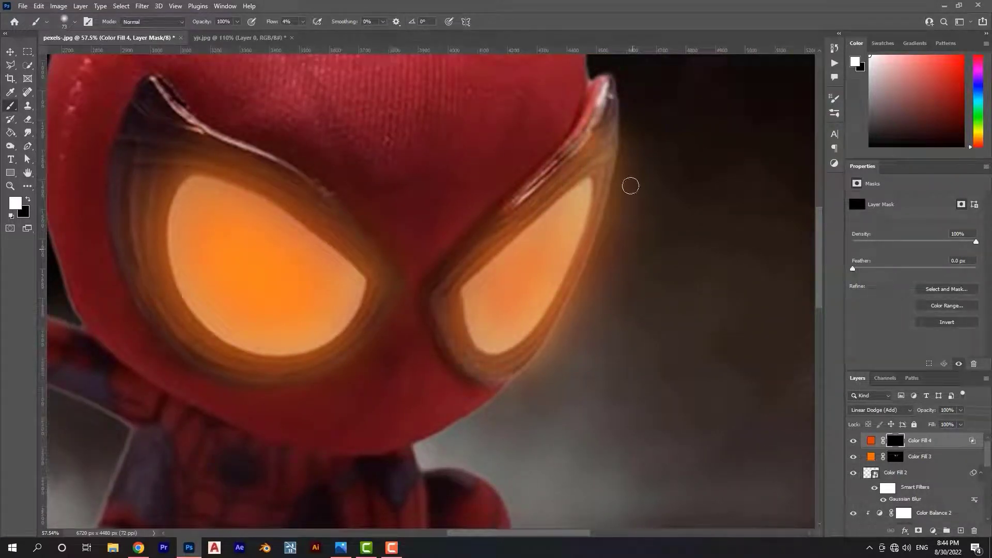
left_click_drag(275, 23, 279, 23)
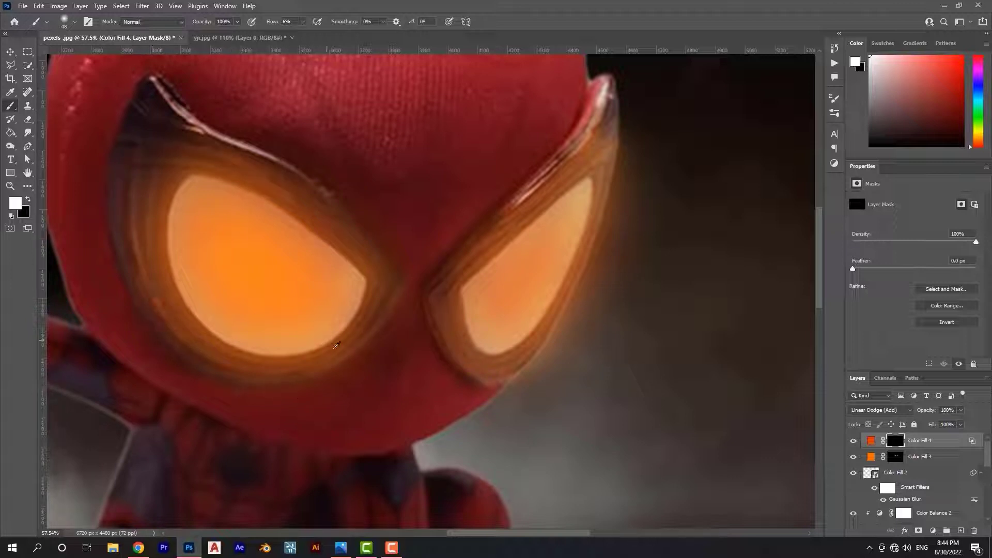
key("bracketright")
key("bracketright")
key("bracketright")
left_click_drag(437, 392, 542, 330)
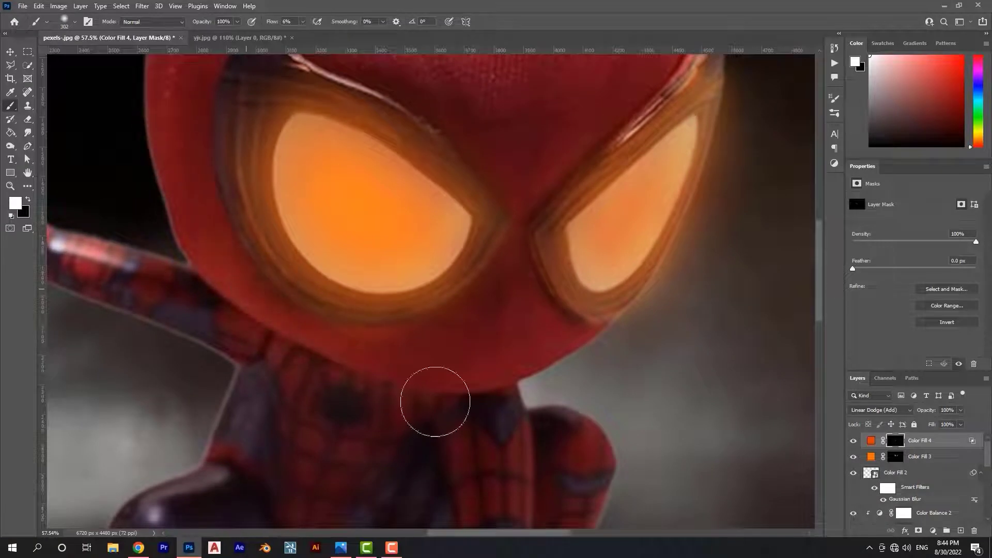
scroll(406, 417, "down", 2)
scroll(493, 291, "down", 3)
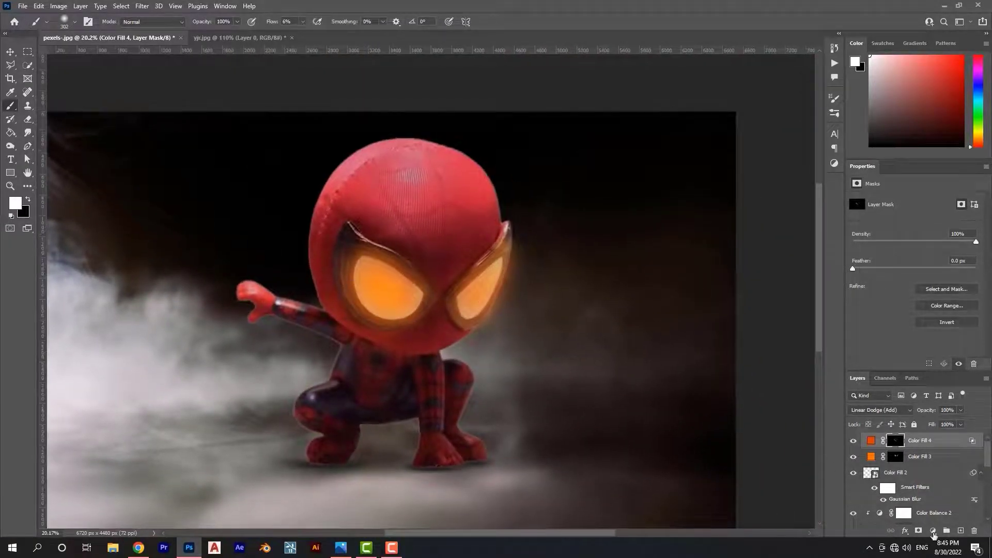
Add orange Color Fill 5 in Overlay mode and invert its mask to hide it
left_click(933, 532)
left_click(934, 163)
left_click(878, 410)
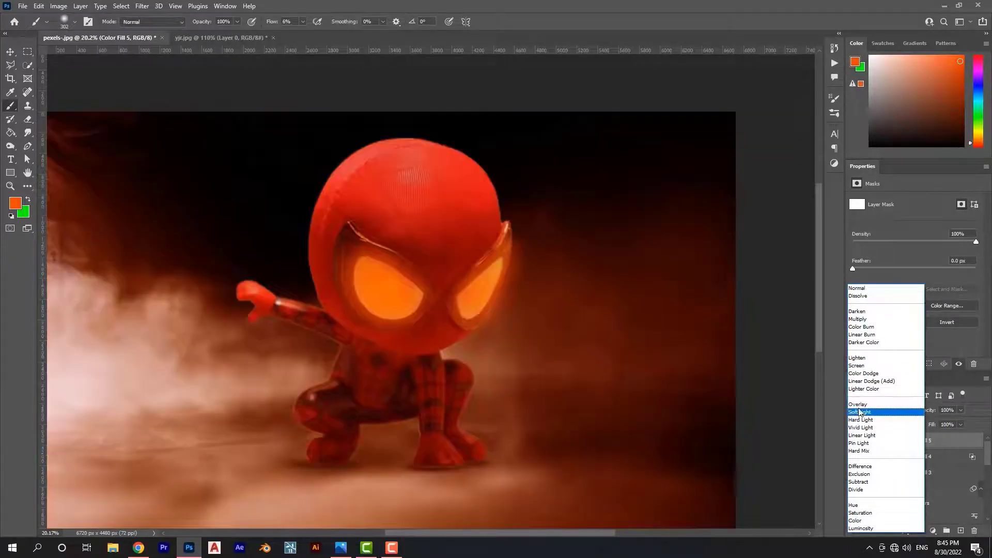
left_click(858, 404)
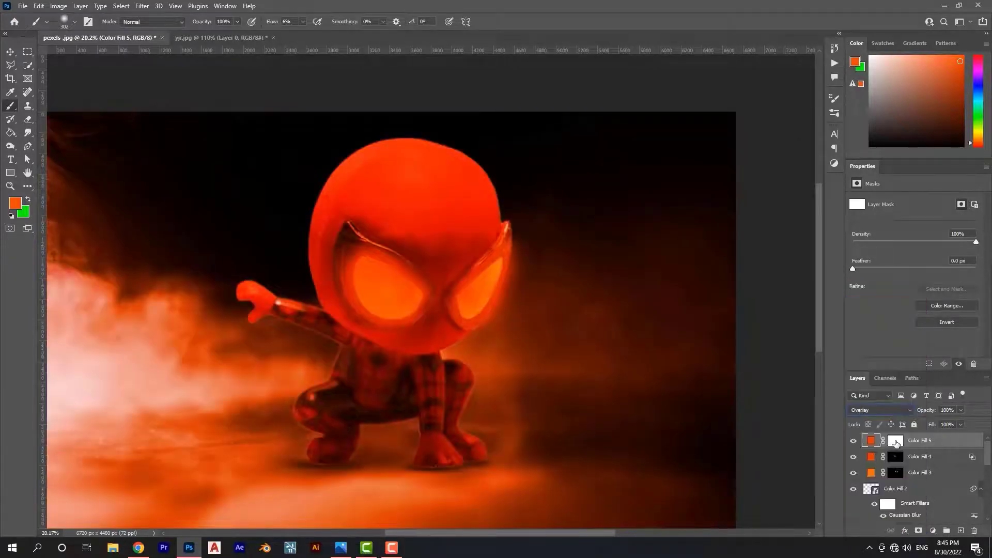
left_click(895, 441)
key("ctrl+i")
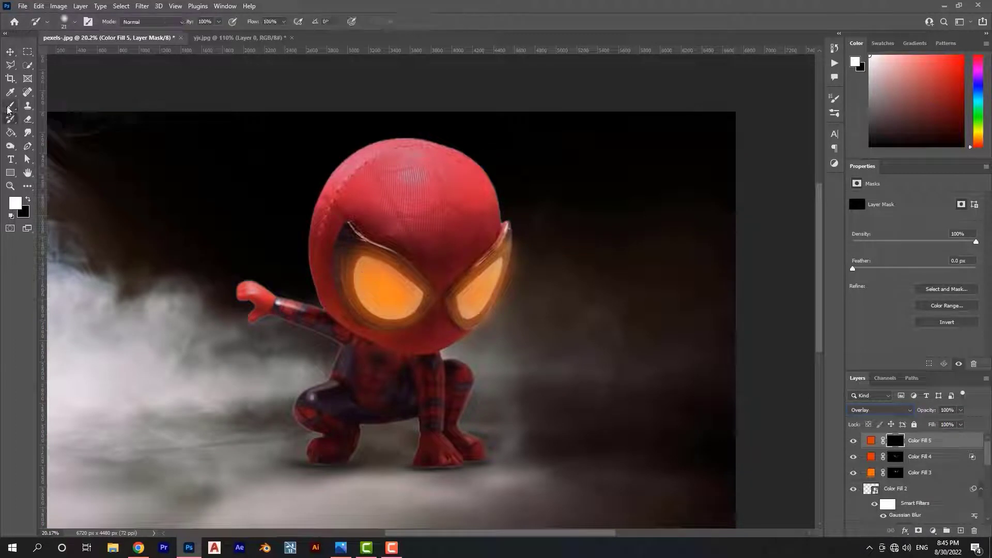
Paint the overlay glow onto the left eye rim, then shrink the brush to about 294 px
scroll(372, 285, "up", 5)
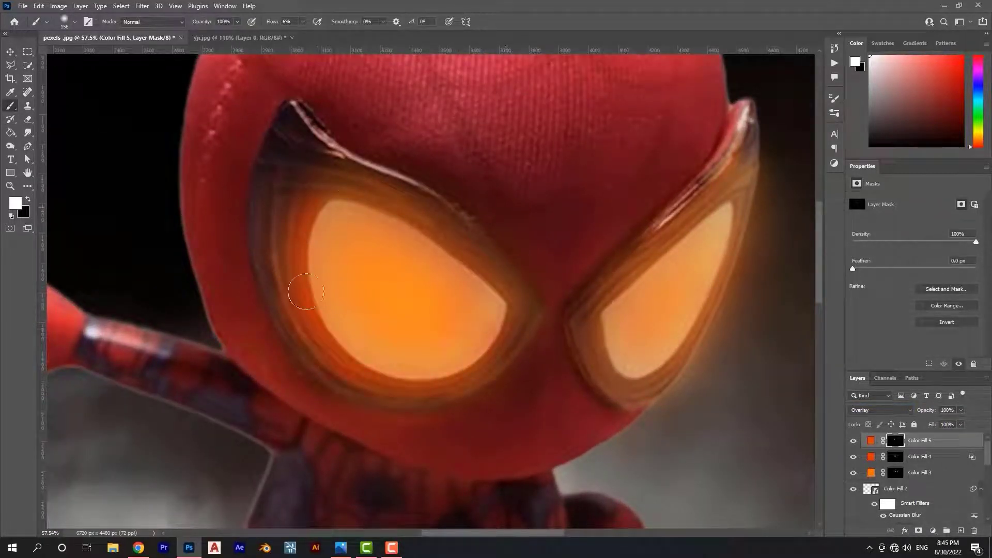
scroll(571, 332, "right", 4)
left_click_drag(649, 210, 649, 222)
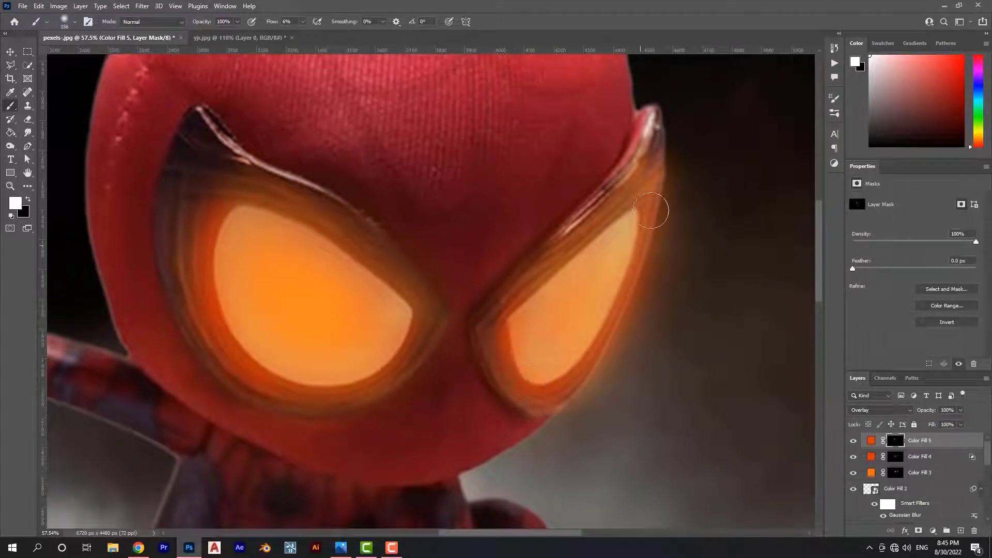
scroll(651, 211, "down", 5)
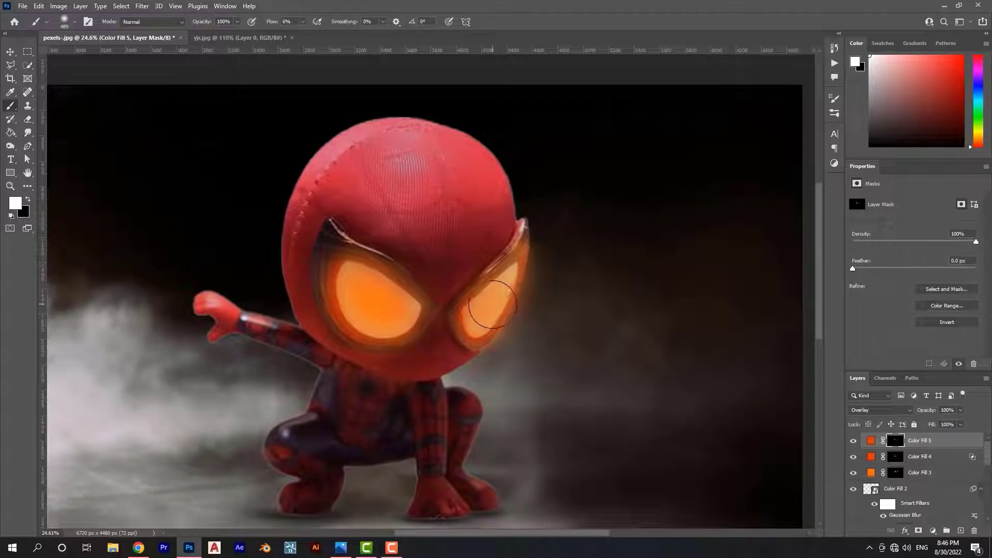
key("bracketleft")
key("bracketleft")
key("bracketleft")
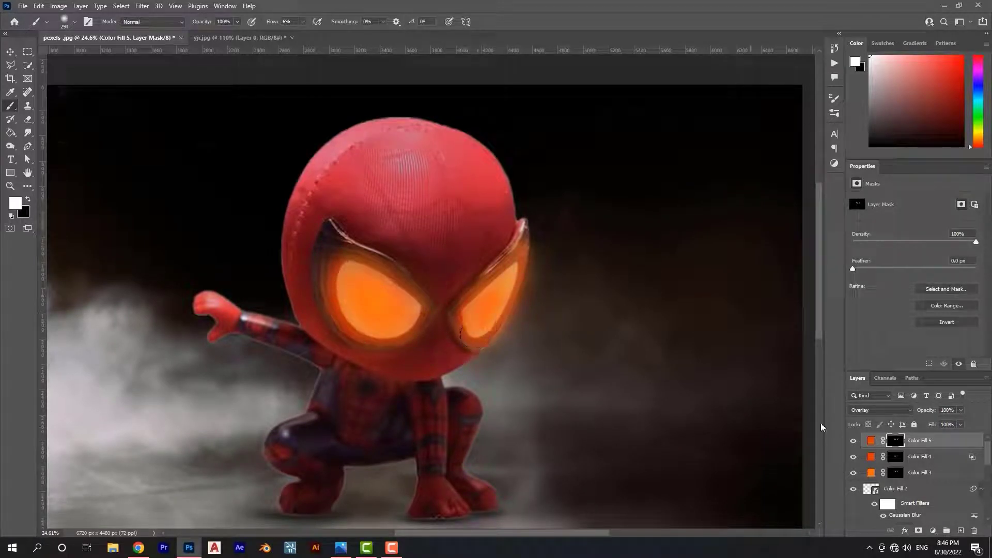
Add an Exposure adjustment at +2.32 and invert its mask to hide it
left_click(932, 531)
left_click(924, 421)
left_click_drag(915, 226, 935, 225)
key("ctrl+i")
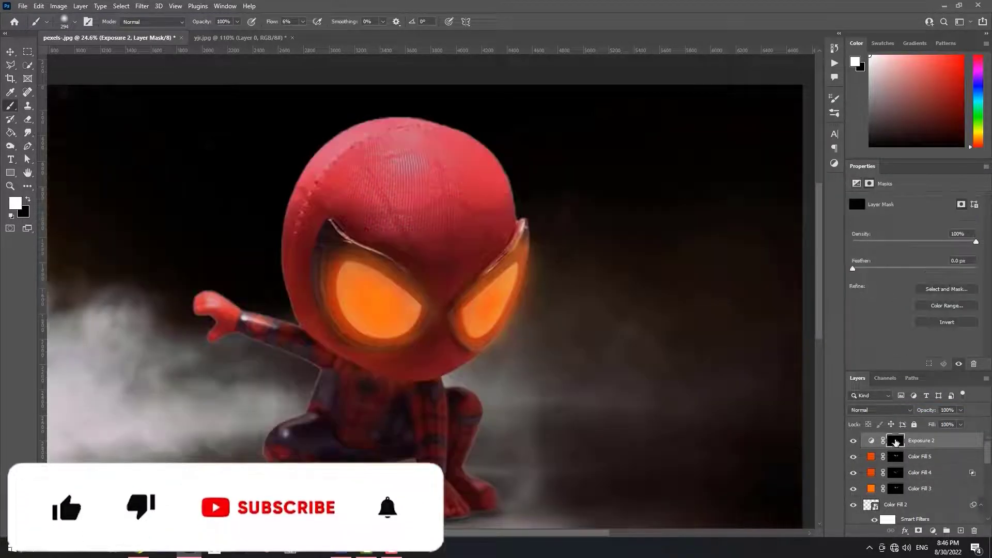
Brush the exposure brightening over the left and right eyes, resizing the brush as needed
left_click_drag(378, 293, 376, 301)
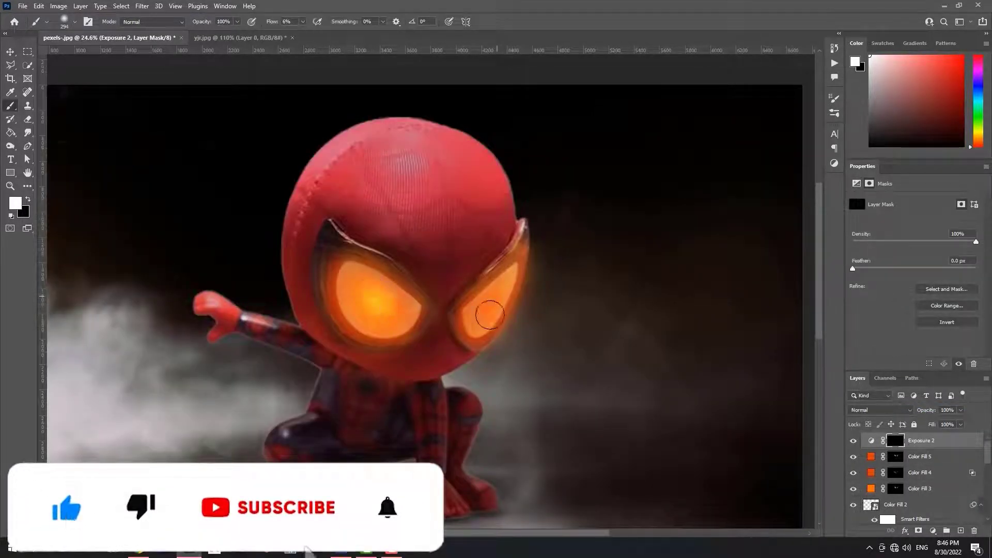
left_click_drag(350, 265, 382, 266)
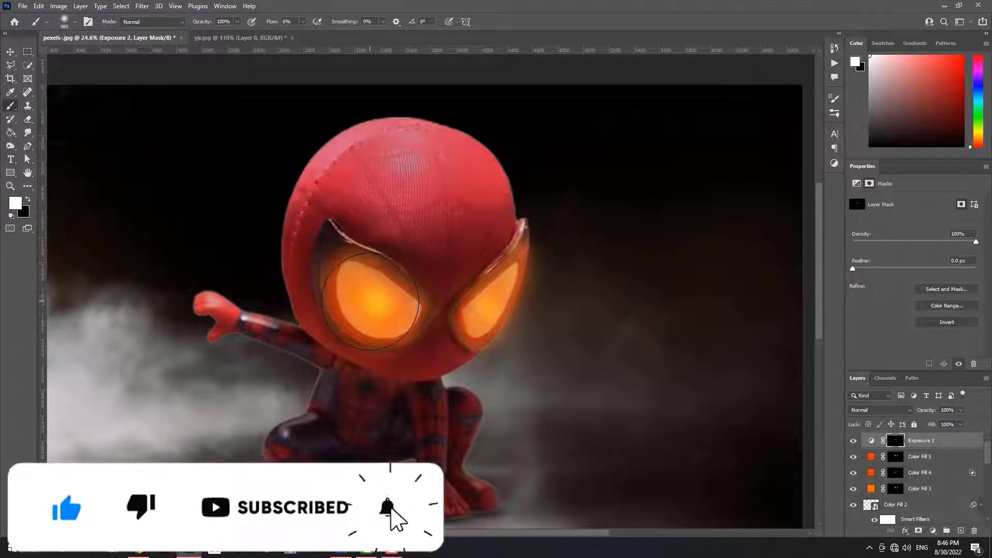
left_click_drag(501, 314, 496, 309)
left_click_drag(362, 292, 341, 295)
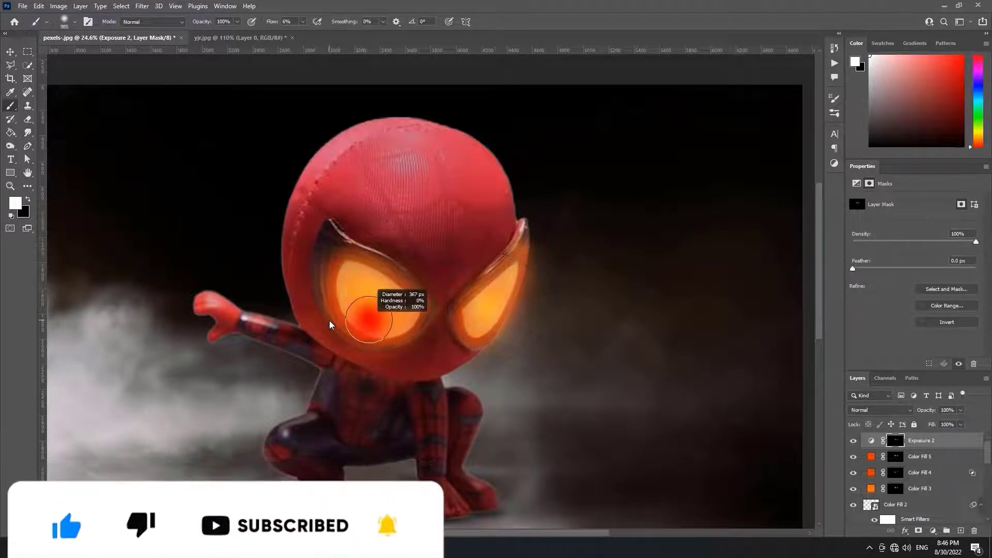
scroll(399, 287, "down", 2)
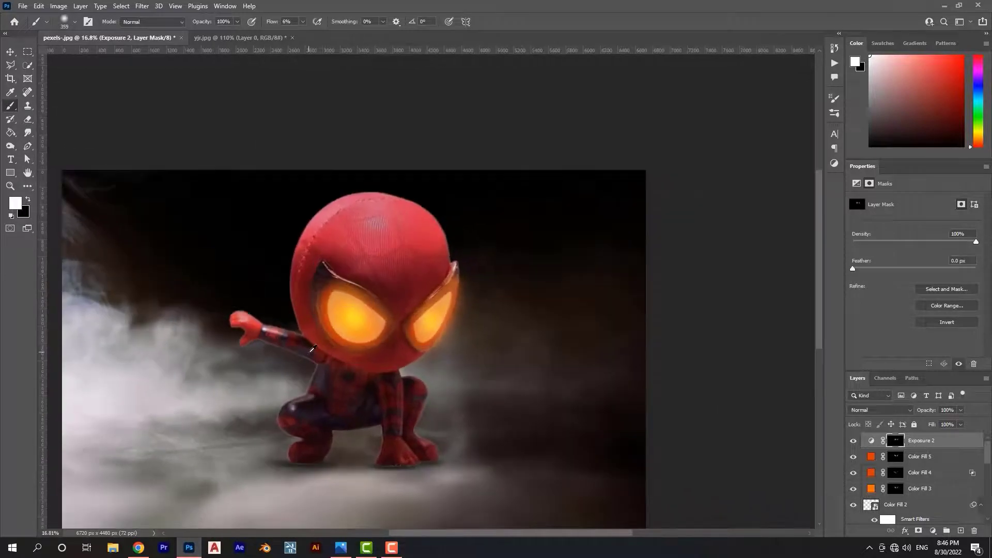
scroll(398, 287, "down", 1)
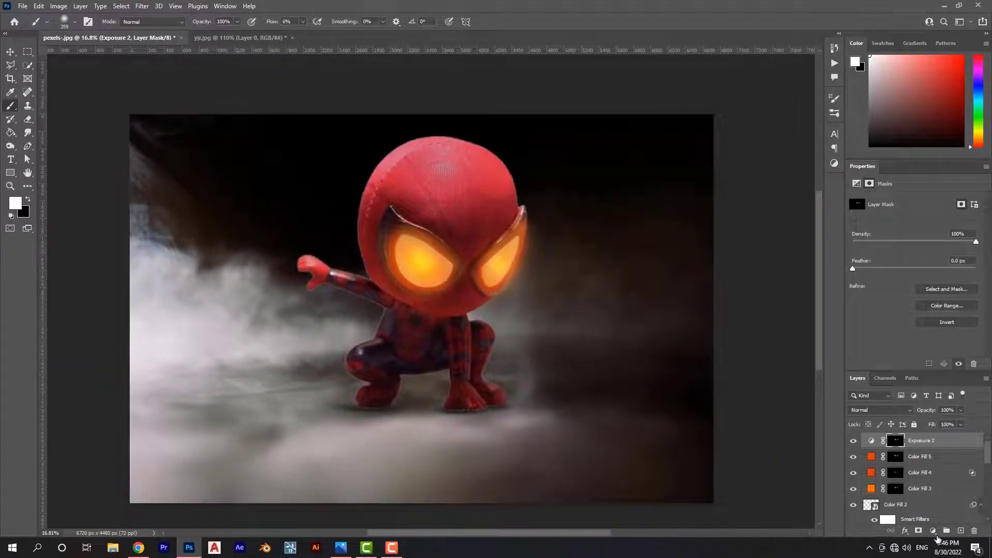
left_click(932, 531)
Add Color Fill 6 with a lighter orange colour
left_click(924, 350)
left_click(860, 288)
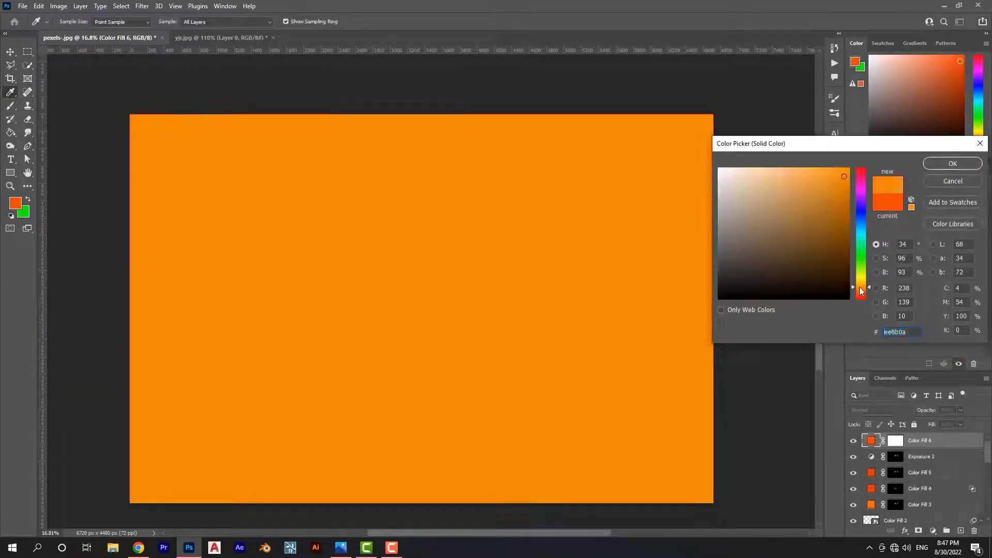
left_click_drag(788, 192, 811, 171)
left_click(953, 164)
Blend Color Fill 6 as Soft Light at about 67% opacity, leaving its colour unchanged
left_click(876, 410)
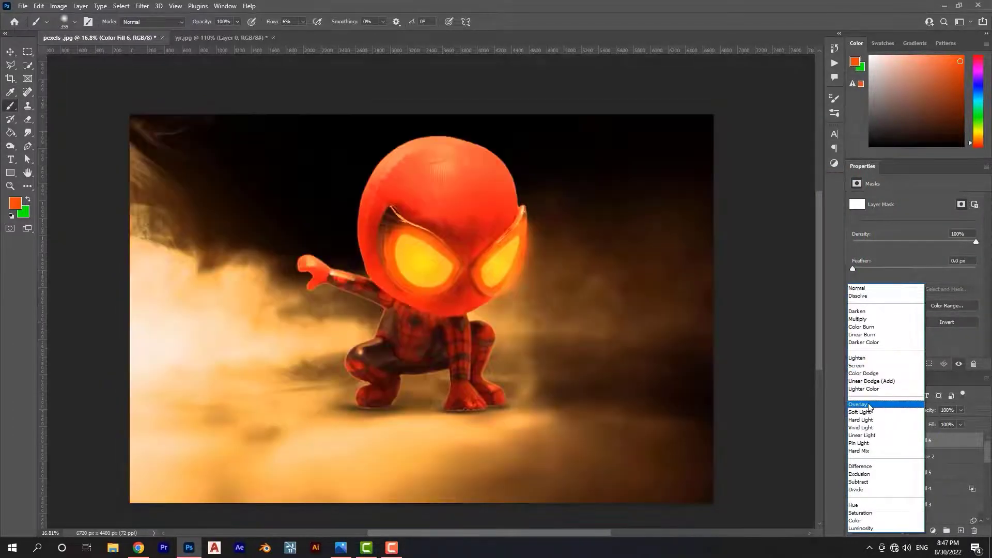
left_click(868, 411)
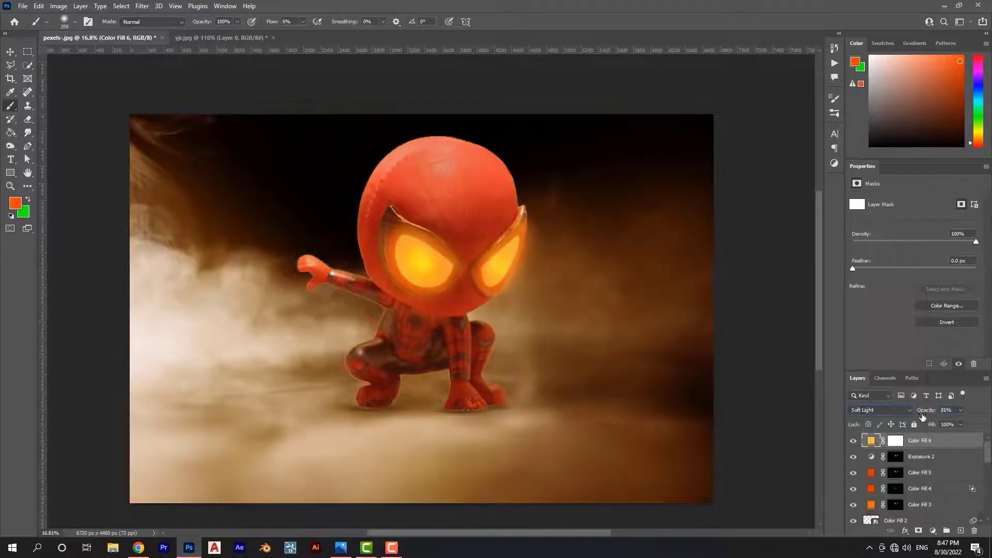
left_click_drag(928, 419, 914, 420)
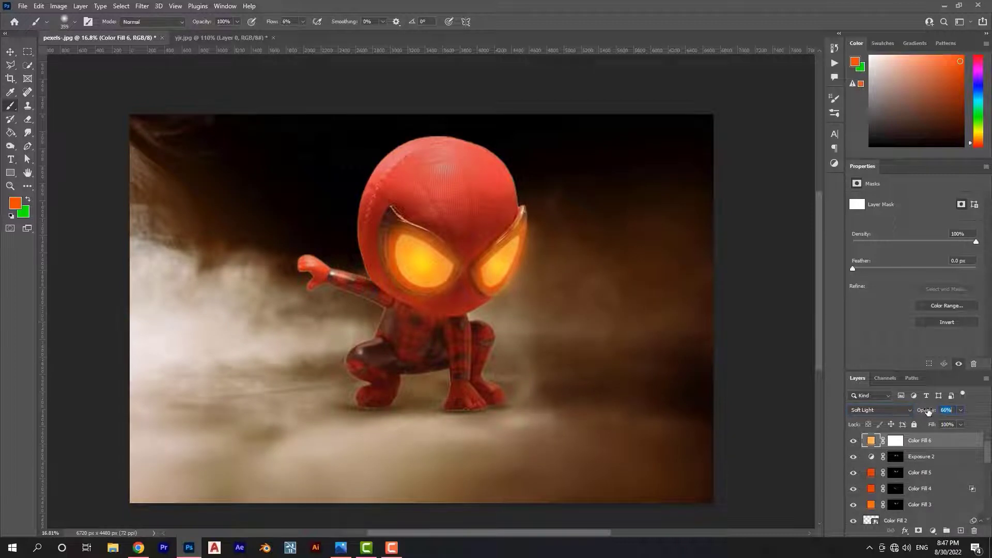
double_click(871, 440)
left_click(932, 171)
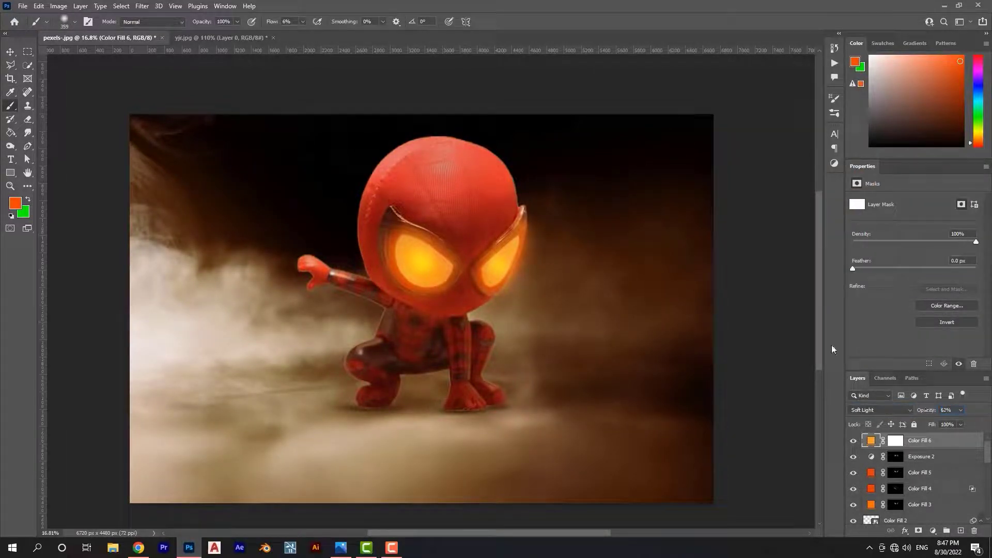
Mask Layer 1 and paint black to remove the light halo under the feet
scroll(909, 481, "down", 5)
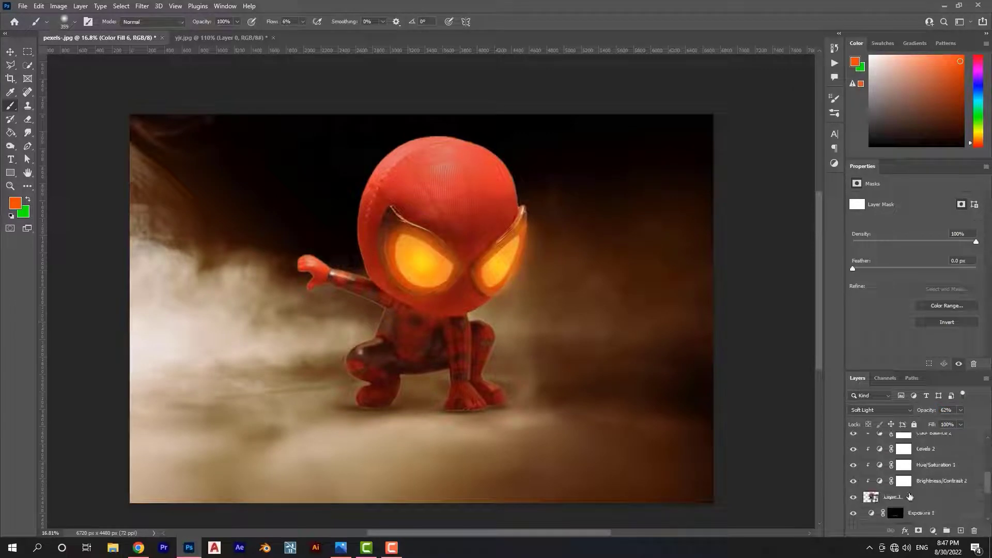
left_click(892, 496)
left_click(918, 530)
key("d")
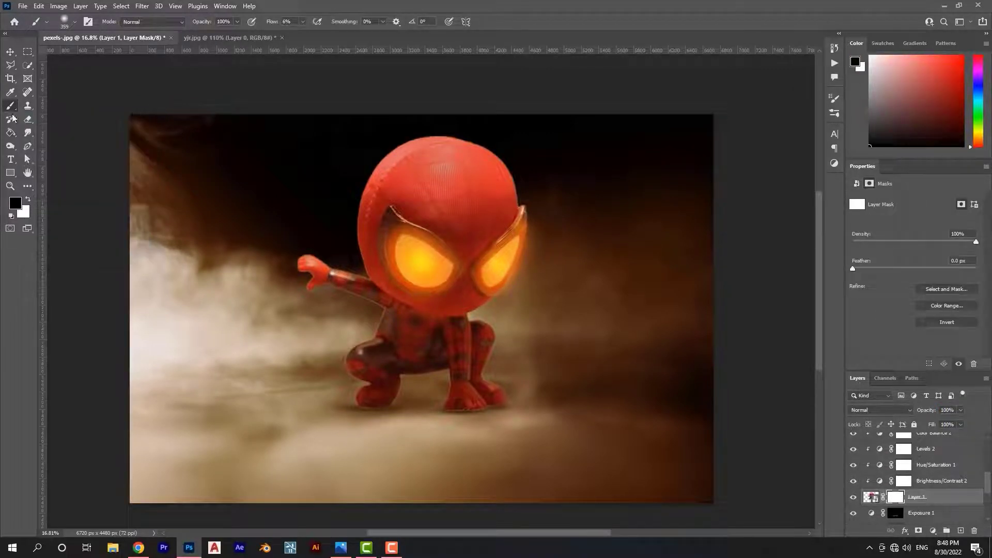
scroll(485, 408, "up", 5)
scroll(540, 323, "up", 3)
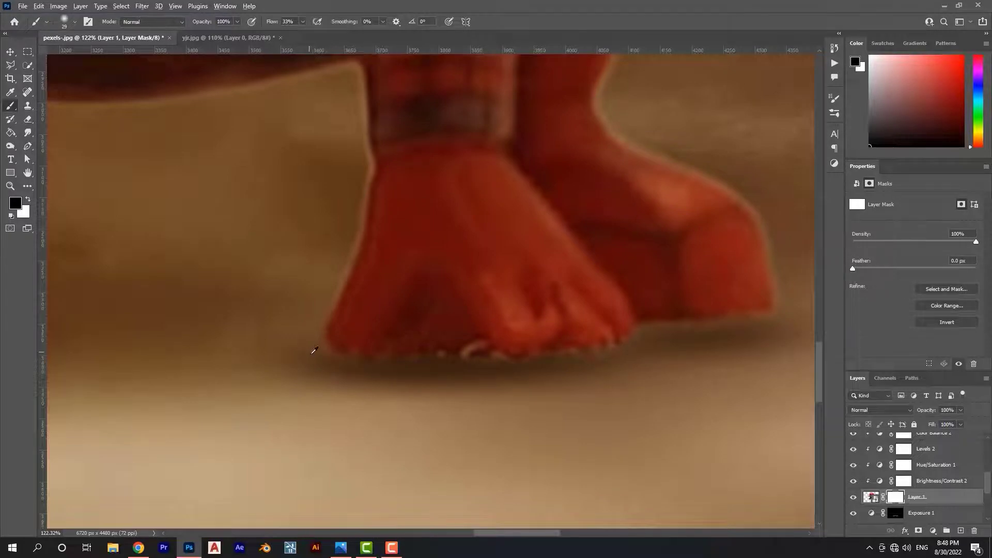
scroll(578, 390, "down", 3)
scroll(482, 381, "up", 3)
scroll(633, 381, "up", 1)
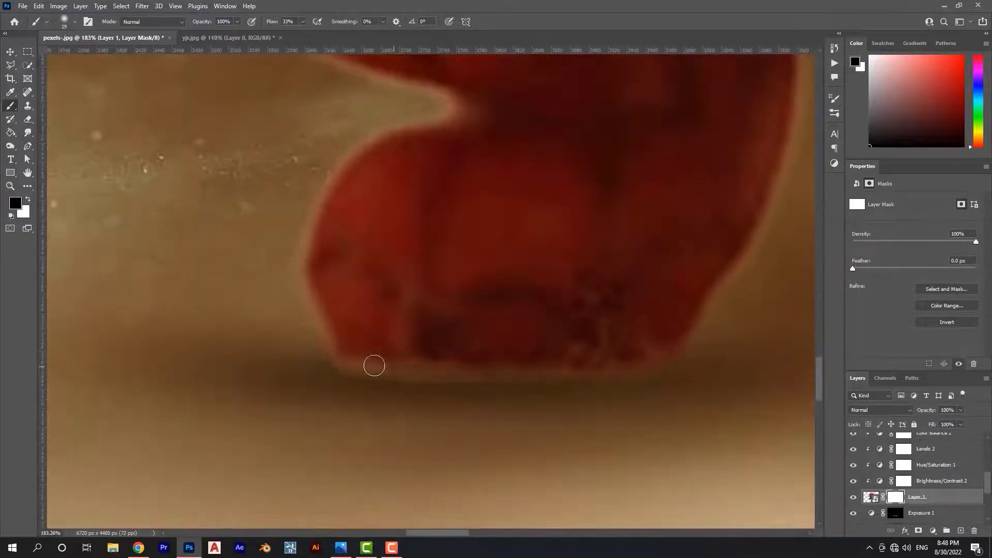
left_click_drag(374, 366, 624, 387)
Paint white with a flattened wide soft brush on Exposure 1's mask to deepen shadows under both feet
left_click(902, 516)
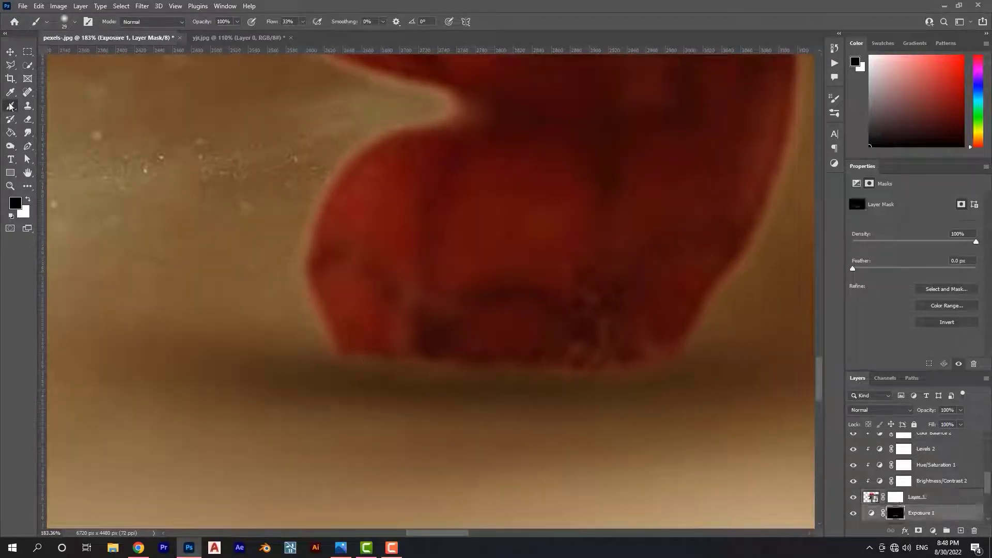
left_click(27, 200)
right_click(382, 303)
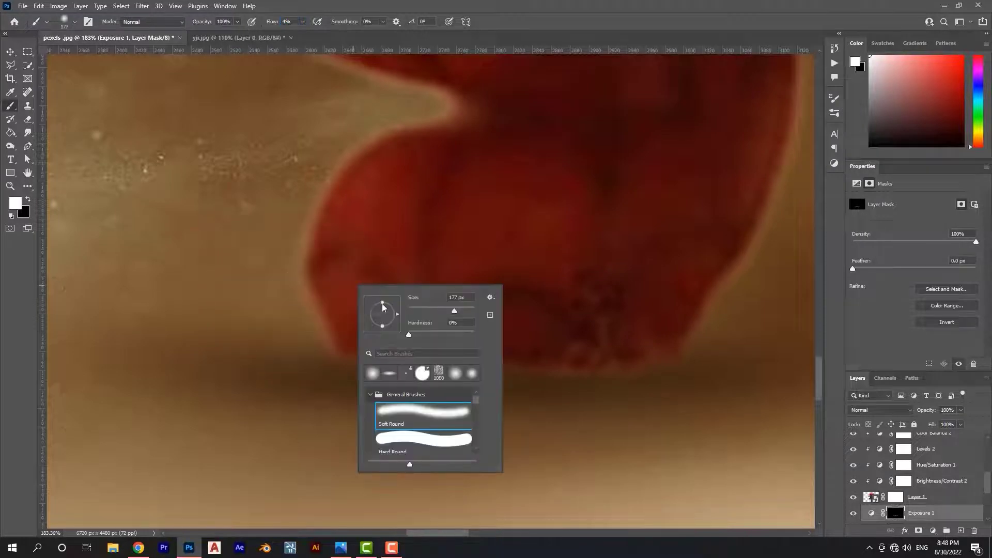
key("Return")
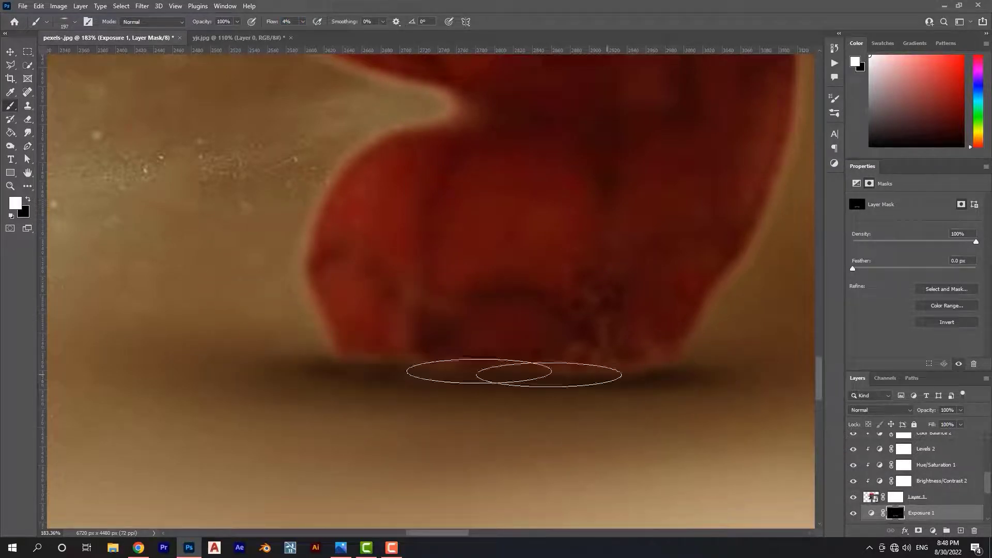
key("bracketright")
scroll(673, 378, "down", 3)
scroll(519, 345, "up", 2)
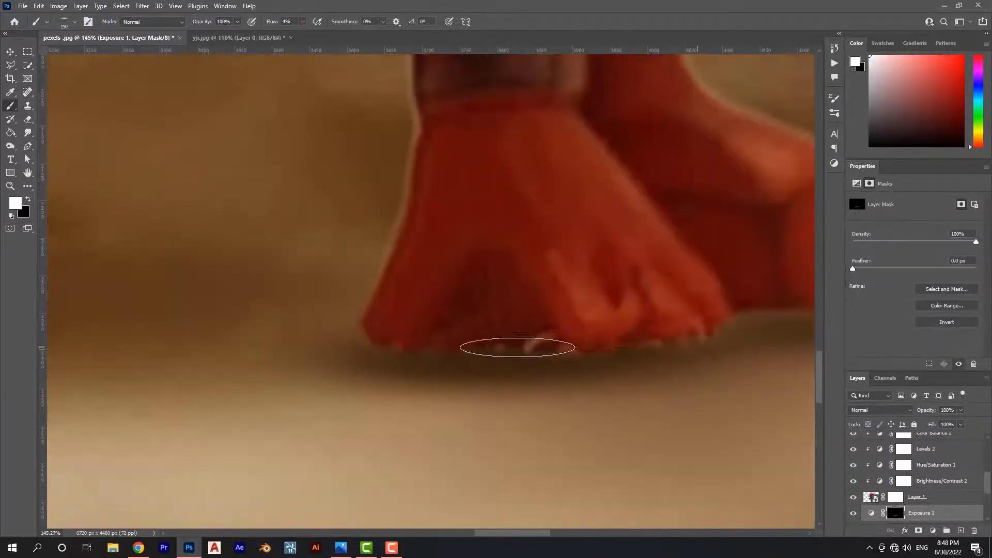
left_click_drag(730, 343, 442, 354)
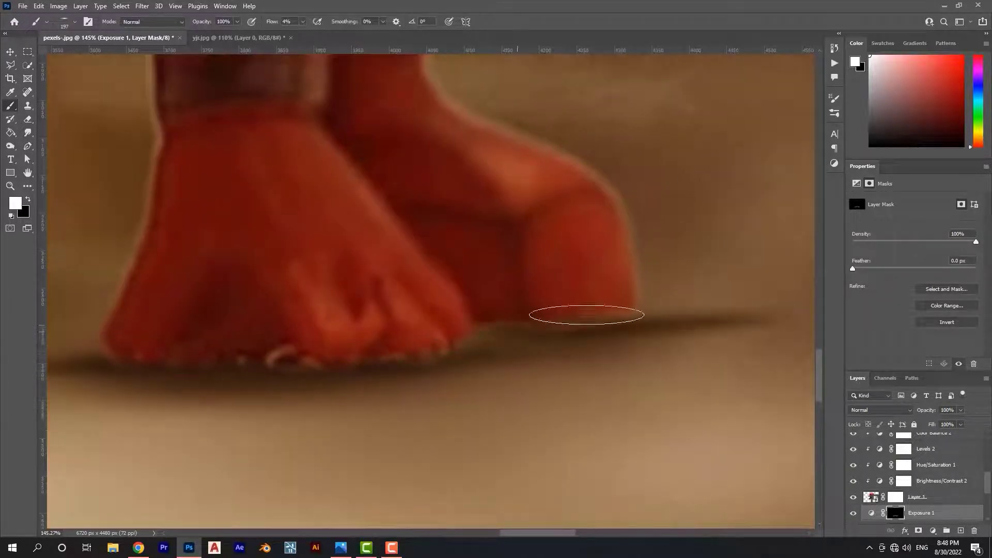
scroll(411, 377, "down", 5)
mouse_move(279, 387)
left_mouse_down()
mouse_move(320, 348)
mouse_move(210, 394)
mouse_move(589, 371)
mouse_move(521, 376)
mouse_move(442, 412)
mouse_move(200, 376)
left_mouse_up()
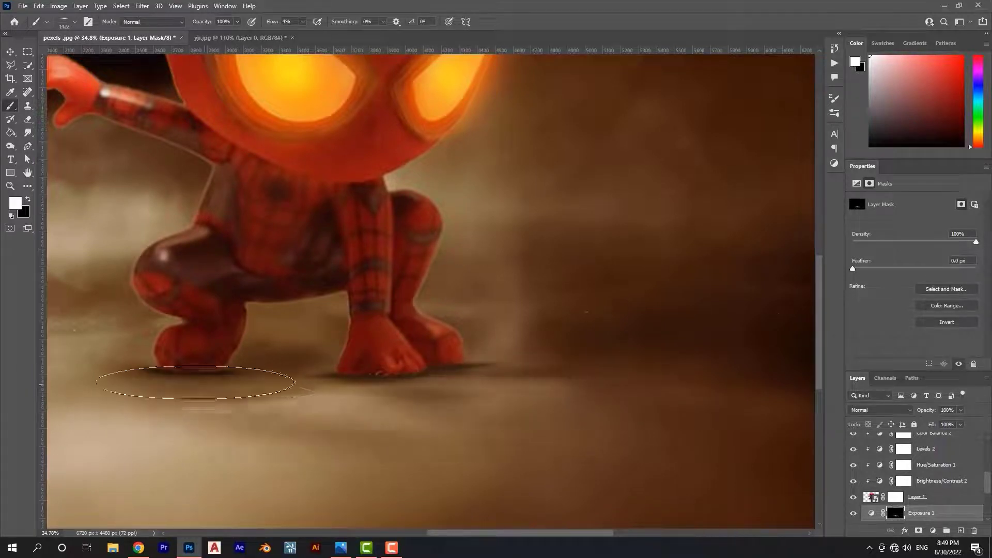
left_click_drag(521, 376, 476, 409)
scroll(548, 414, "down", 3)
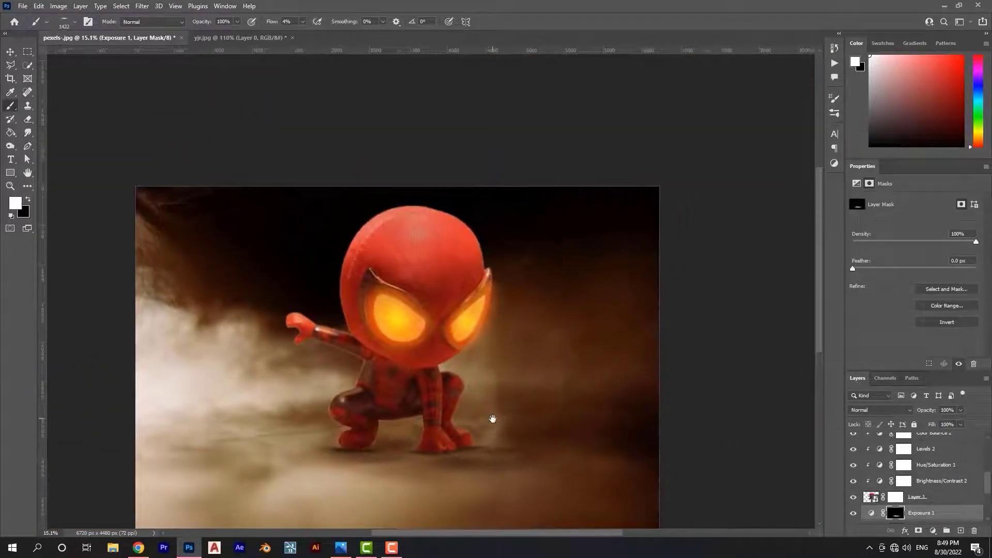
scroll(492, 416, "up", 1)
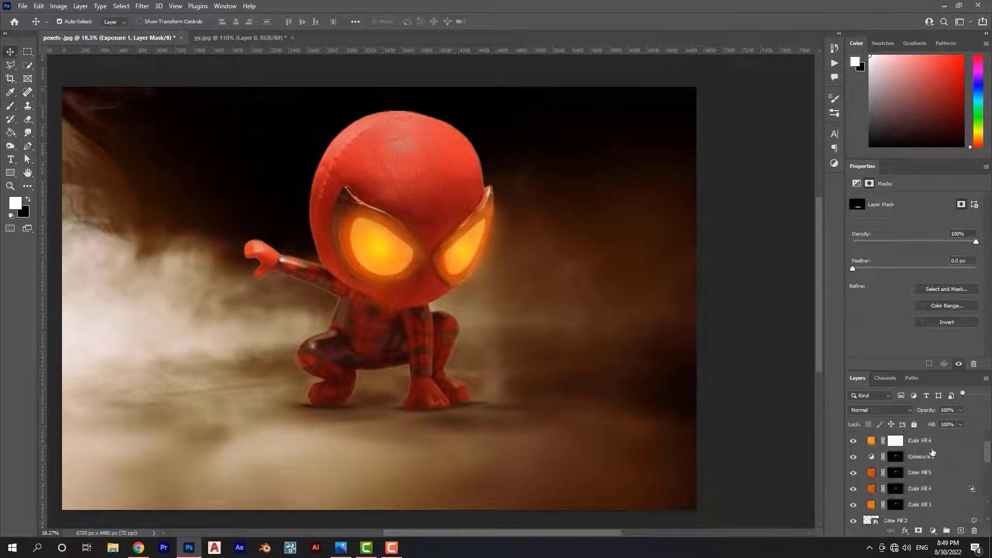
Run the Flare Importer action and browse to E: > PAP Lights & Flares > Flares
left_click(834, 62)
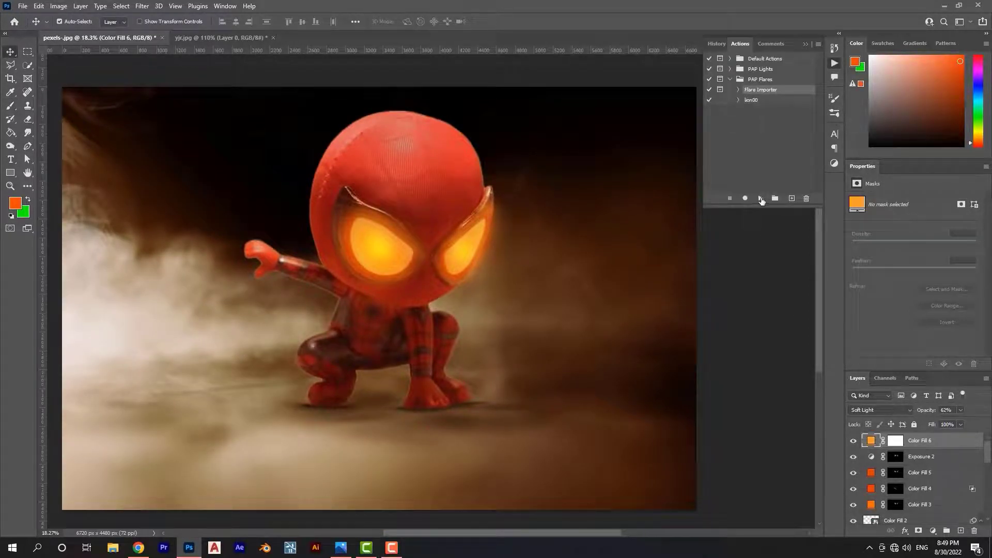
left_click(760, 198)
scroll(227, 289, "down", 5)
left_click(228, 333)
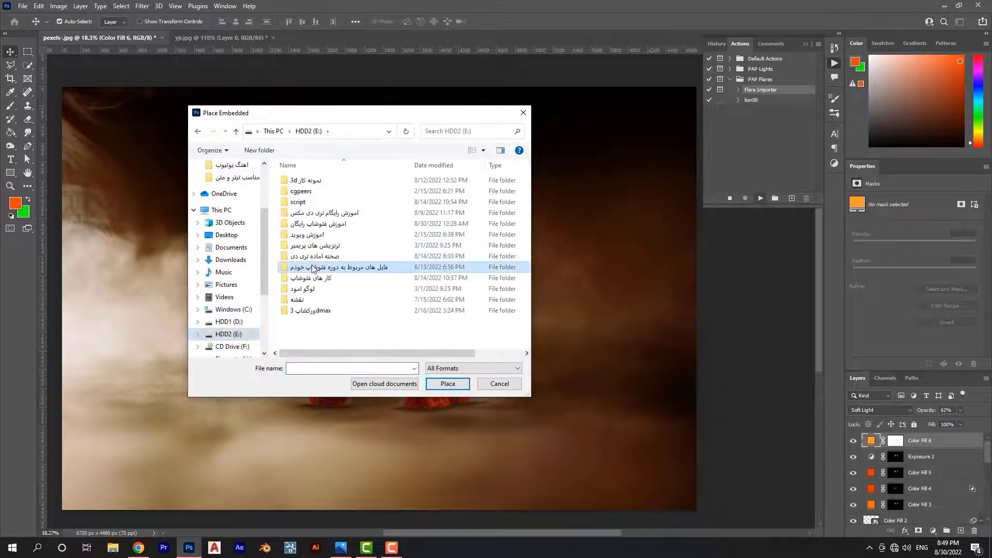
double_click(313, 268)
double_click(310, 191)
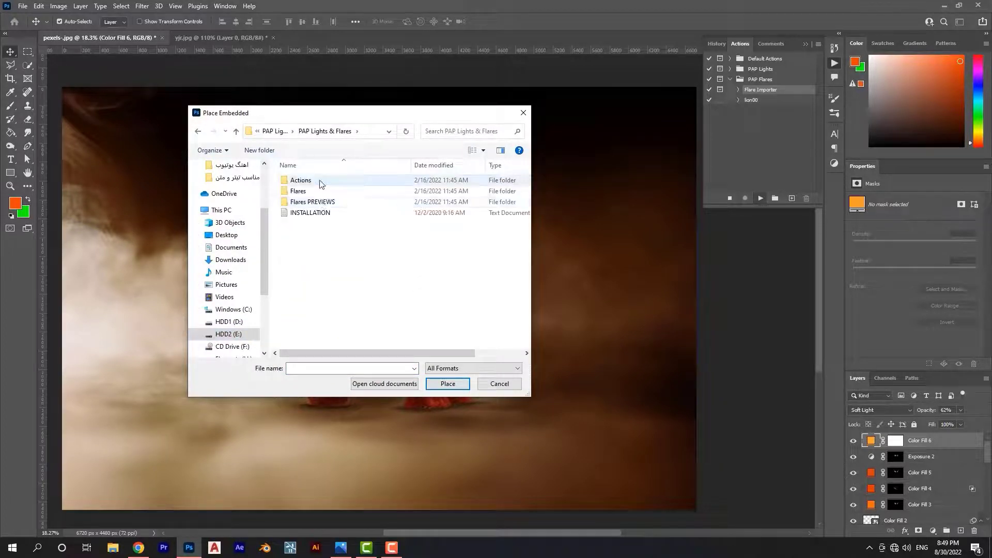
double_click(310, 191)
Place and commit the Front Light flare on Spider-Man's chest
scroll(326, 216, "down", 4)
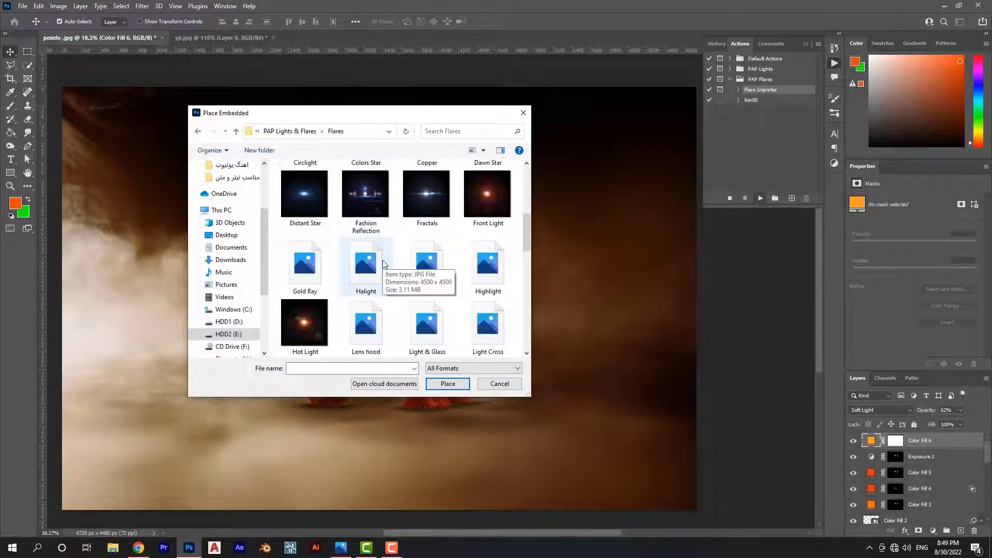
scroll(383, 264, "down", 4)
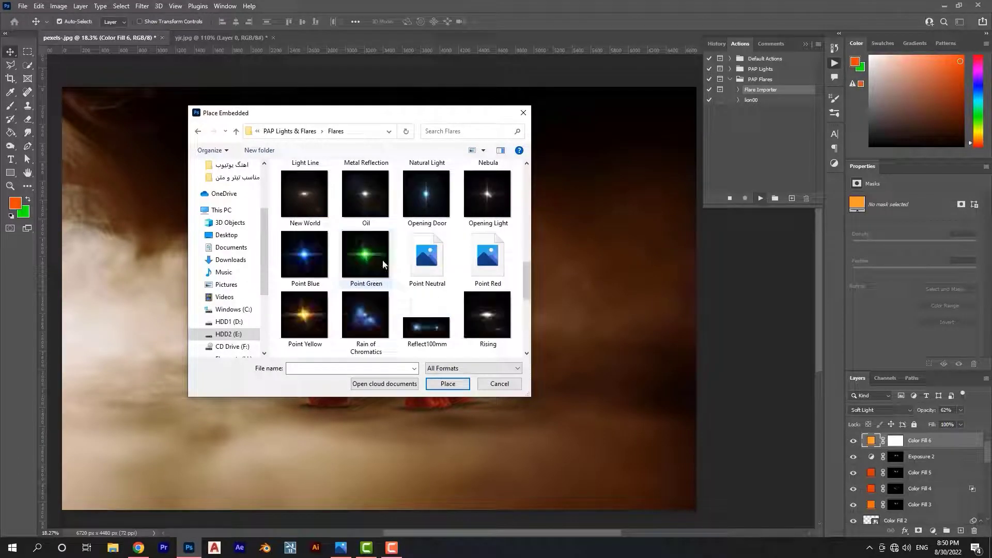
scroll(388, 273, "down", 2)
scroll(391, 288, "down", 2)
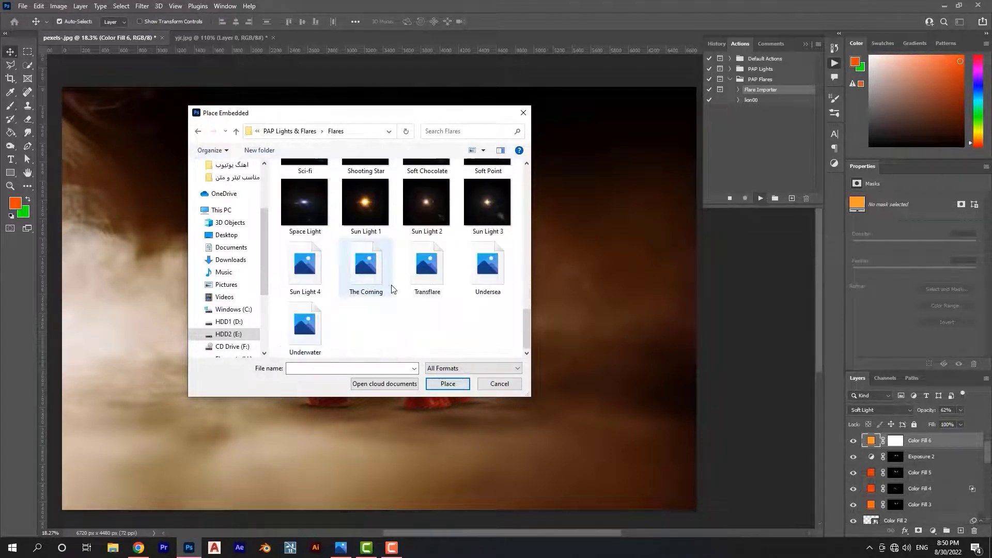
scroll(391, 288, "up", 4)
scroll(391, 288, "up", 4)
left_click(488, 183)
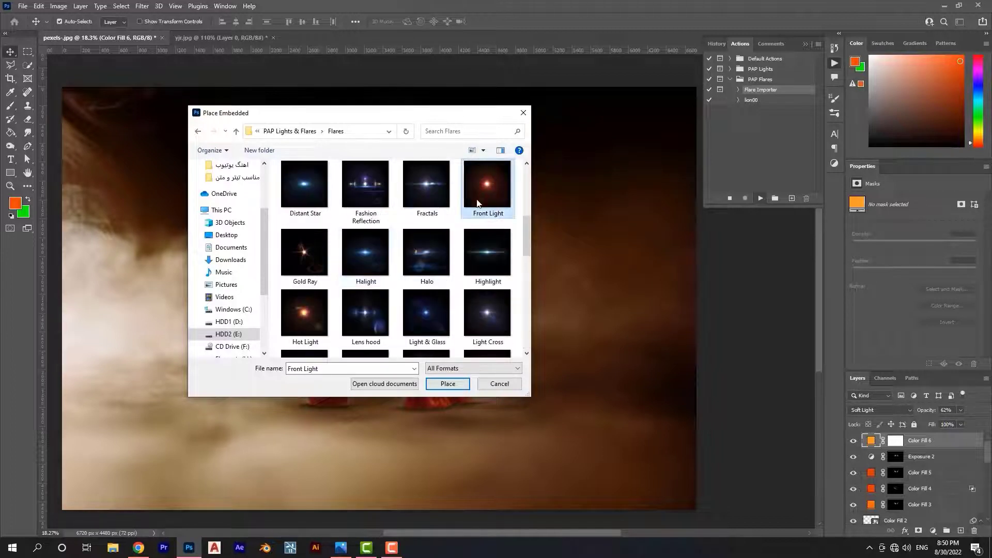
left_click(447, 383)
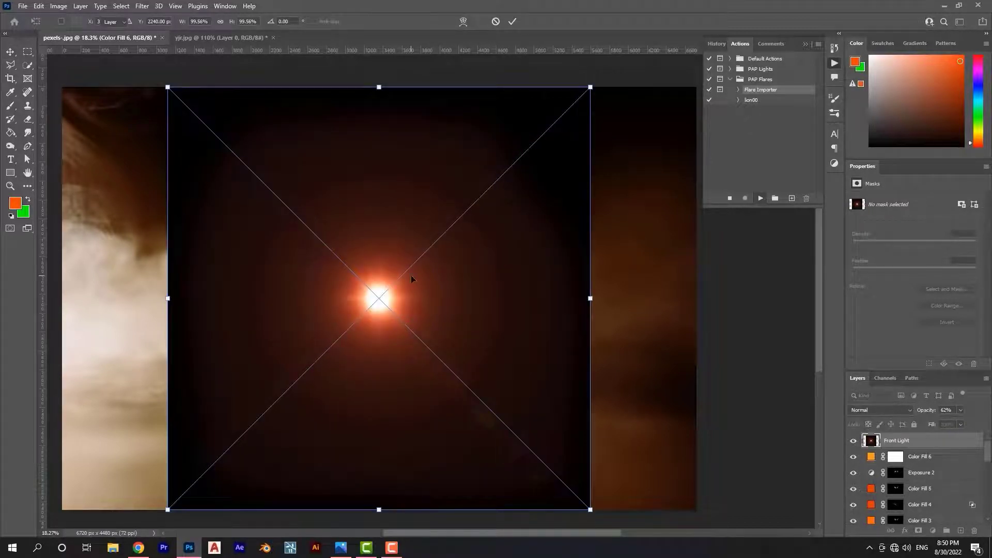
key("Return")
Delete the Front Light flare and its adjustment layers
left_click(924, 474, "shift")
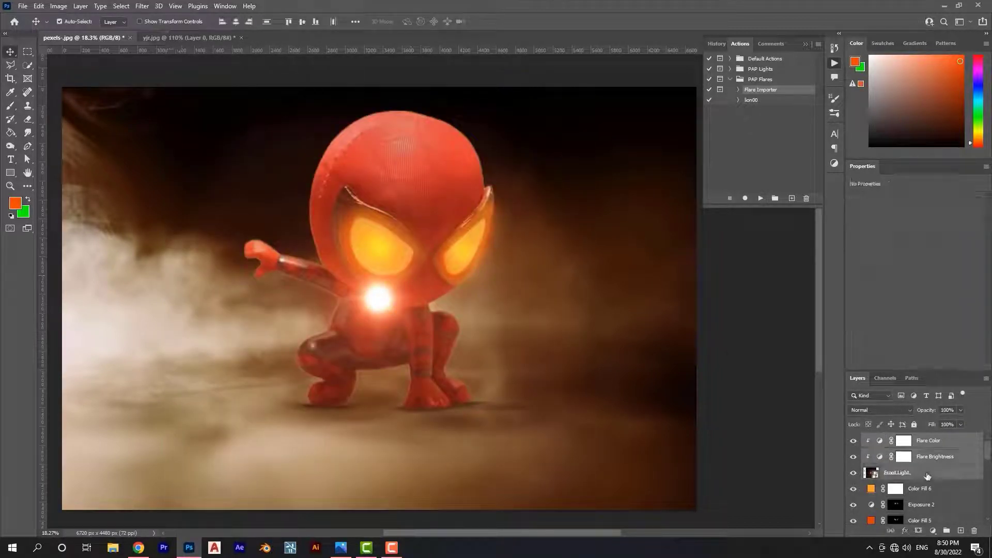
key("Delete")
scroll(928, 475, "down", 2)
scroll(927, 475, "down", 2)
Add a new brighter orange Solid Color fill, Color Fill 7
scroll(927, 475, "down", 2)
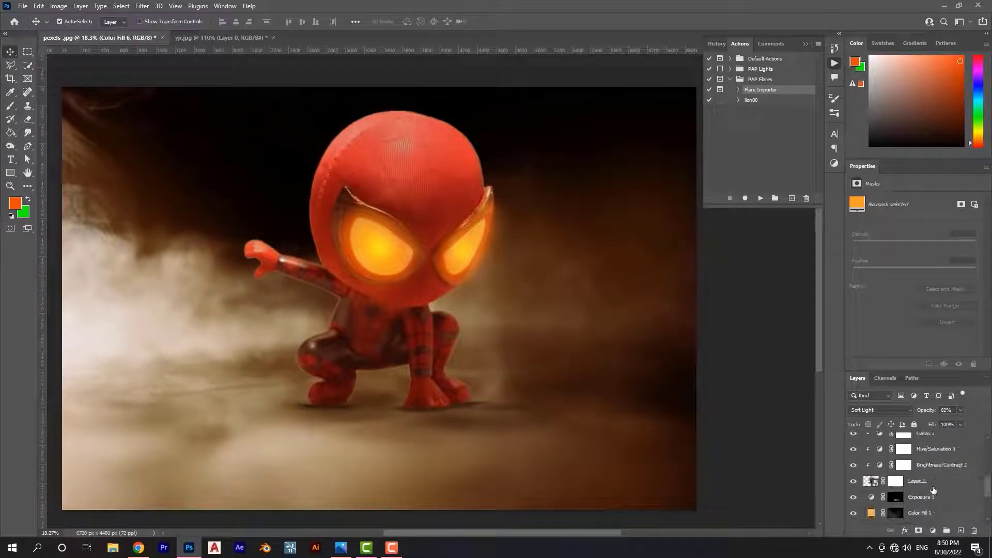
left_click(922, 503)
left_click(933, 531)
left_click(920, 350)
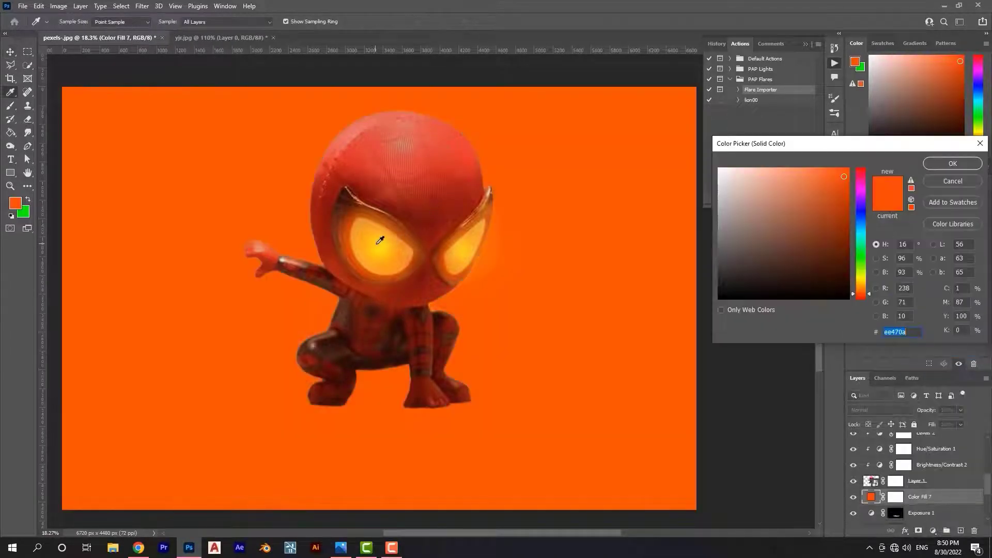
left_click_drag(839, 175, 831, 166)
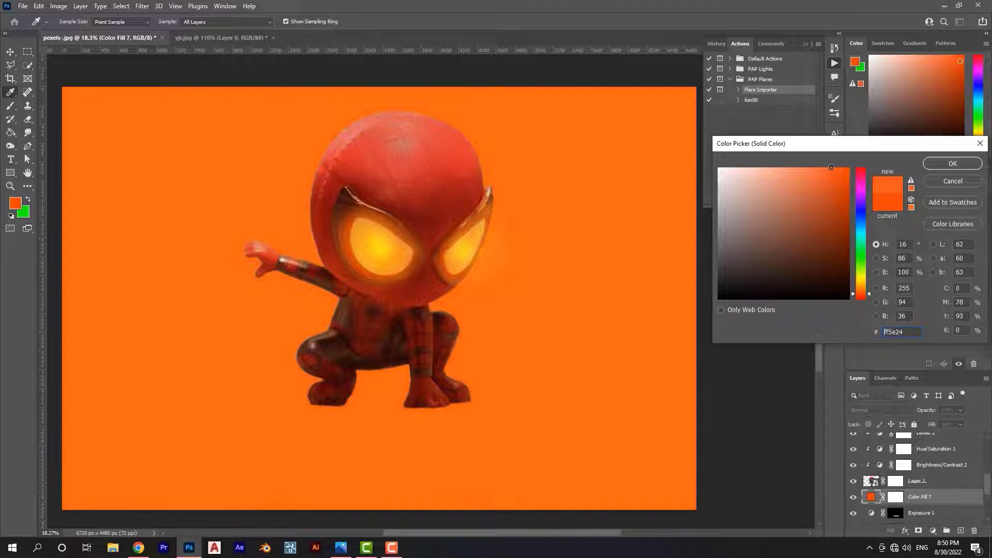
left_click(952, 163)
Set Color Fill 7 to Linear Dodge (Add) and invert its mask to hide it
left_click(889, 410)
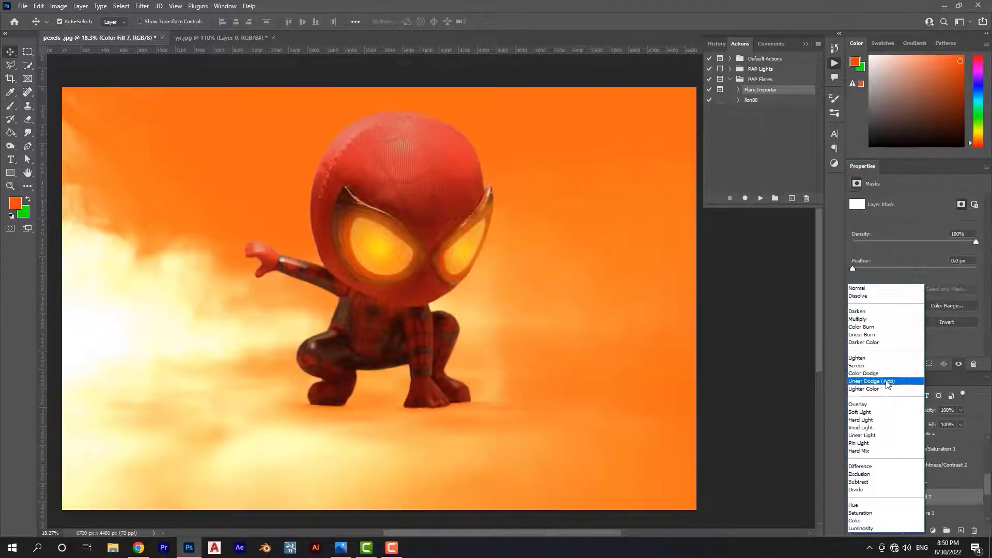
left_click(886, 382)
left_click(894, 497)
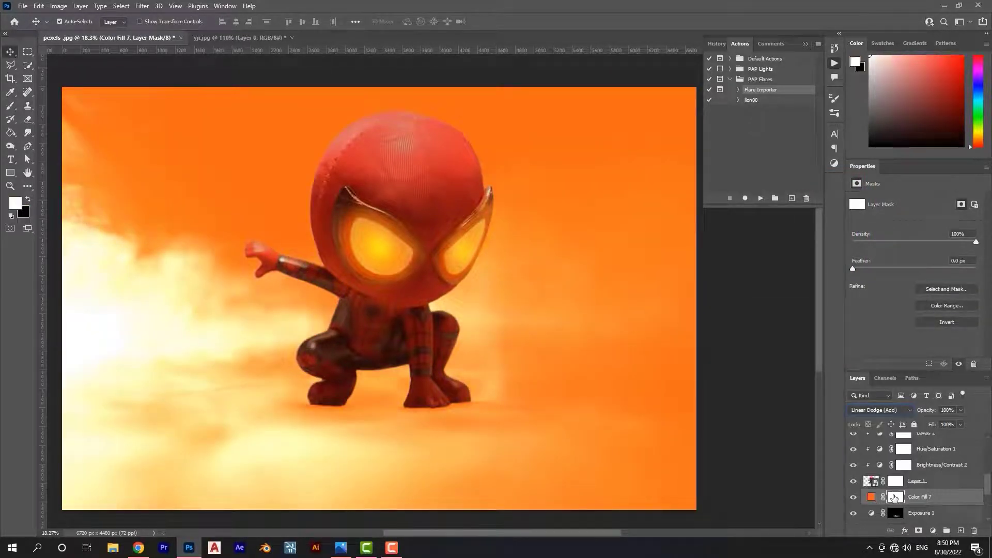
key("ctrl+i")
Paint white with a huge soft brush over the figure to reveal the orange glow
key("b")
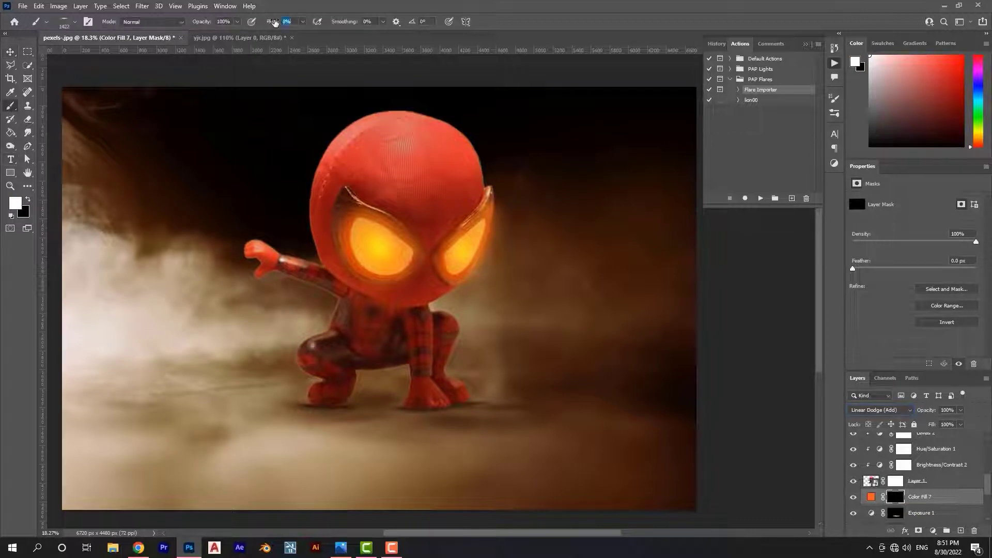
right_click(364, 271)
left_click_drag(364, 271, 364, 261)
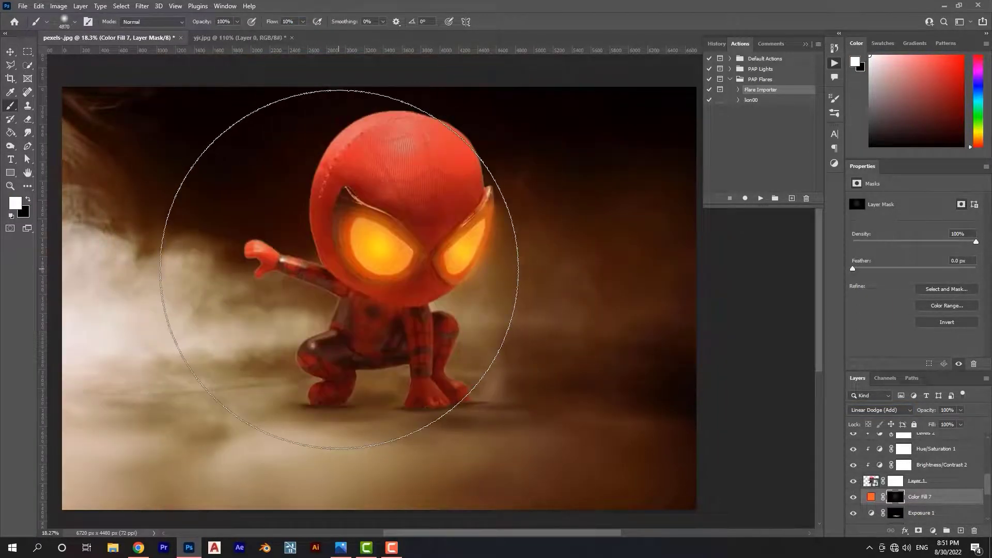
left_click(339, 269)
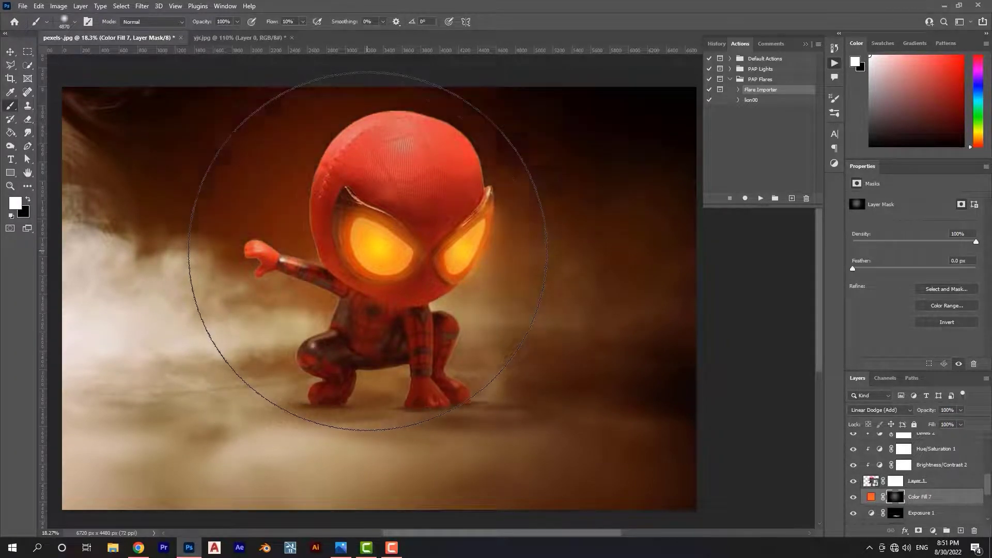
scroll(372, 251, "down", 2)
key("v")
left_click_drag(336, 309, 382, 313)
scroll(436, 354, "down", 2)
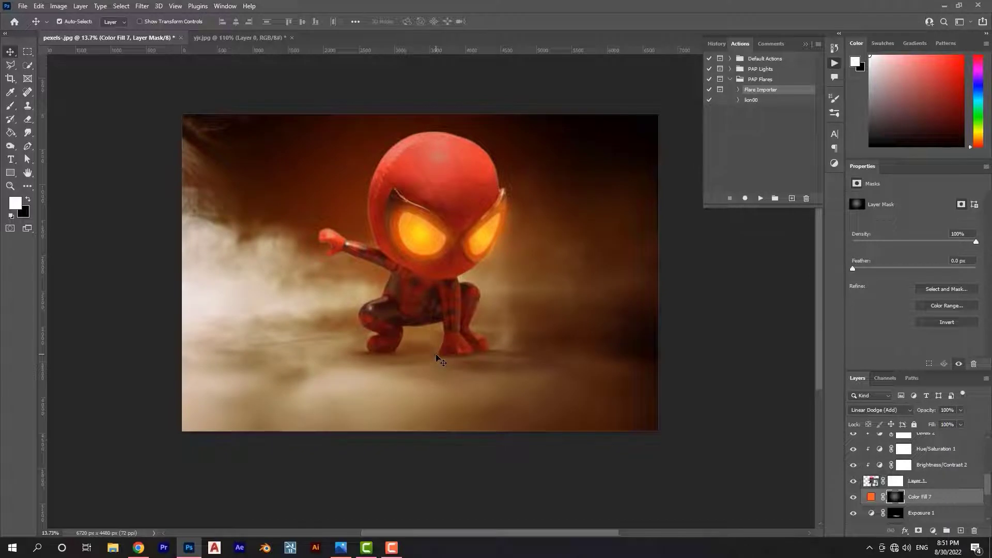
scroll(436, 355, "up", 1)
Select the Color Fill 5 mask and size a soft brush (B, 5) for edge detail
scroll(922, 473, "down", 3)
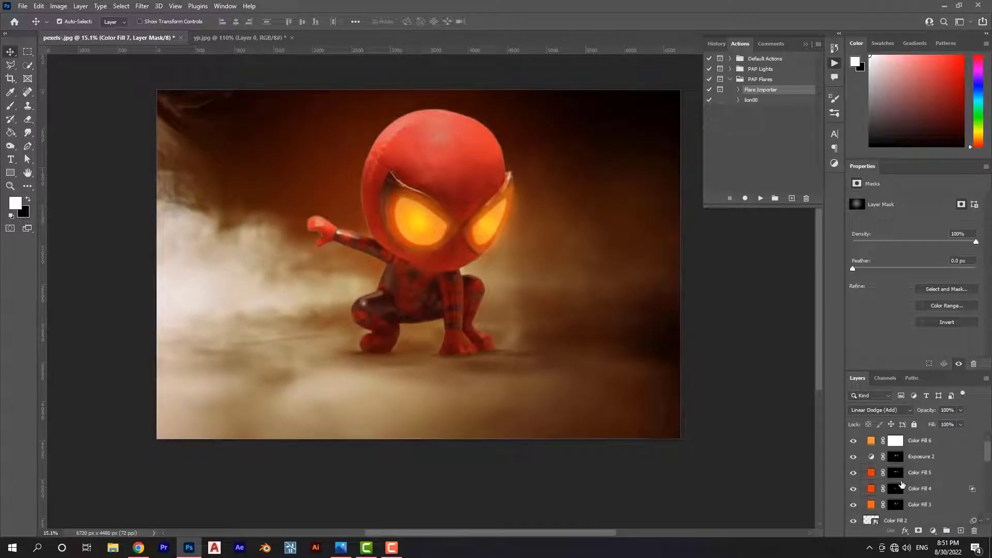
left_click(896, 472)
type("b")
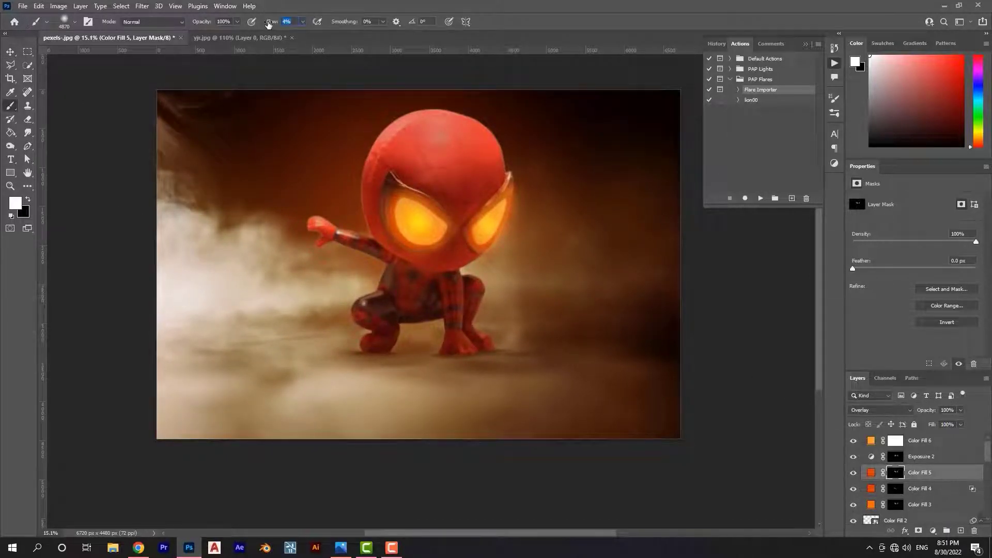
type("5")
scroll(409, 107, "up", 5)
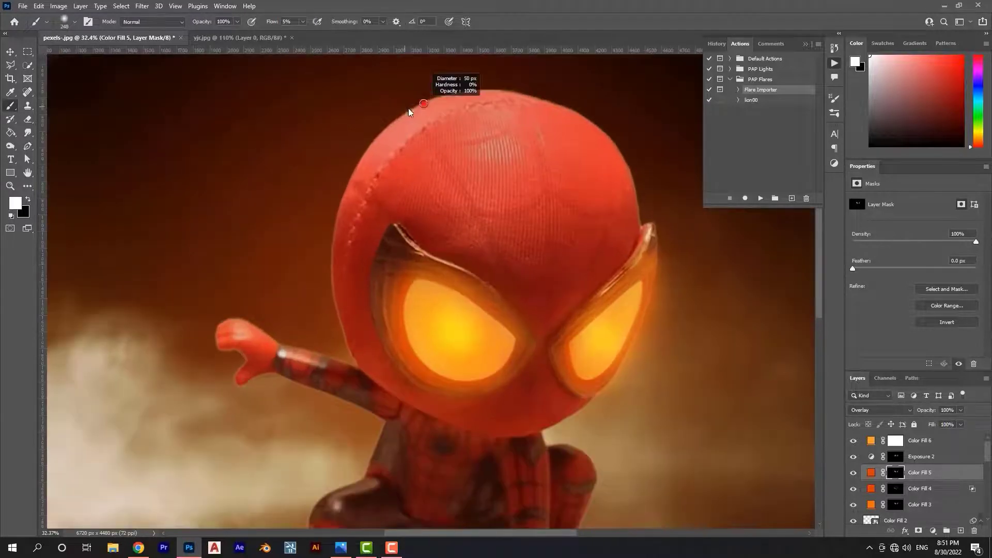
left_click_drag(408, 111, 411, 113)
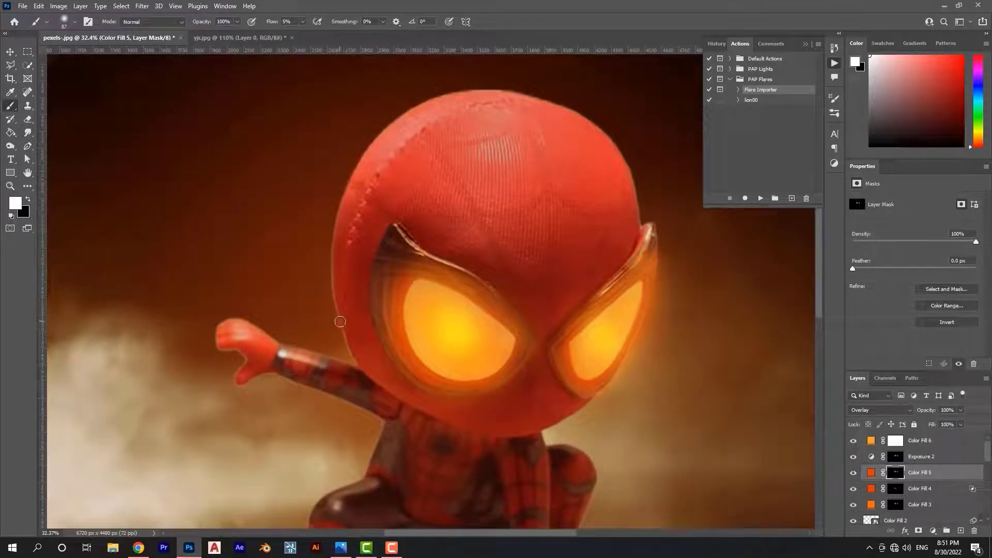
key("bracketright")
key("bracketright")
key("bracketright")
key("bracketright")
key("bracketright")
key("bracketright")
Paint white on the Exposure 2 mask to brighten the head's upper-left edge
left_click(905, 461)
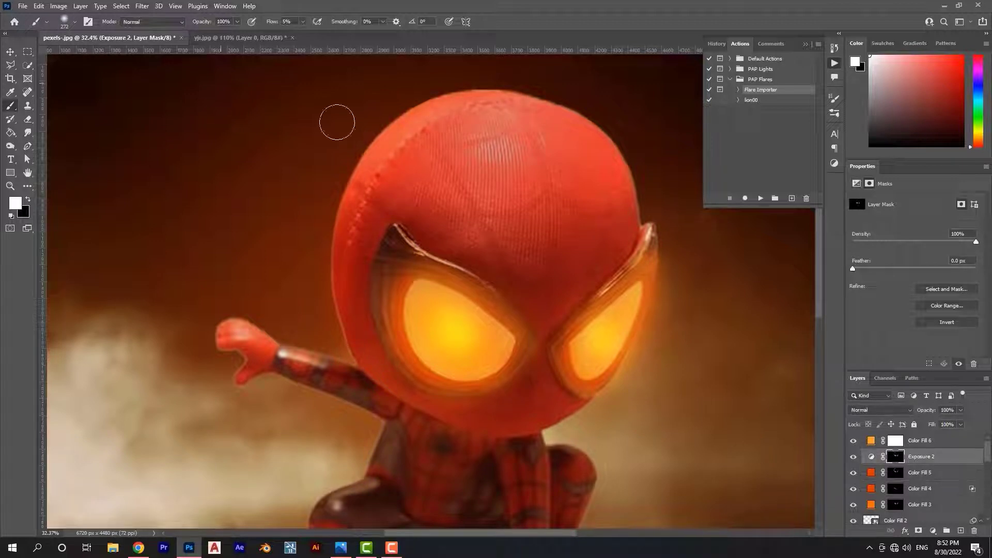
left_click_drag(465, 92, 455, 93)
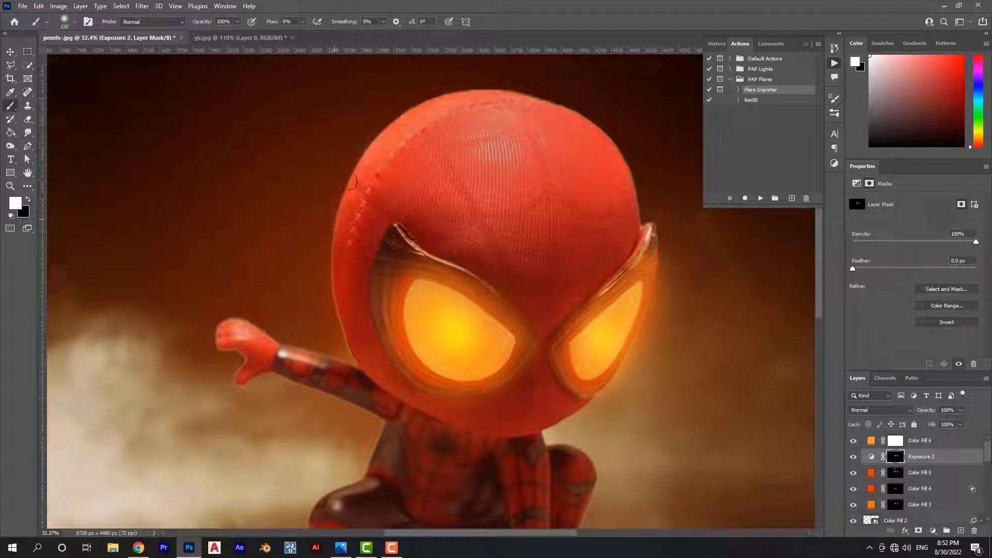
left_click_drag(352, 182, 394, 127)
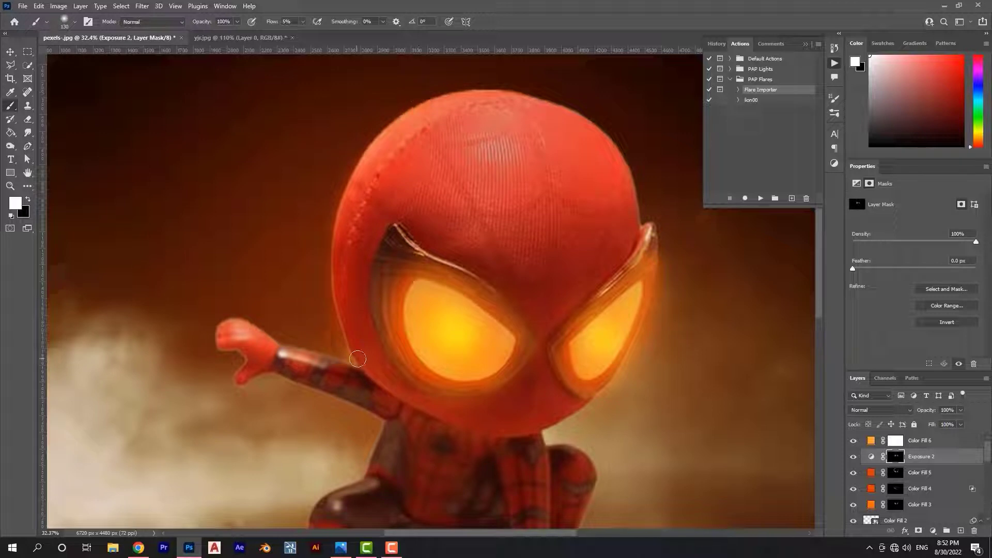
left_click_drag(483, 91, 514, 90)
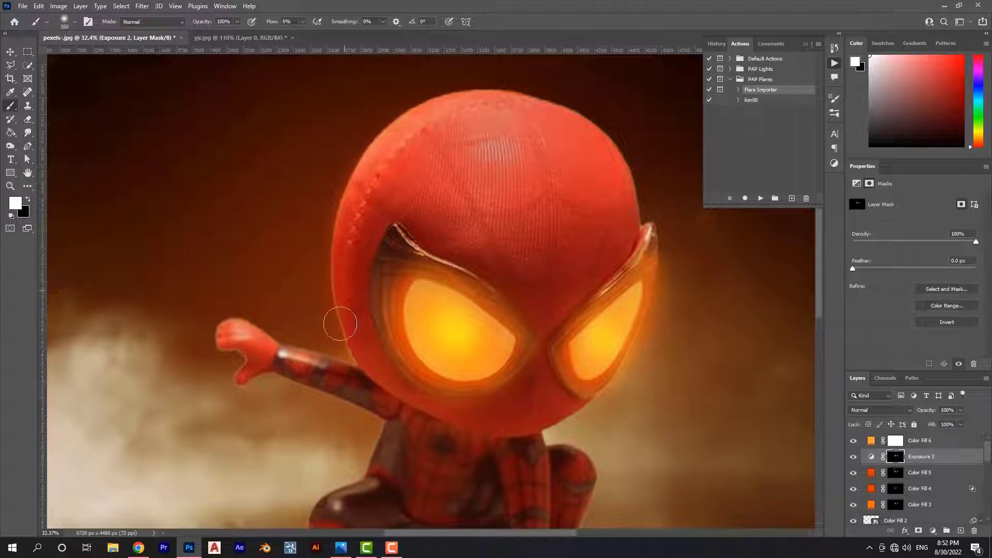
left_click_drag(340, 324, 289, 324)
key("alt+bracketleft")
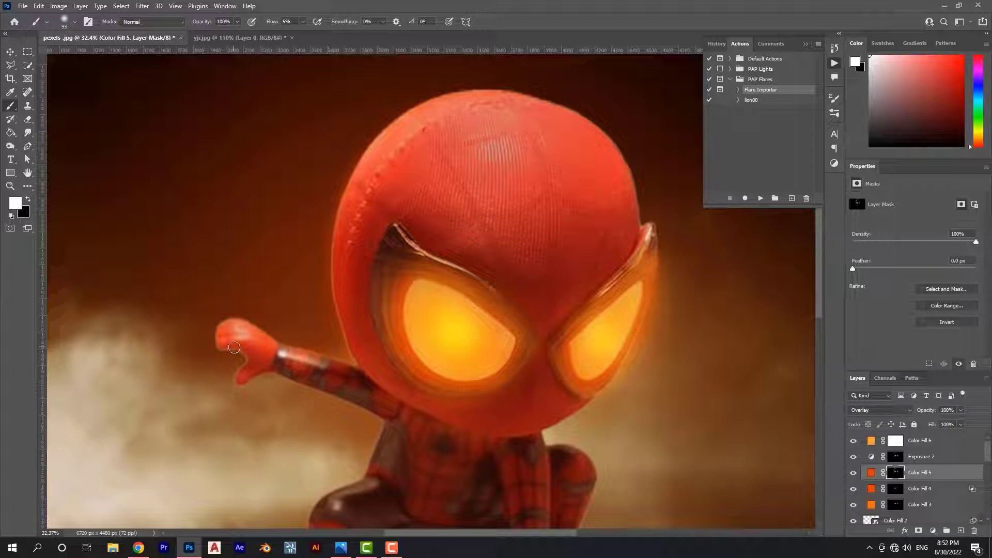
Brighten the crouching leg above the knee through the Exposure 2 mask
scroll(301, 296, "down", 3)
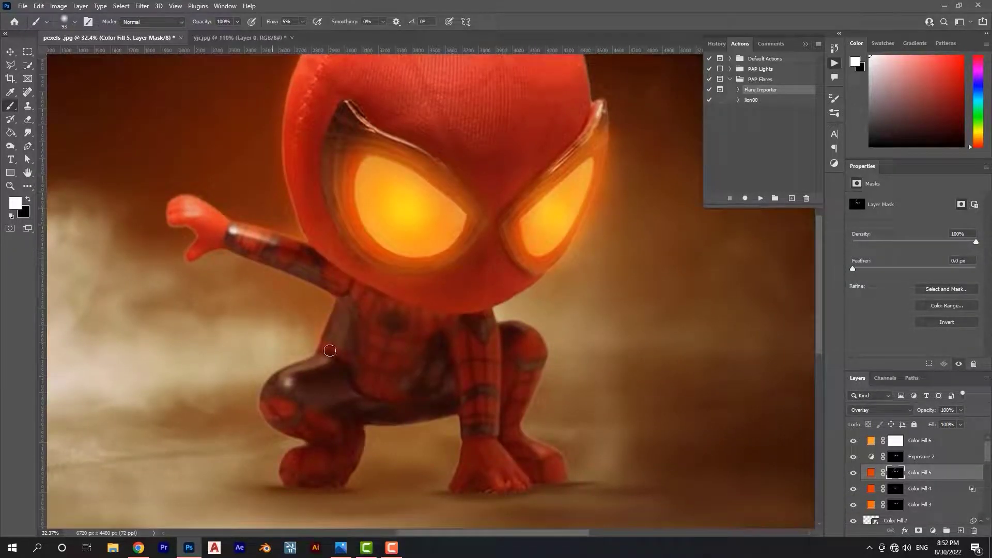
scroll(336, 322, "up", 2)
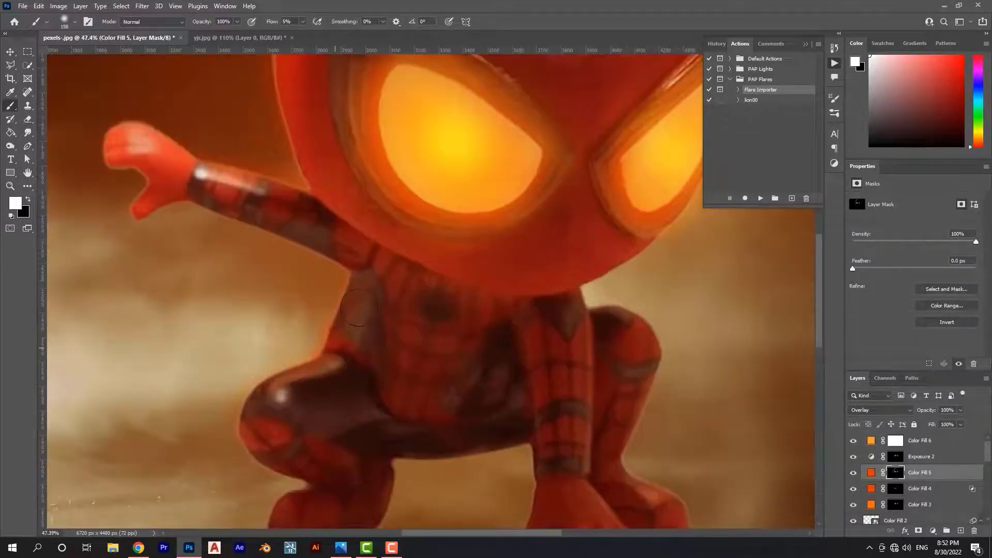
scroll(344, 245, "down", 2)
scroll(399, 250, "down", 1)
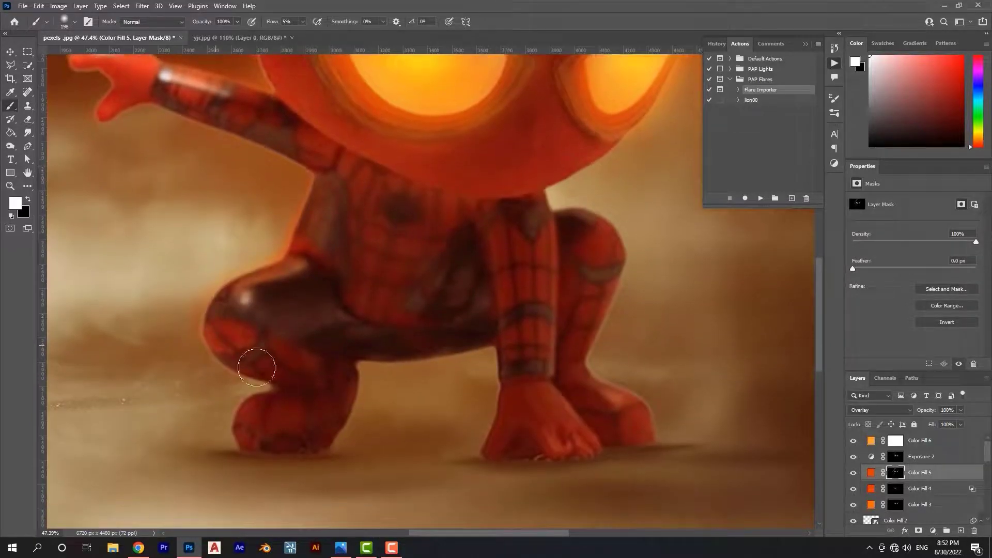
left_click(895, 456)
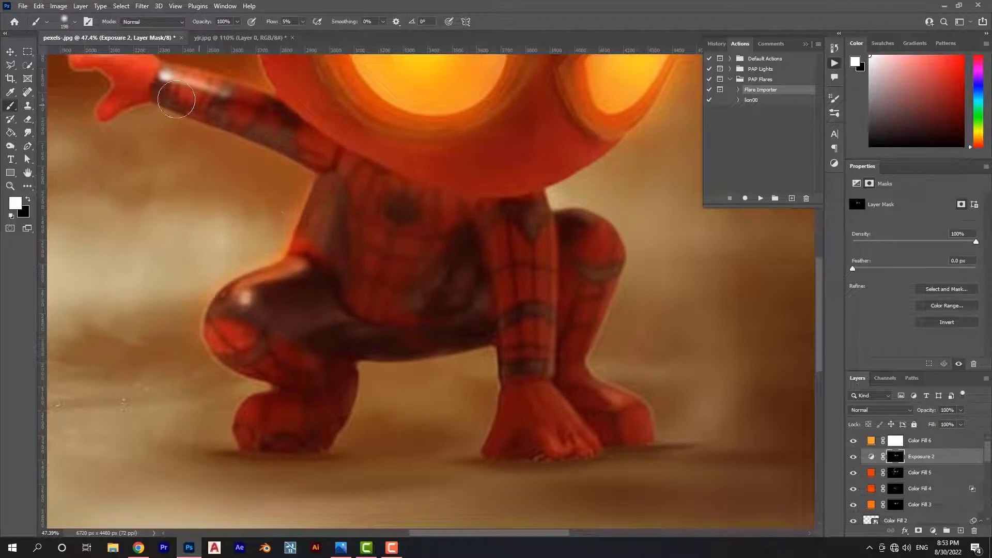
left_click_drag(233, 294, 317, 242)
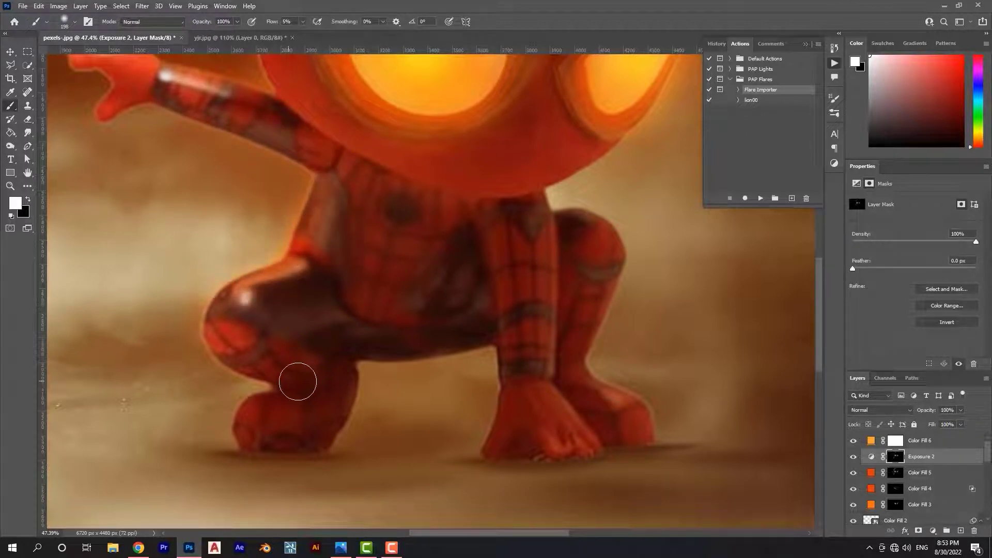
Paint black at higher flow on the Color Fill 5 mask to trim the rim light, then return to white
left_click(896, 472)
left_click(29, 201)
left_click_drag(273, 26, 278, 26)
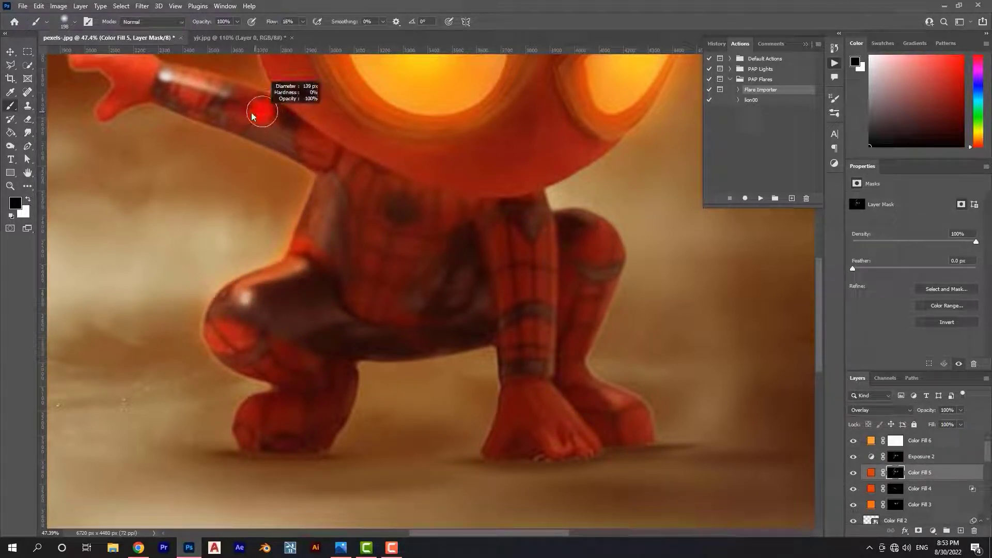
left_click(28, 202)
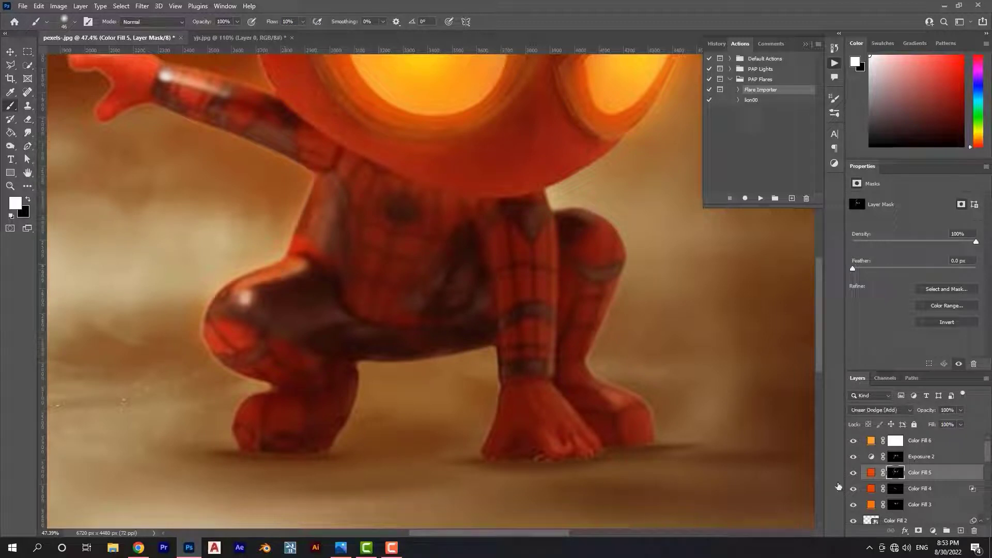
left_click(919, 505)
Paint orange rim glow along the figure's left edge and the knee's contour
left_click_drag(318, 173, 215, 308)
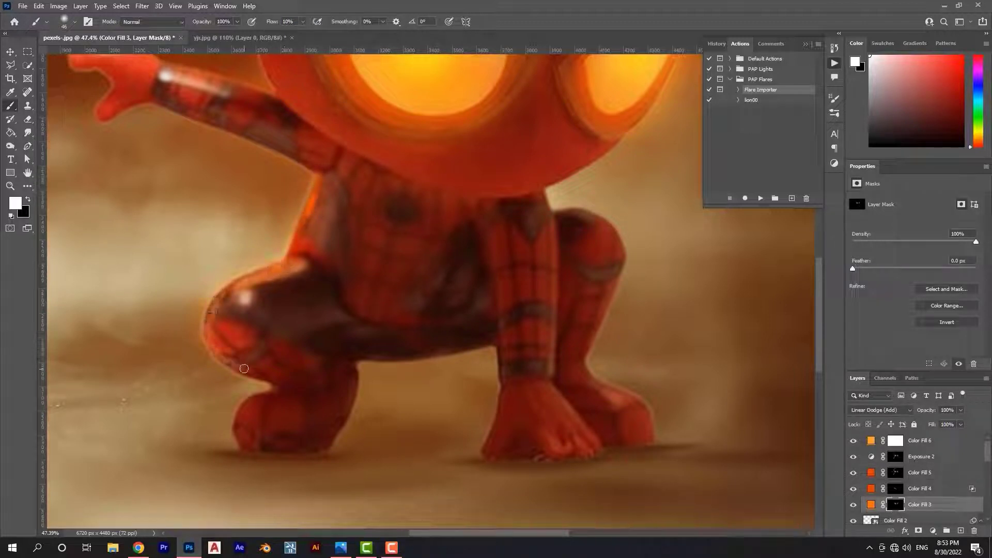
left_click_drag(243, 368, 248, 275)
left_click_drag(248, 383, 277, 383)
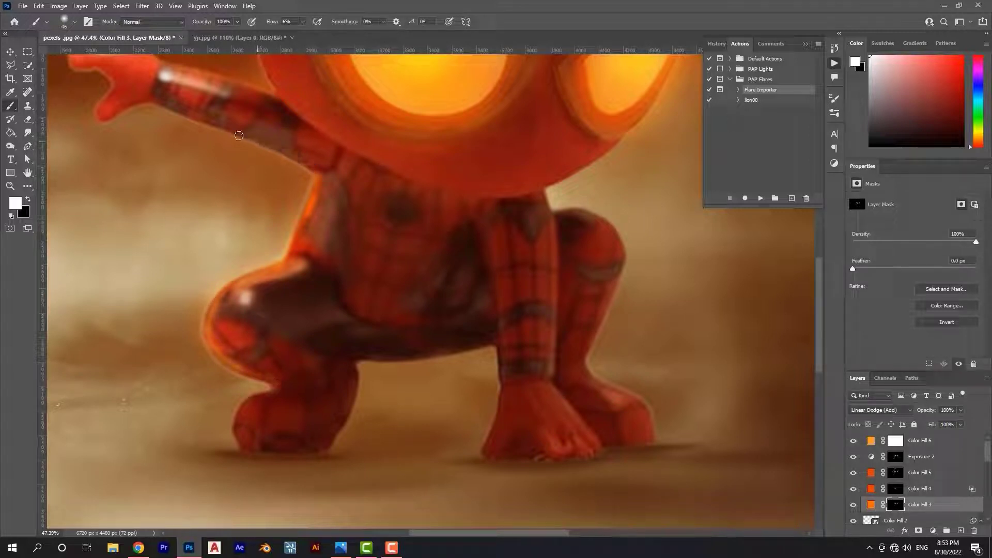
Switch to black with a smaller, higher-flow brush and frame the knee's outer edge
left_click(28, 202)
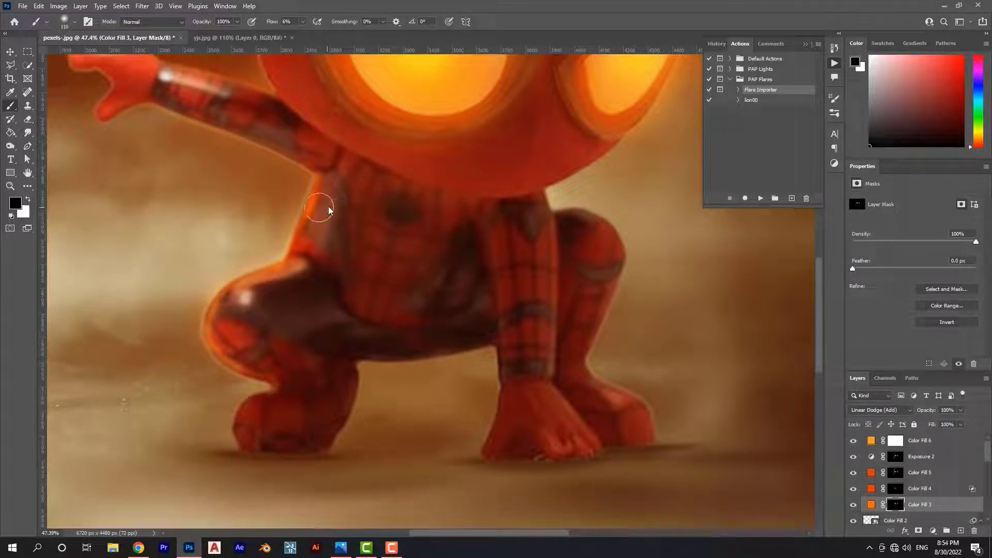
left_click_drag(272, 23, 275, 24)
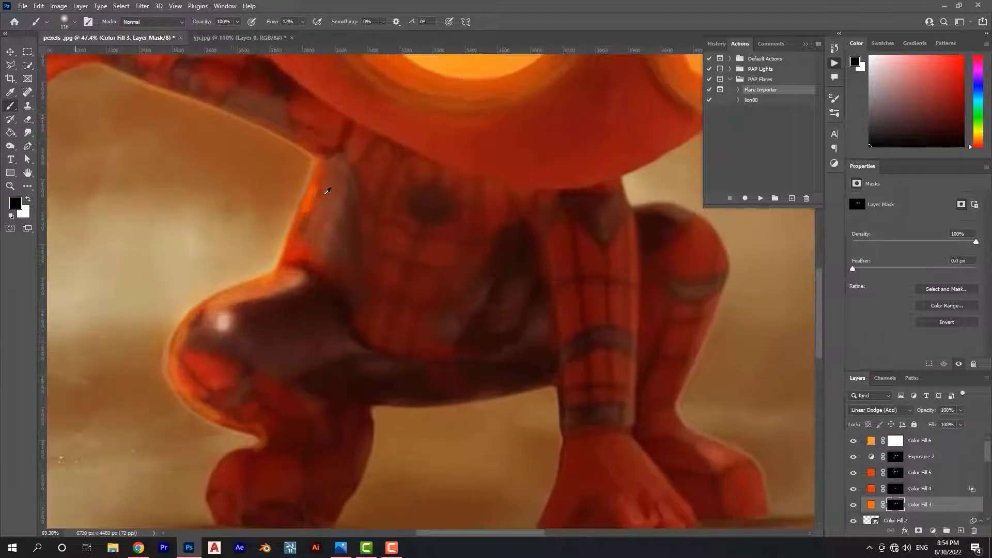
scroll(328, 194, "up", 3)
key("bracketleft")
key("bracketleft")
key("bracketleft")
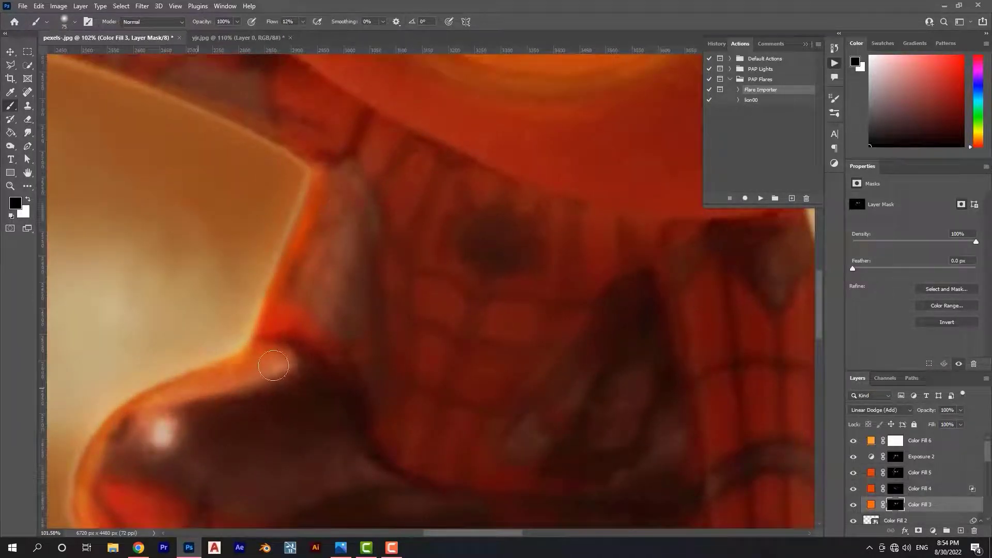
left_click_drag(273, 366, 410, 184)
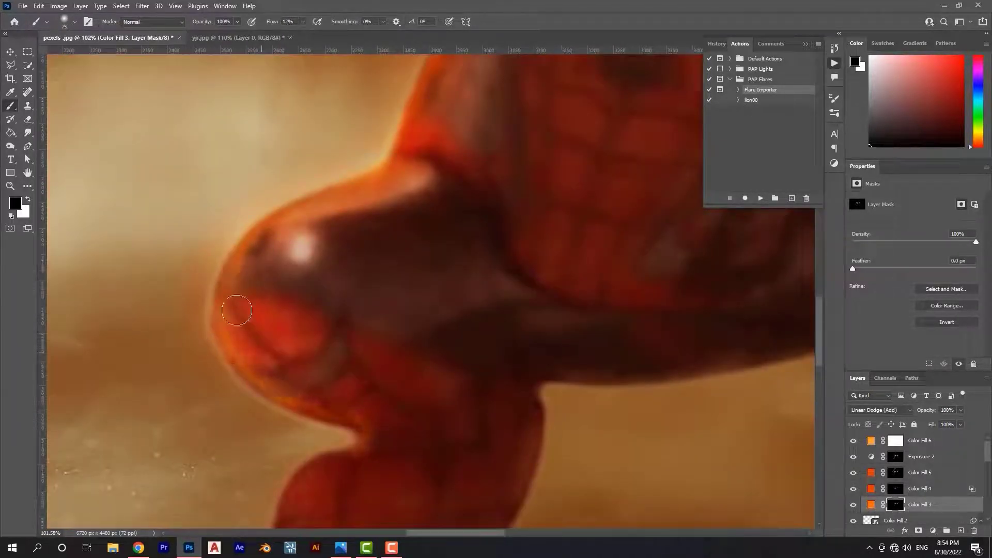
scroll(421, 173, "down", 2)
scroll(348, 239, "down", 3)
scroll(367, 265, "down", 2)
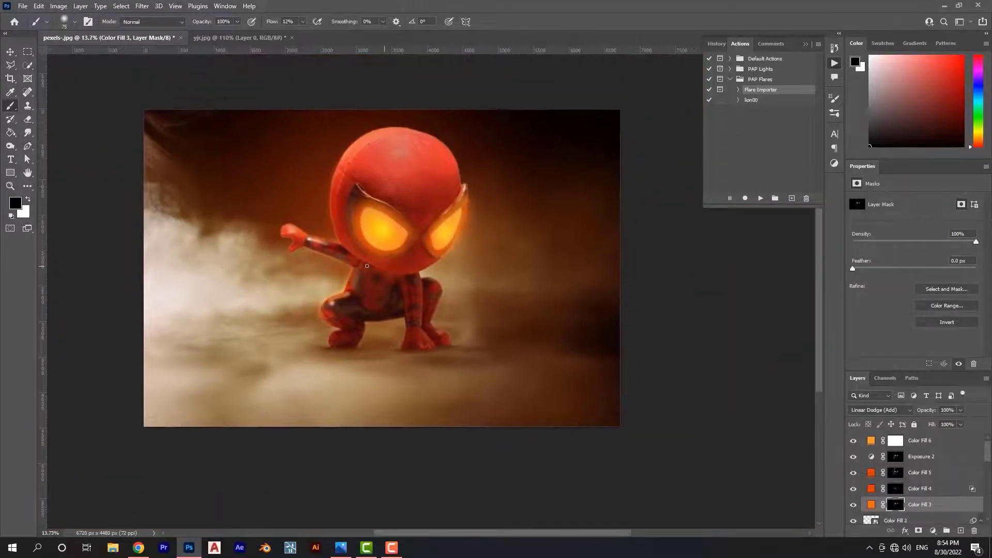
scroll(269, 230, "up", 5)
Paint white glow along the outstretched hand's edge and fingertip
key("x")
mouse_move(266, 165)
left_mouse_down()
mouse_move(256, 219)
mouse_move(297, 220)
mouse_move(317, 268)
left_mouse_up()
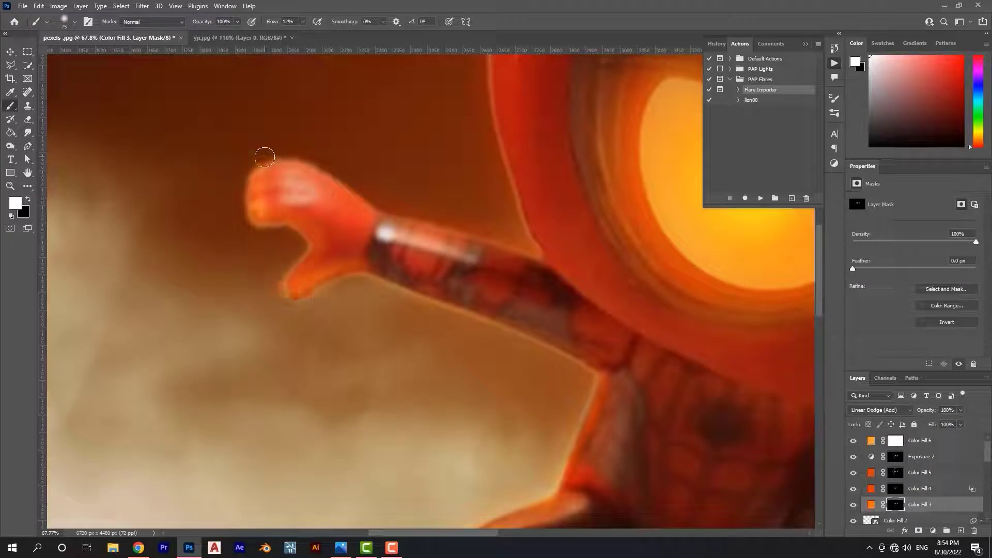
left_click_drag(270, 155, 285, 165)
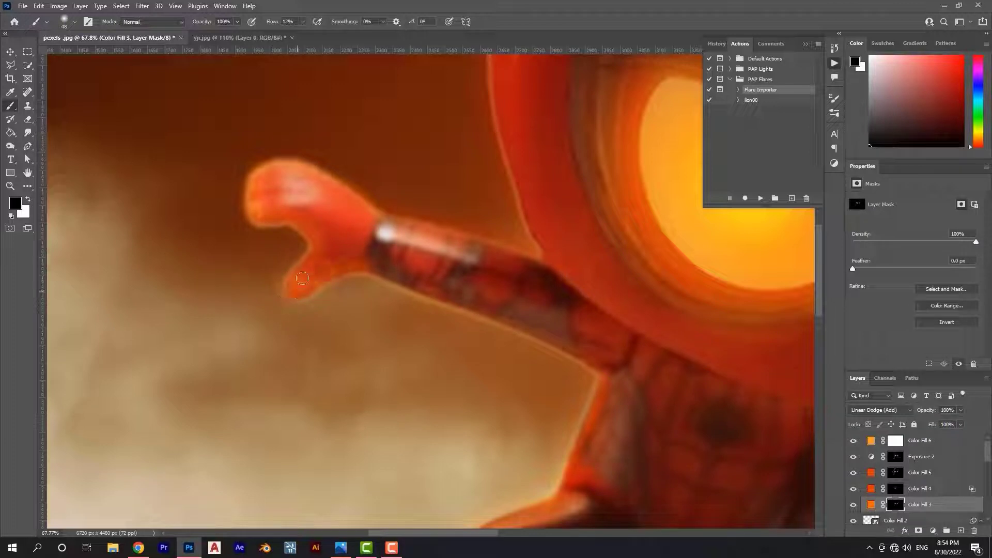
Glow the head's top and right edge, undoing the too-wide stroke, then target the Exposure 2 mask
key("ctrl+0")
scroll(367, 152, "up", 2)
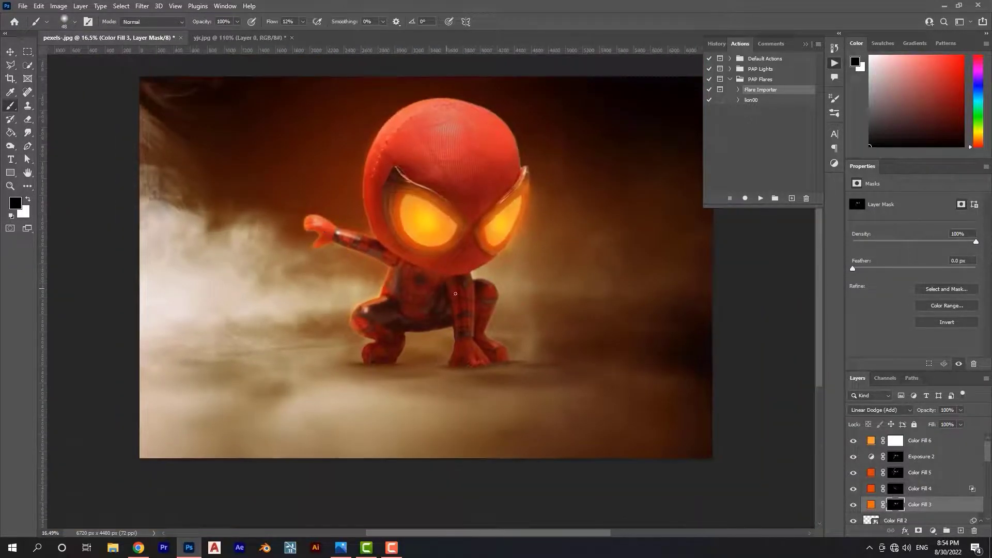
scroll(367, 152, "up", 5)
scroll(366, 151, "up", 2)
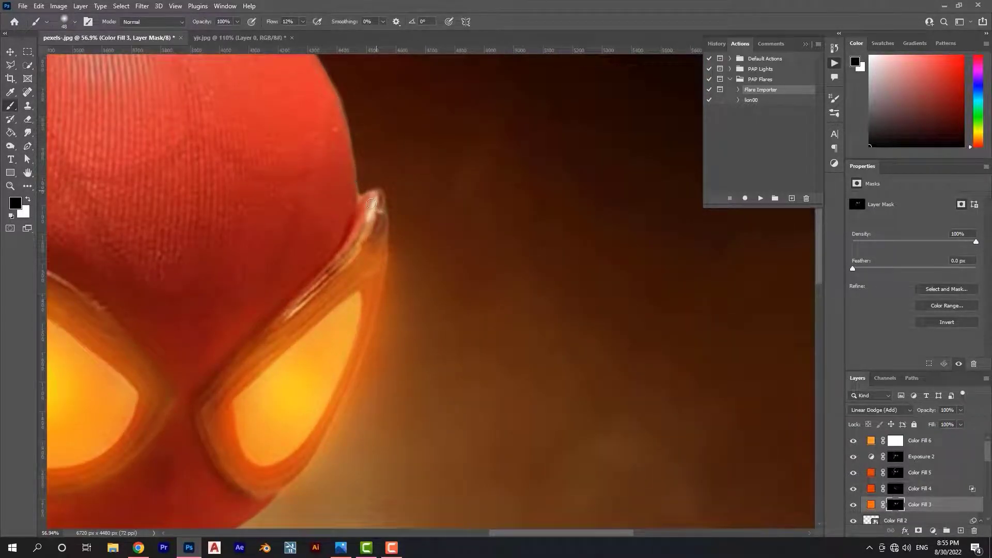
left_click_drag(313, 56, 411, 309)
left_click_drag(435, 365, 449, 423)
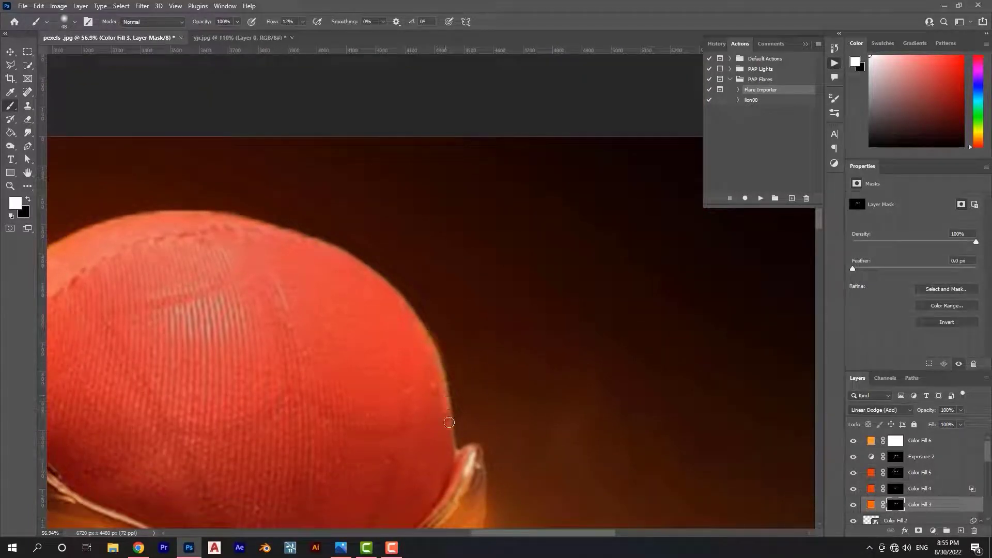
left_click_drag(420, 323, 212, 214)
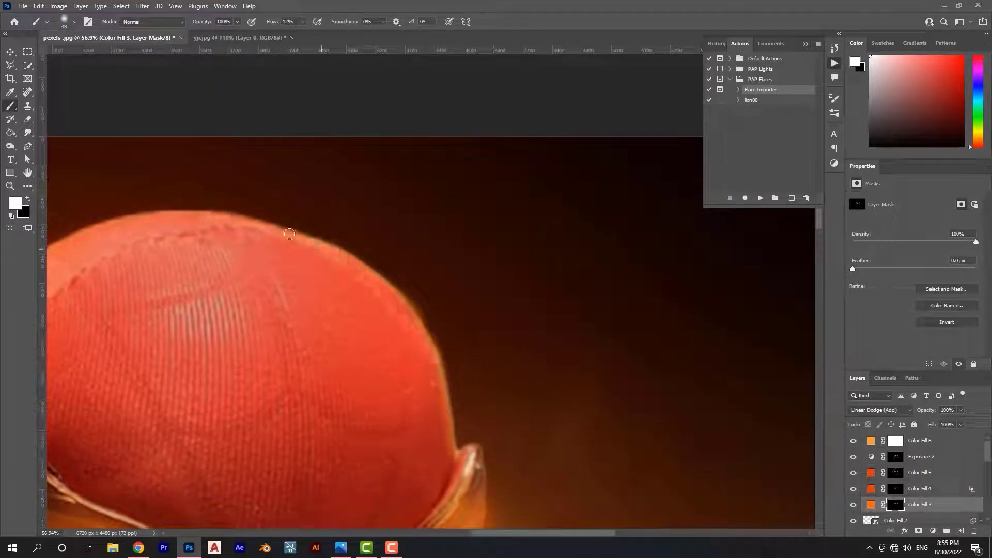
left_click_drag(327, 256, 133, 219)
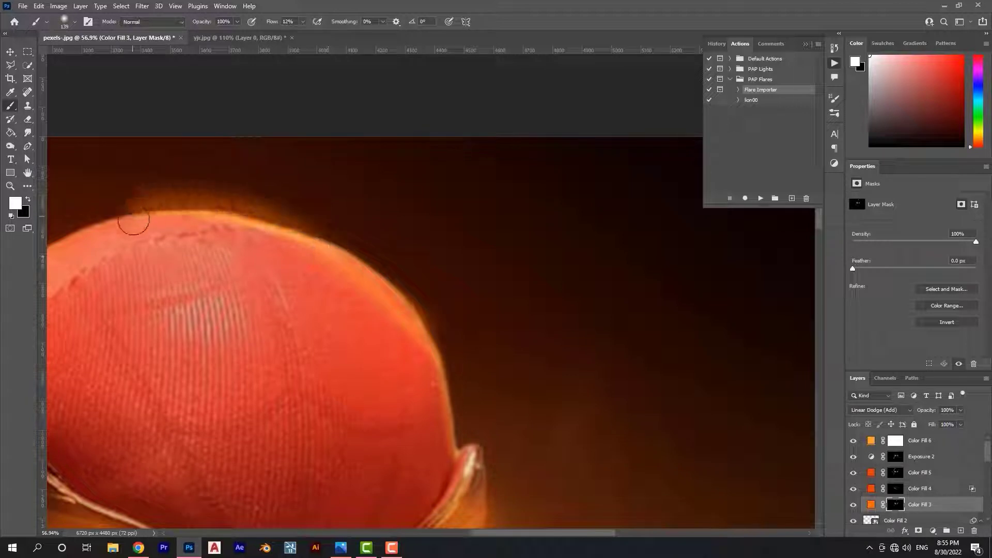
key("ctrl+z")
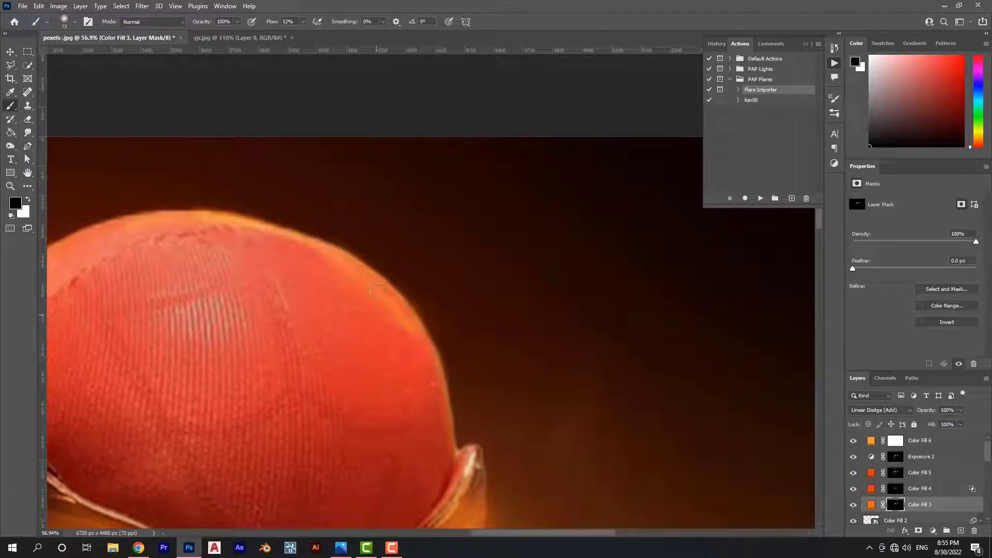
left_click(901, 458)
Brighten the head's top and right edge on the Exposure 2 mask
left_click_drag(459, 459, 136, 212)
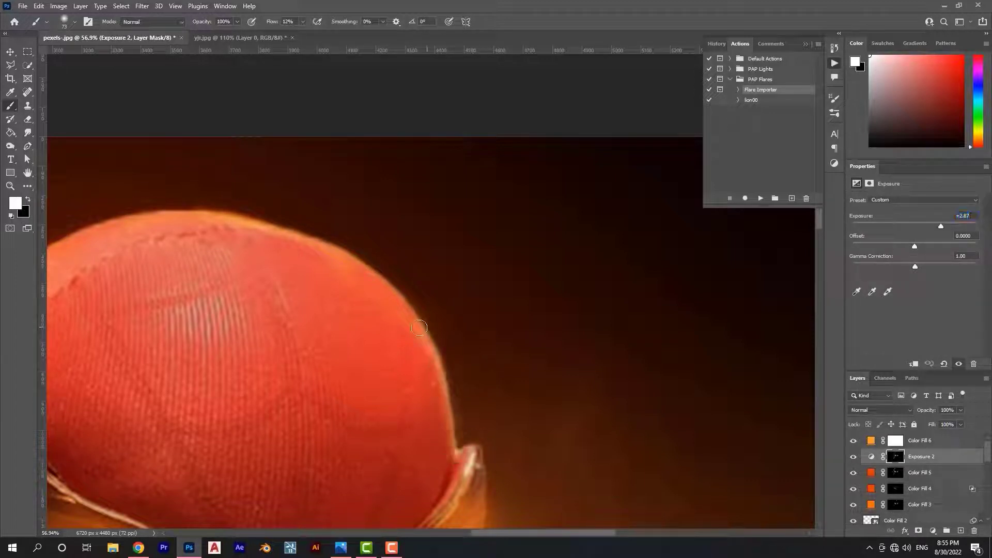
scroll(390, 275, "down", 3)
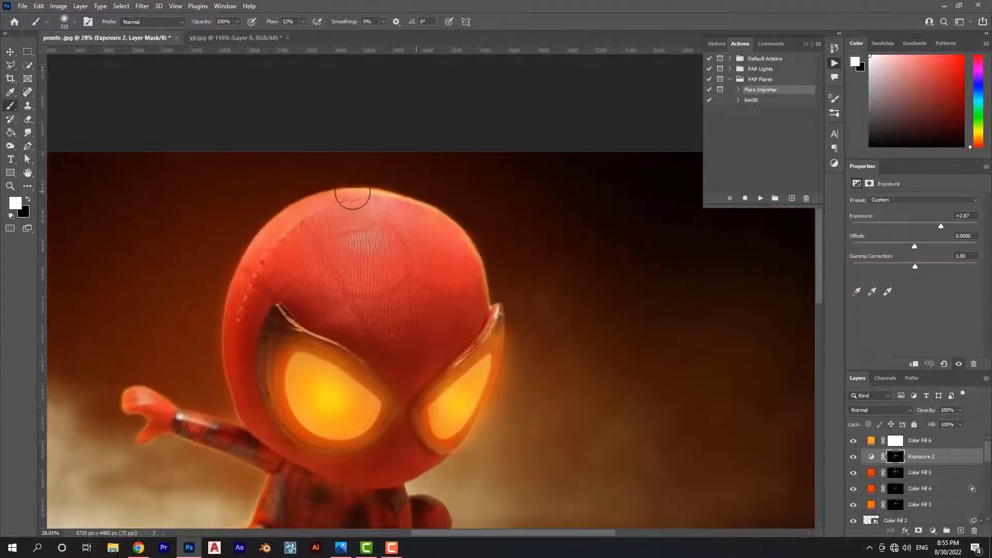
left_click_drag(473, 254, 496, 321)
scroll(465, 290, "down", 1)
On the Color Fill 3 mask, paint white glow from the head top to the eye edge
left_click(893, 506)
key("d")
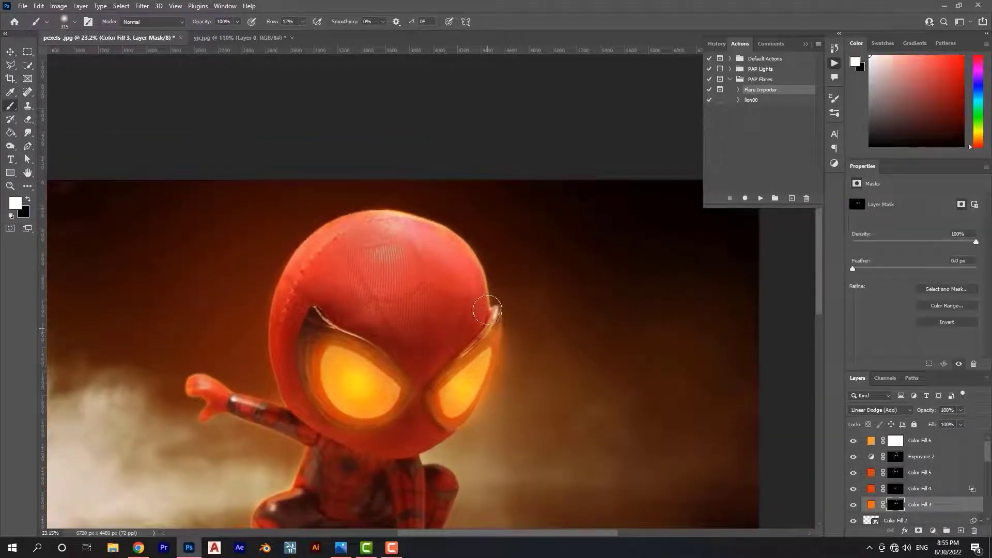
left_click_drag(479, 308, 488, 297)
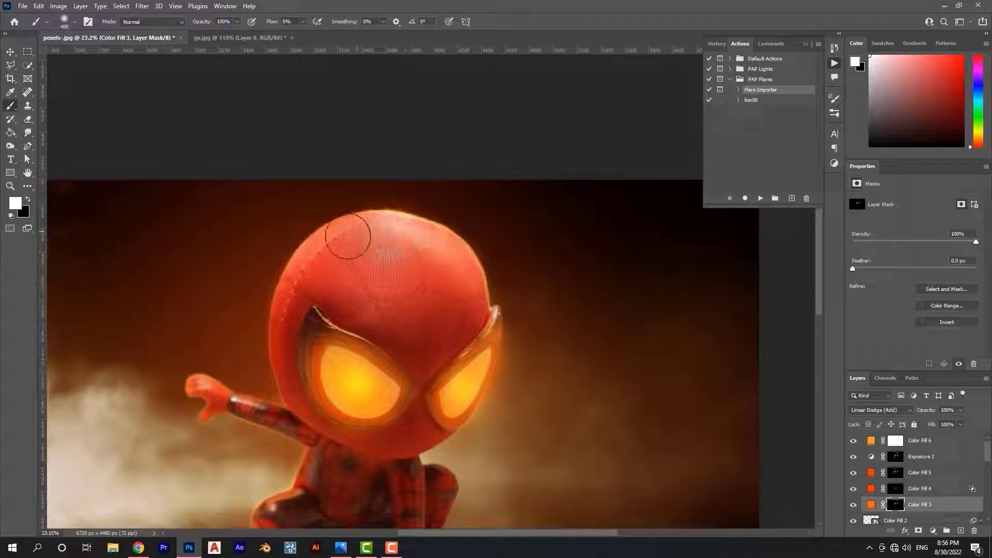
left_click_drag(348, 233, 488, 338)
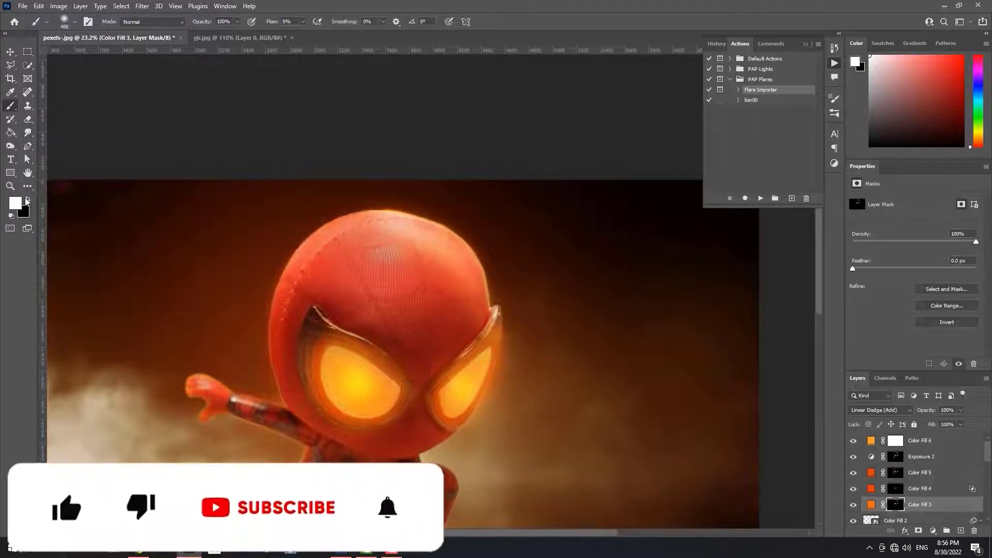
key("x")
On the Exposure 2 mask at 9% flow, brighten the right rim of the eye
left_click(897, 461)
scroll(516, 310, "up", 4)
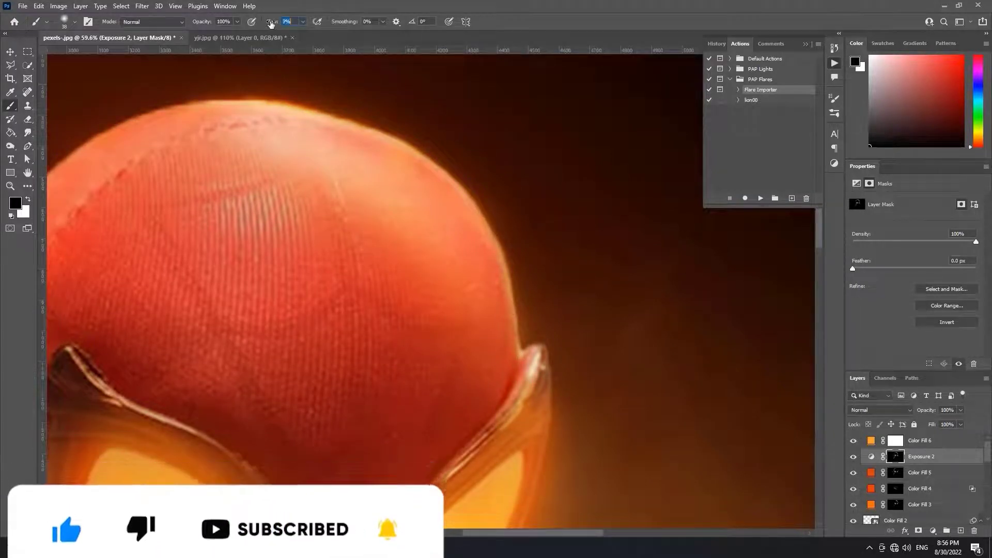
key("shift+0")
key("shift+9")
scroll(687, 425, "down", 3)
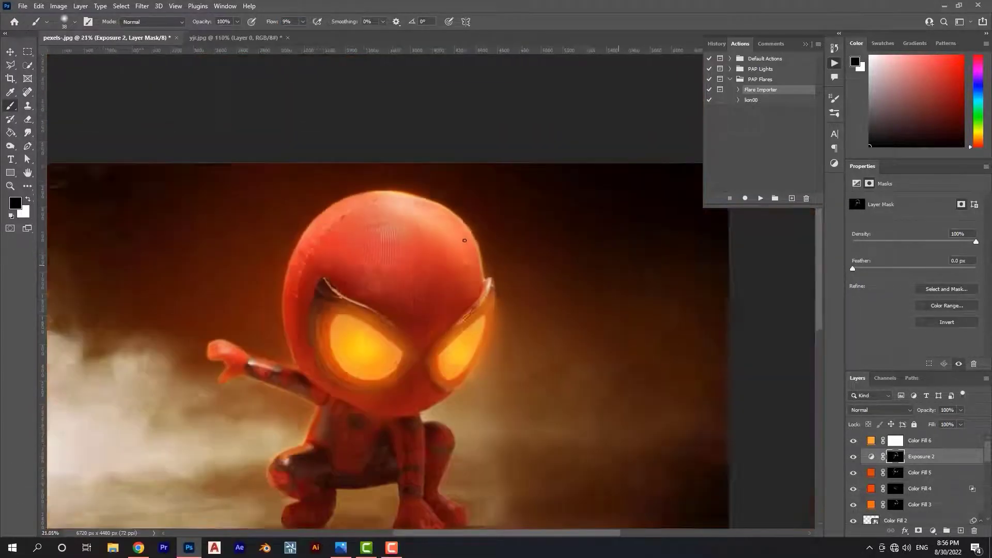
scroll(452, 275, "up", 4)
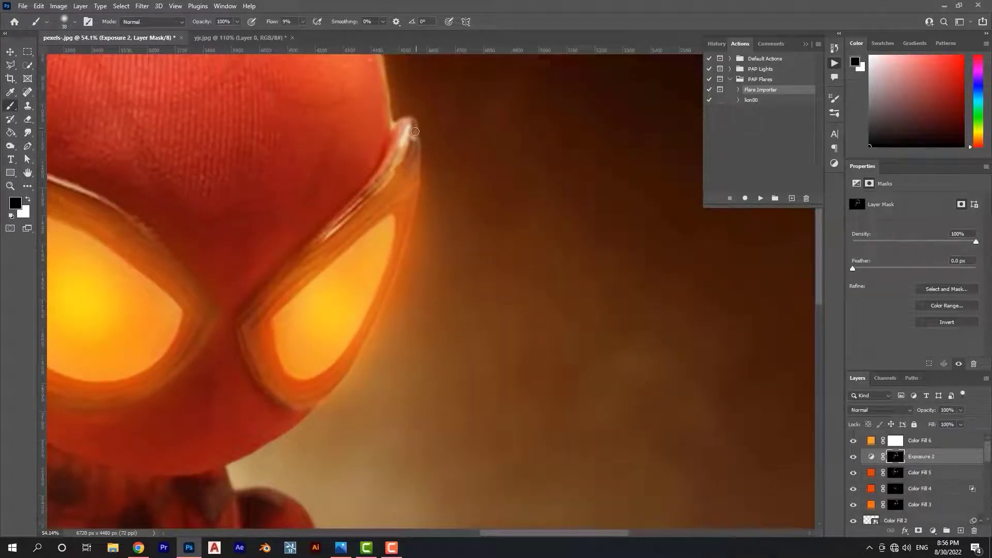
left_click(29, 201)
left_click_drag(381, 172, 382, 312)
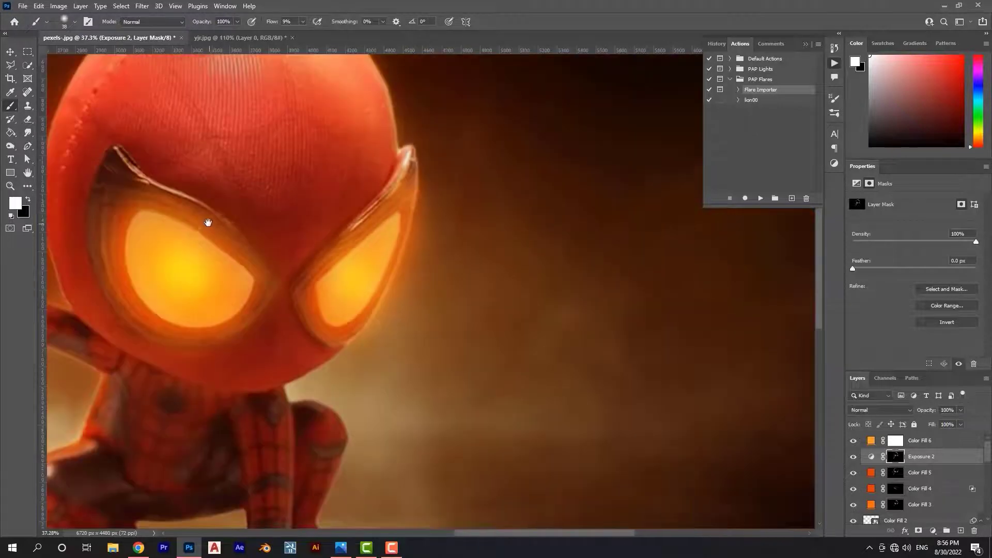
left_click_drag(394, 203, 310, 197)
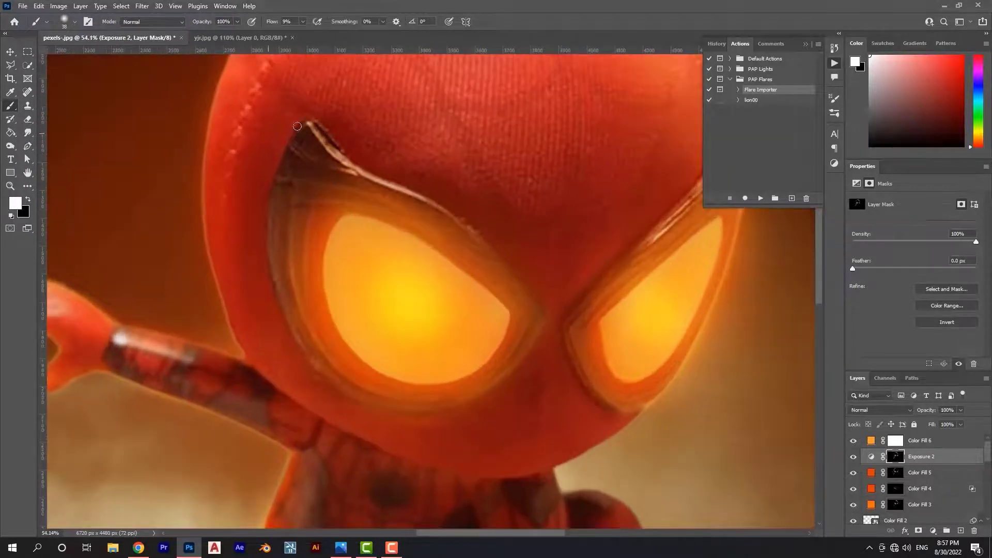
scroll(292, 336, "down", 3)
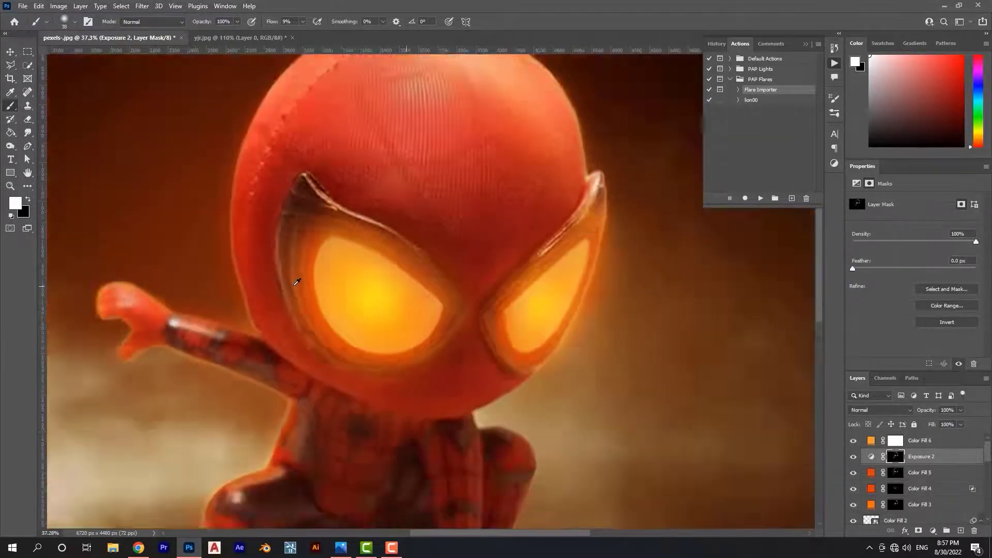
scroll(343, 418, "up", 5)
Paint rim glow along the leg gap's top and right edges on both masks
left_click(895, 504)
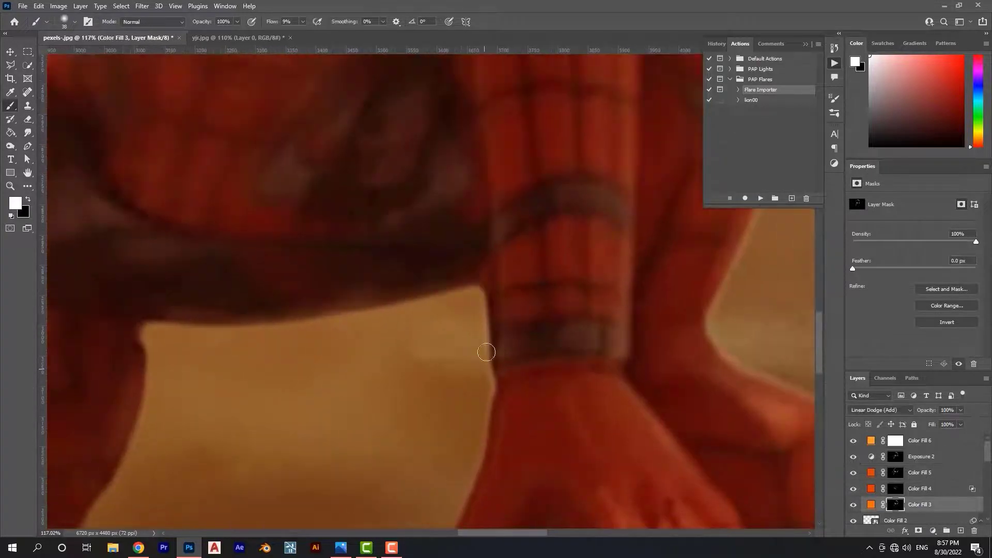
left_click_drag(468, 285, 133, 324)
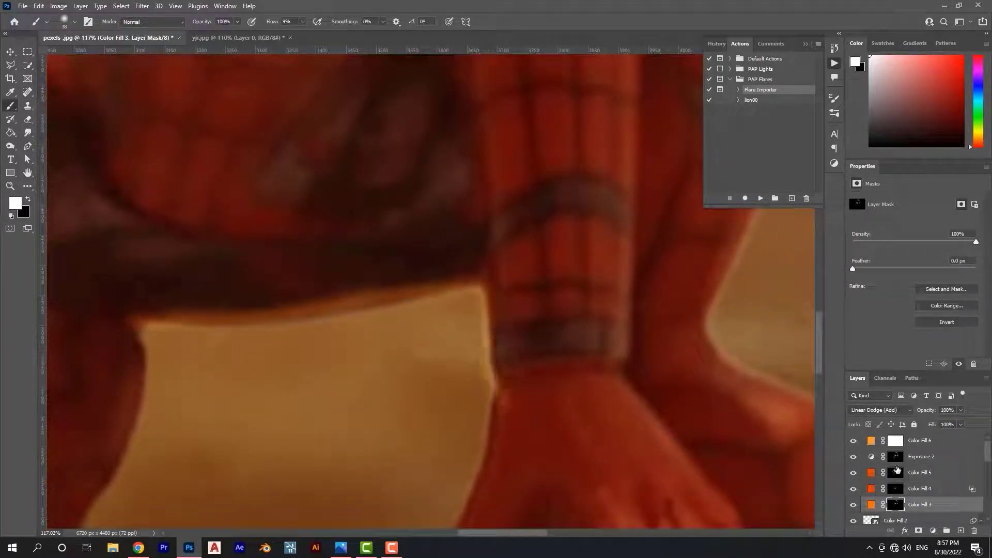
left_click(896, 456)
left_click_drag(465, 288, 135, 334)
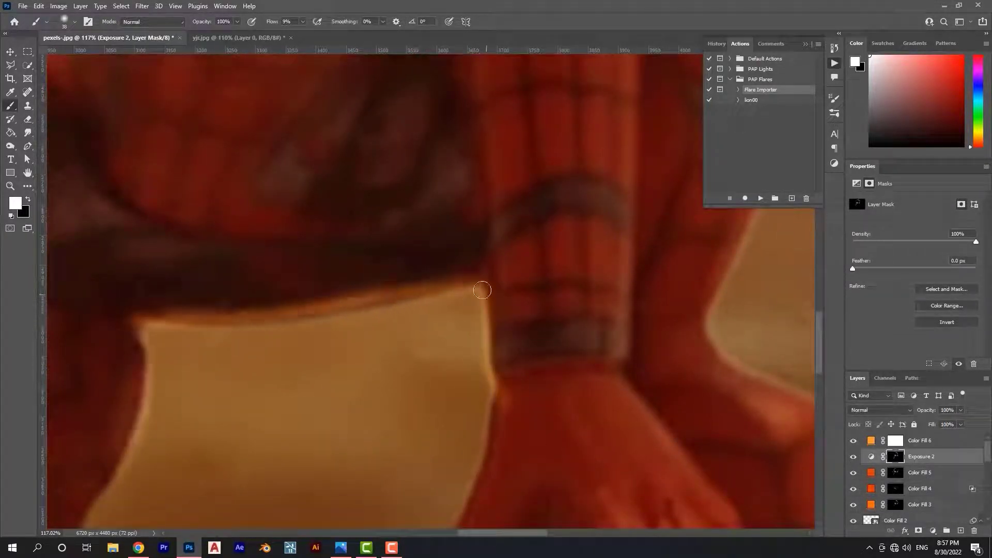
left_click_drag(483, 287, 491, 454)
left_click(895, 501)
key("x")
At 11% flow, repaint orange glow around the leg gap's edges, undoing overly wide strokes
left_click_drag(273, 22, 282, 72)
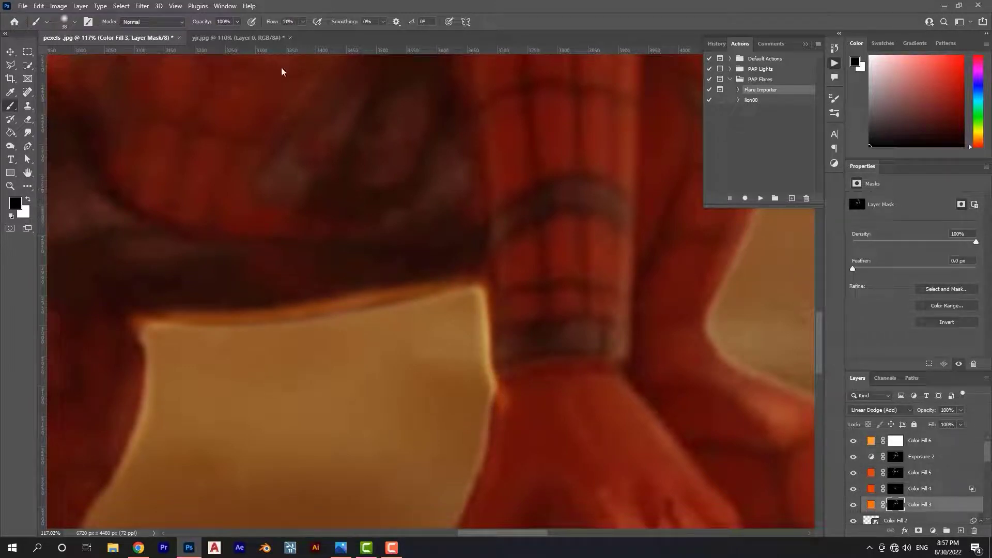
left_click_drag(311, 305, 369, 291)
key("x")
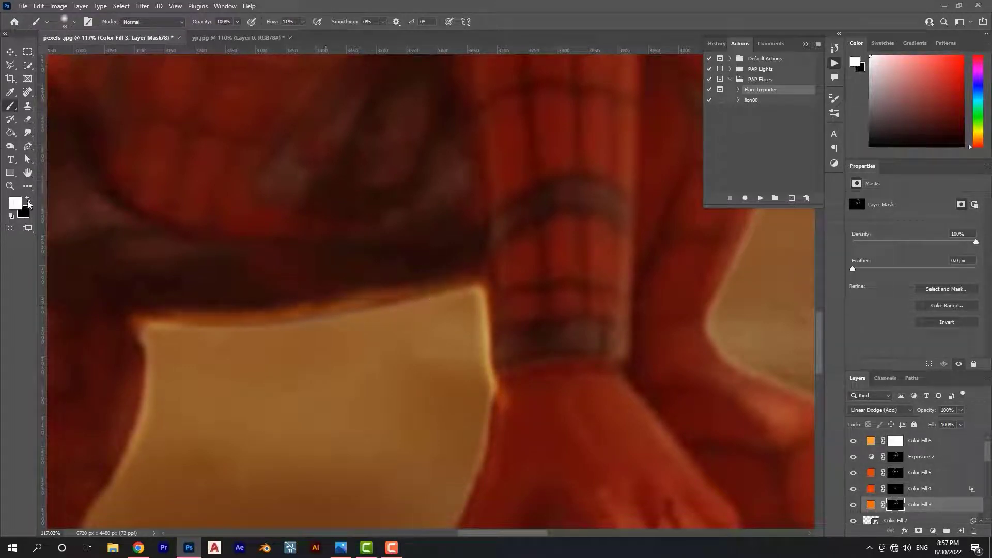
left_click_drag(156, 324, 447, 323)
key("ctrl+z")
left_click_drag(463, 277, 142, 315)
key("ctrl+z")
mouse_move(491, 319)
left_mouse_down()
mouse_move(476, 487)
mouse_move(445, 284)
mouse_move(150, 320)
mouse_move(119, 468)
mouse_move(86, 523)
left_mouse_up()
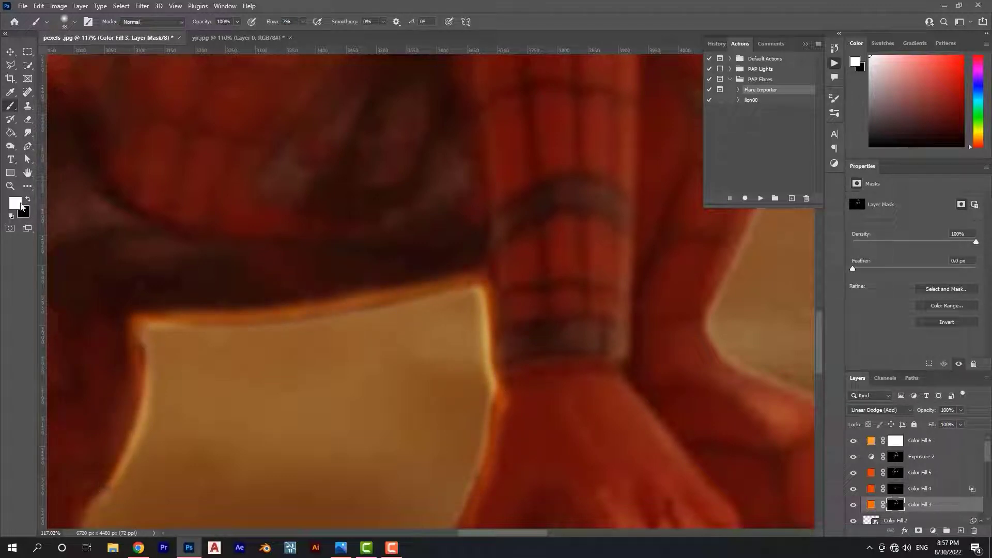
Enlarge the brush to size 88 and reposition the whole image in view
right_click(472, 281, "alt")
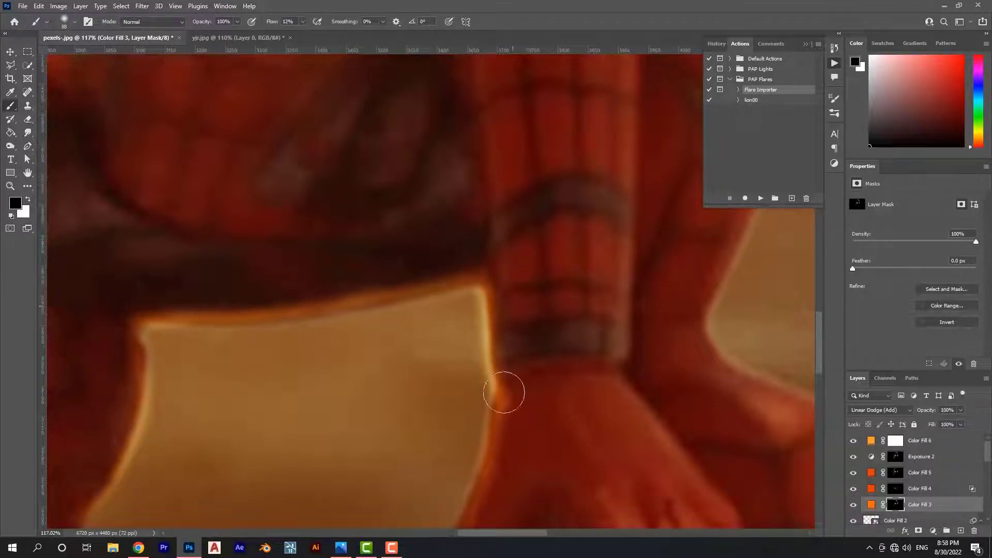
scroll(433, 283, "down", 5)
scroll(433, 283, "down", 3)
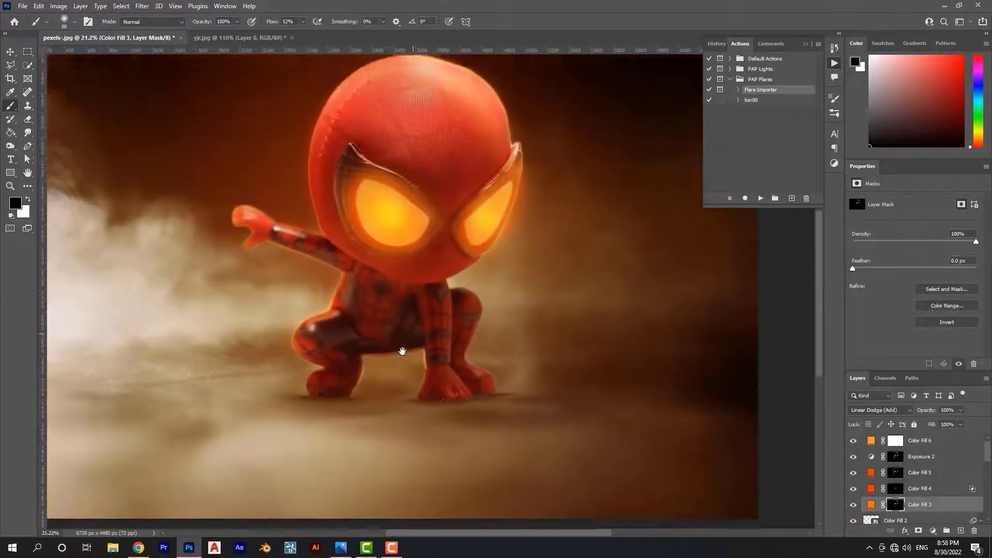
scroll(433, 283, "down", 2)
left_click_drag(433, 283, 432, 294)
Open BrainFog.jpg from the smoke images folder on the Desktop
left_click(805, 44)
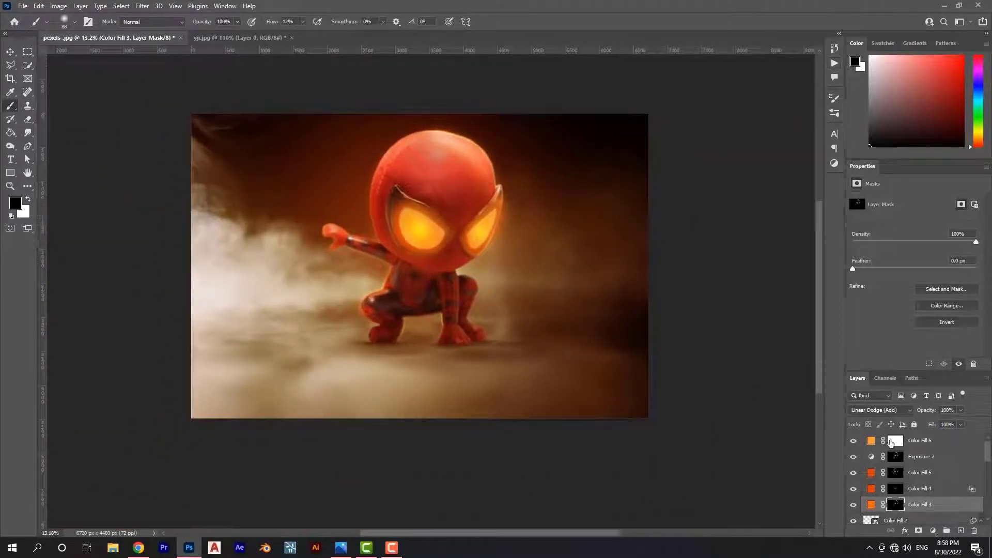
left_click(891, 443)
left_click(23, 6)
left_click(28, 27)
left_click(226, 247)
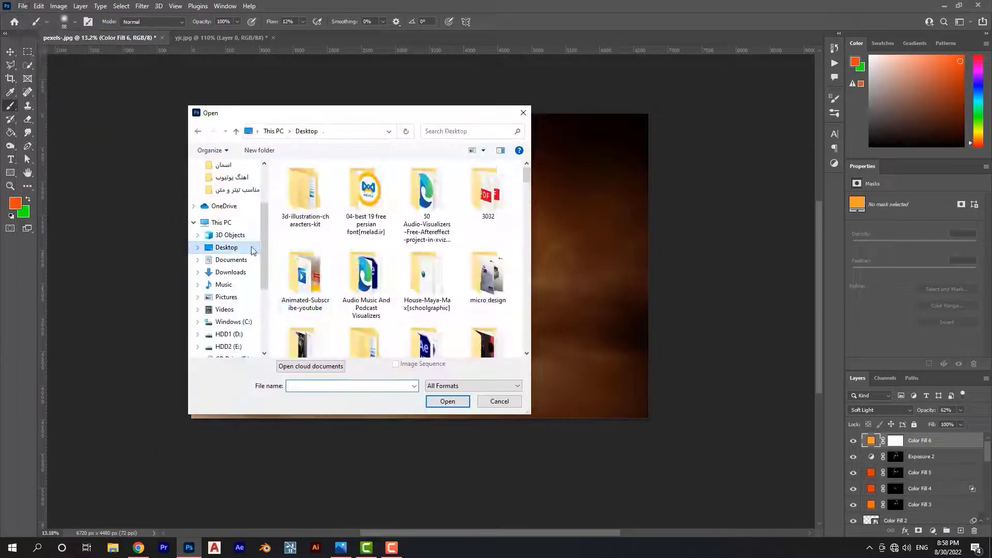
scroll(341, 258, "down", 3)
double_click(421, 331)
double_click(297, 256)
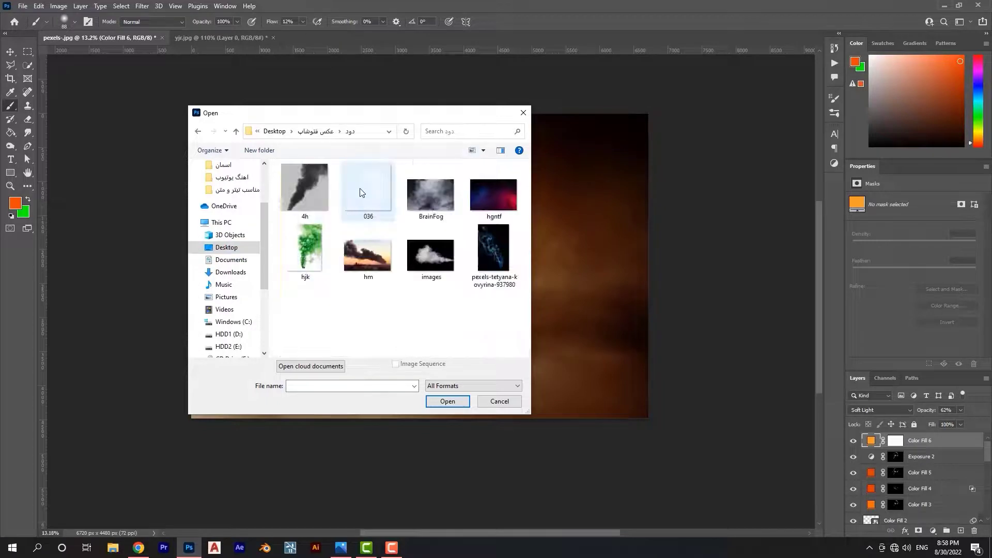
left_click(427, 196)
double_click(427, 195)
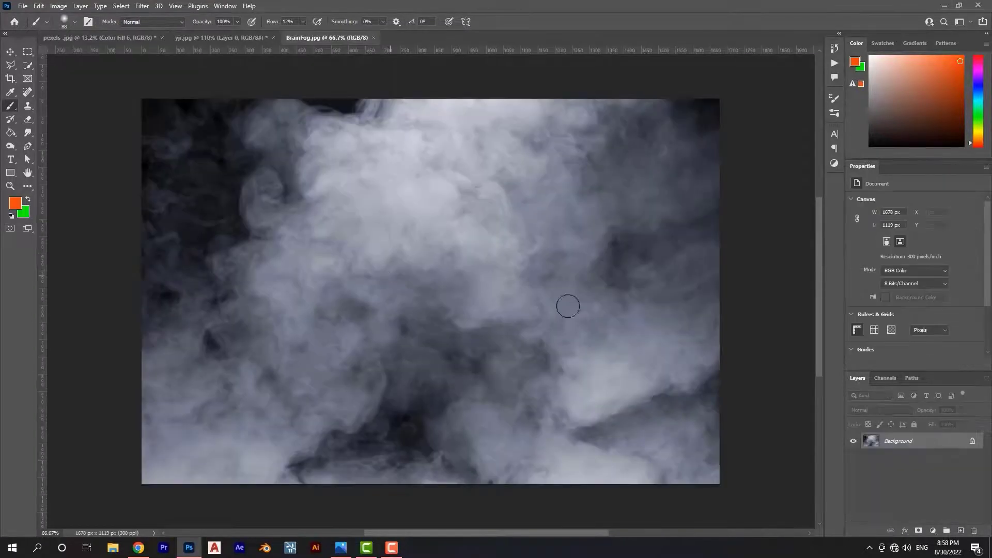
Unlock the smoke image's background and drag it into the Spider-Man document
left_click(972, 441)
key("v")
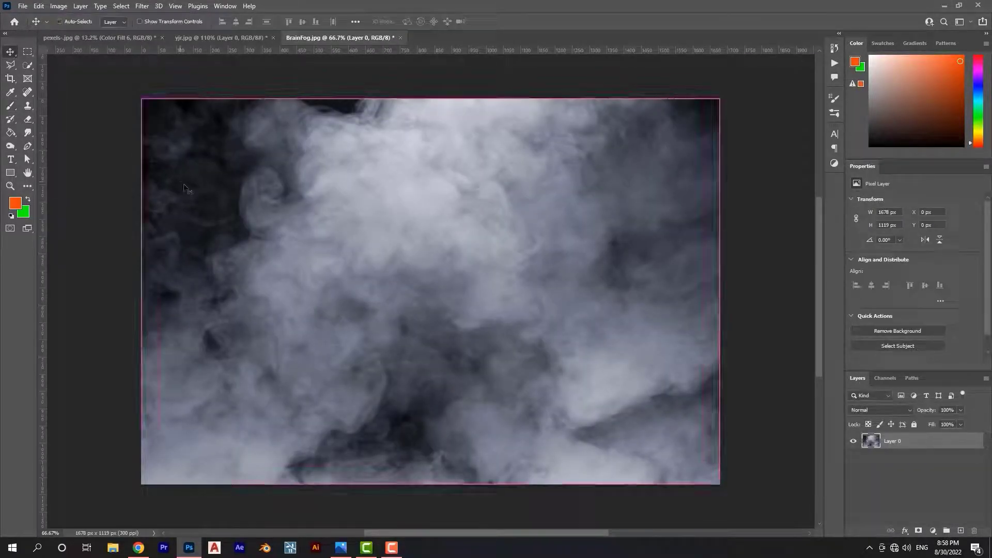
mouse_move(189, 204)
left_mouse_down()
mouse_move(309, 263)
mouse_move(385, 320)
left_mouse_up()
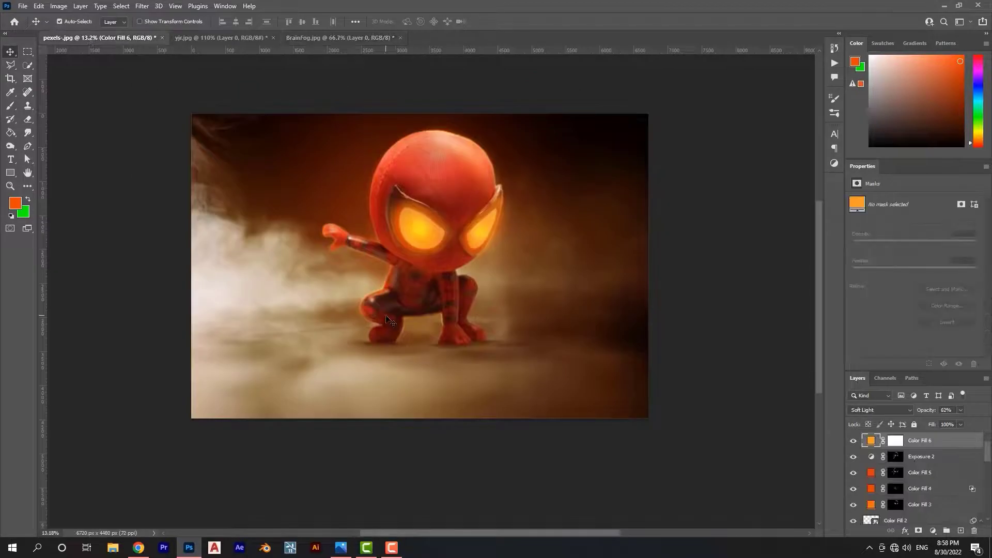
key("ctrl+s")
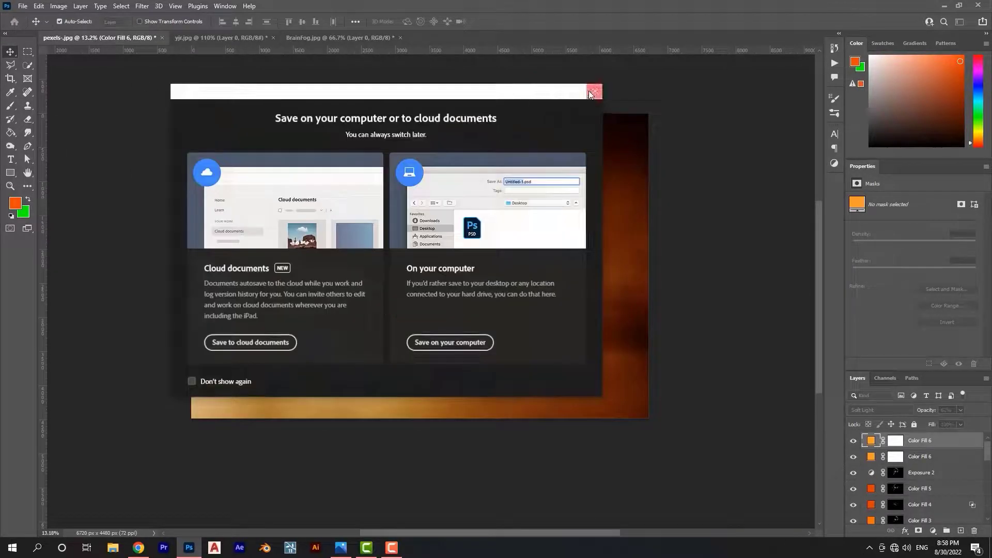
left_click(595, 91)
left_click(339, 38)
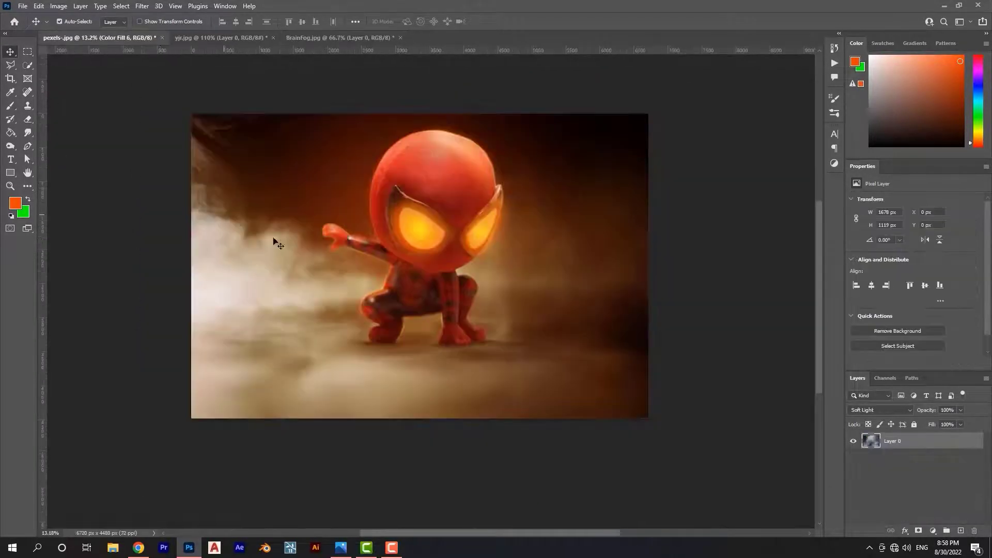
left_click_drag(362, 233, 370, 262)
Convert Layer 2 to a Smart Object and scale it across the lower scene
right_click(892, 441)
left_click(847, 226)
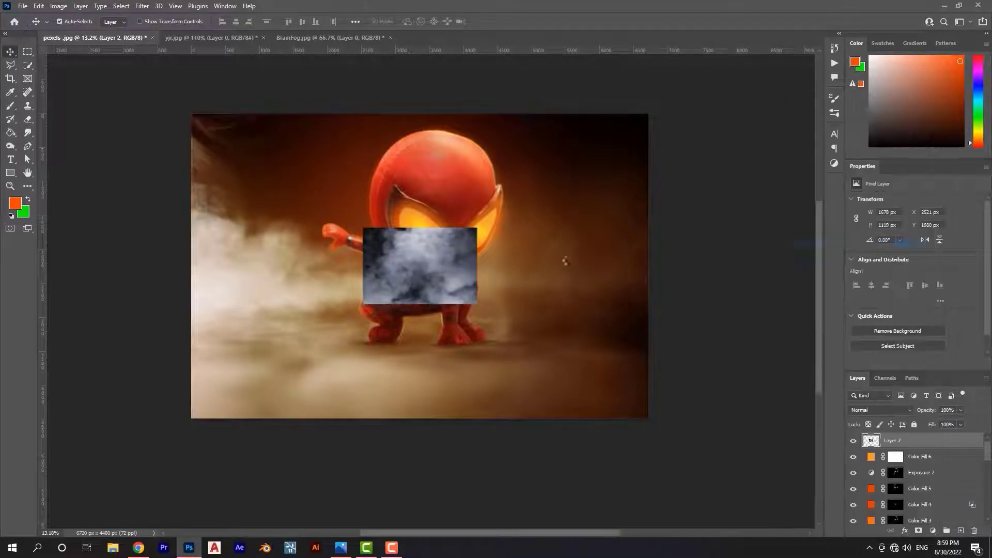
key("ctrl+t")
left_click_drag(476, 229, 653, 99)
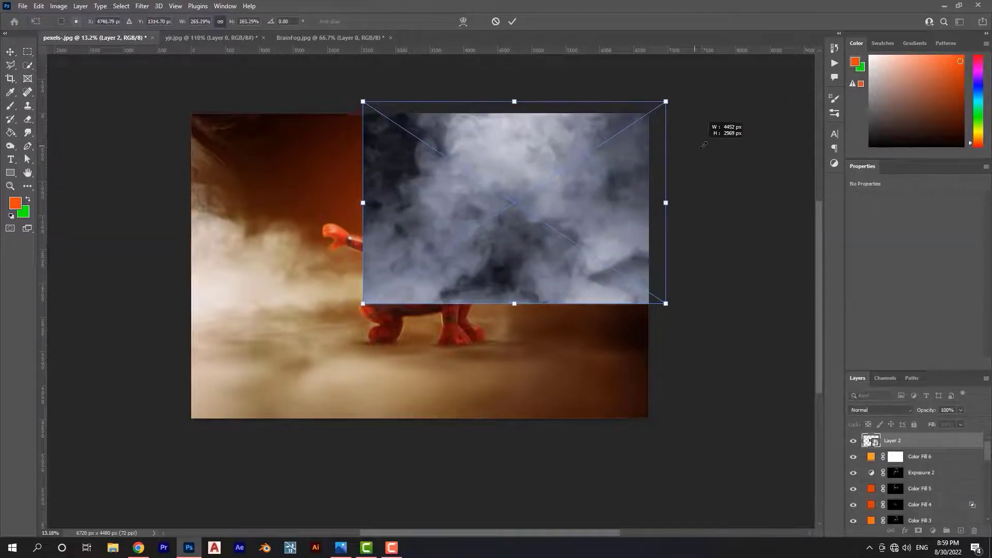
left_click_drag(558, 226, 471, 332)
left_click_drag(576, 309, 657, 310)
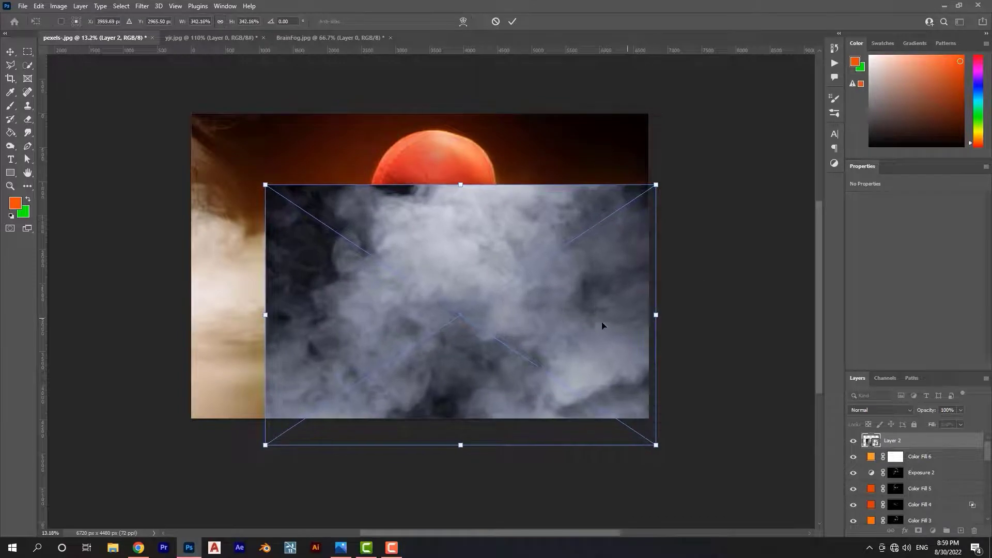
left_click_drag(603, 326, 589, 386)
left_click_drag(226, 378, 242, 378)
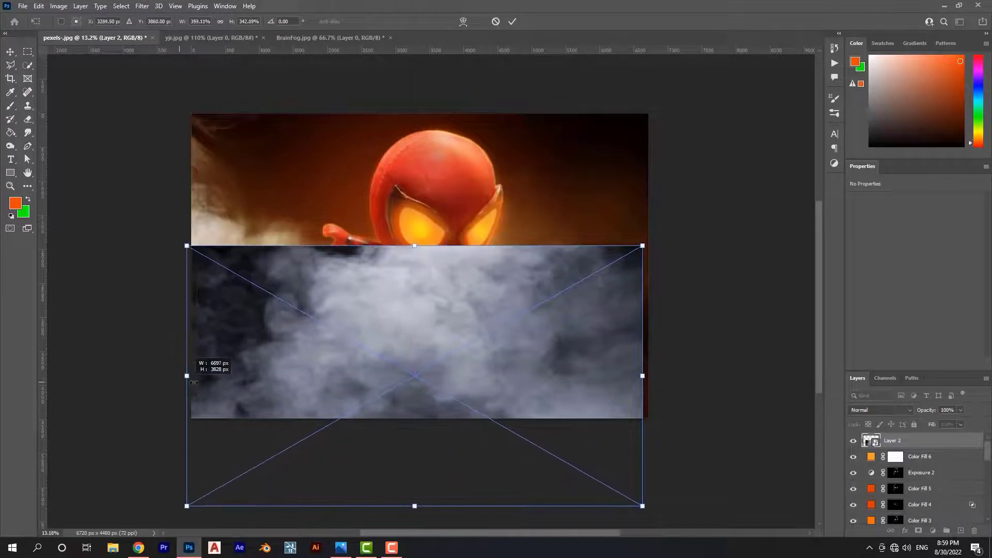
left_click_drag(441, 392, 490, 385)
key("Return")
Set the smoke layer to Screen blend mode and add a layer mask
left_click(880, 410)
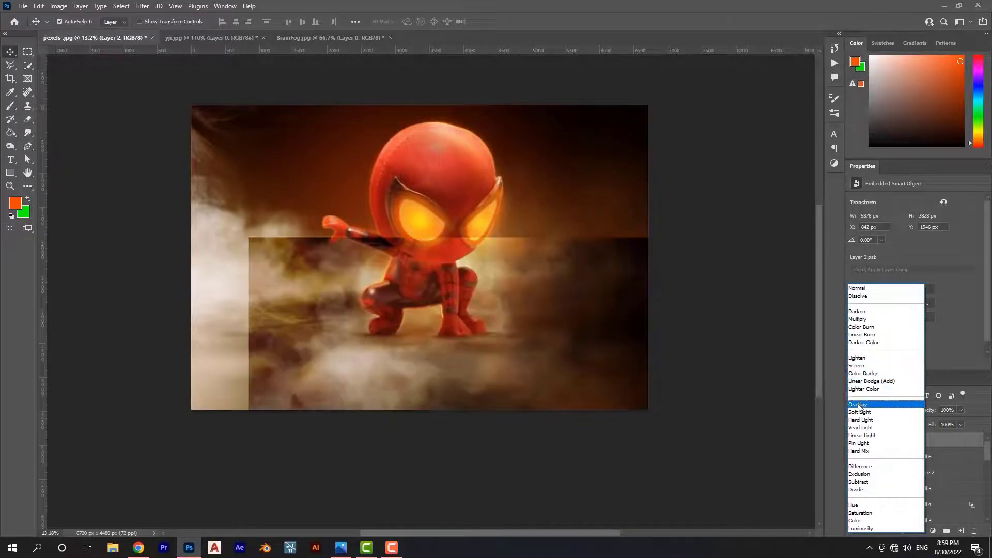
left_click(855, 366)
left_click(918, 530)
Soften the smoke's top and right edges on its mask and nudge the layer left
key("b")
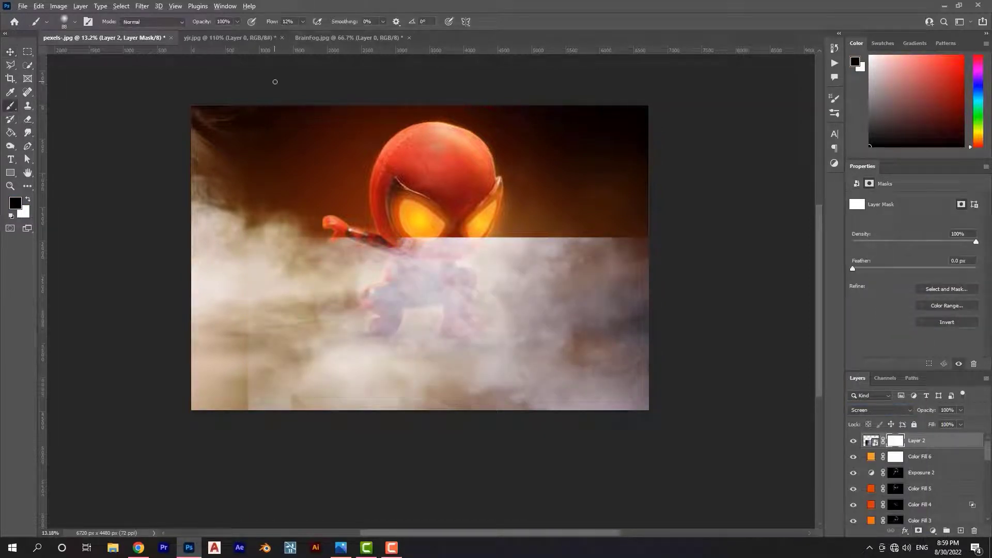
left_click_drag(273, 26, 279, 26)
mouse_move(531, 227)
left_mouse_down()
mouse_move(330, 238)
mouse_move(193, 266)
mouse_move(248, 458)
mouse_move(250, 420)
mouse_move(467, 470)
mouse_move(674, 157)
mouse_move(582, 436)
left_mouse_up()
key("v")
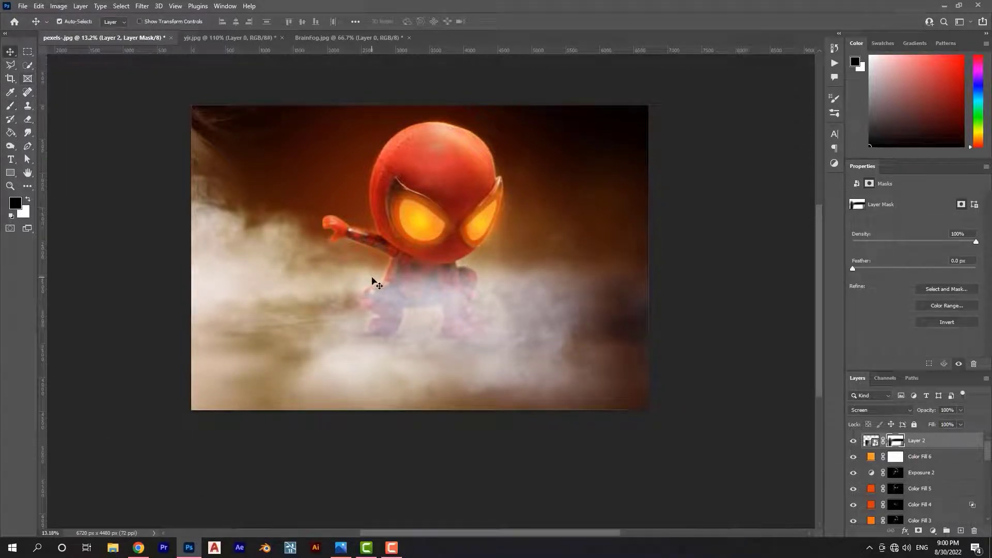
key("shift+Left")
key("shift+Left")
key("shift+Left")
key("shift+Left")
key("shift+Left")
key("shift+Left")
key("shift+Left")
key("shift+Left")
key("shift+Left")
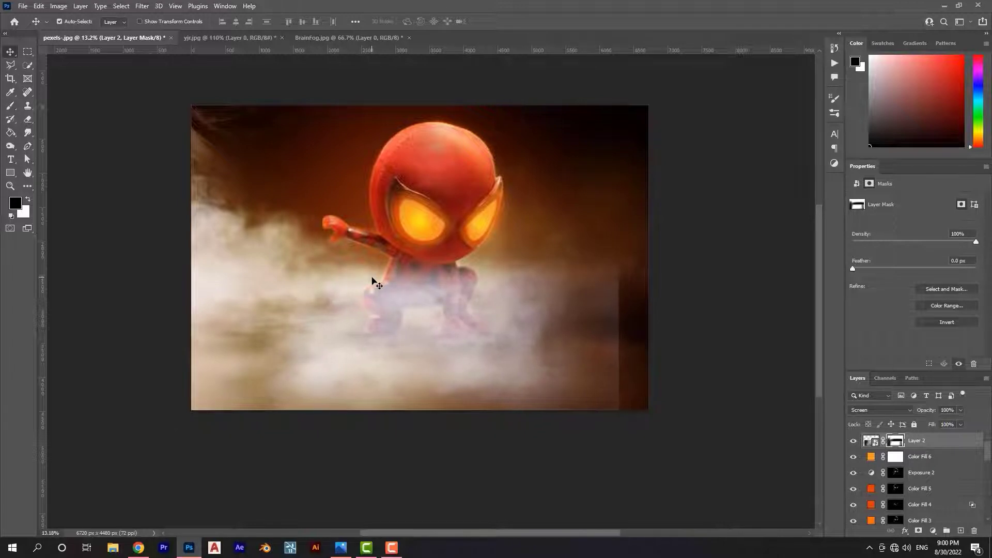
key("b")
left_click_drag(620, 227, 607, 468)
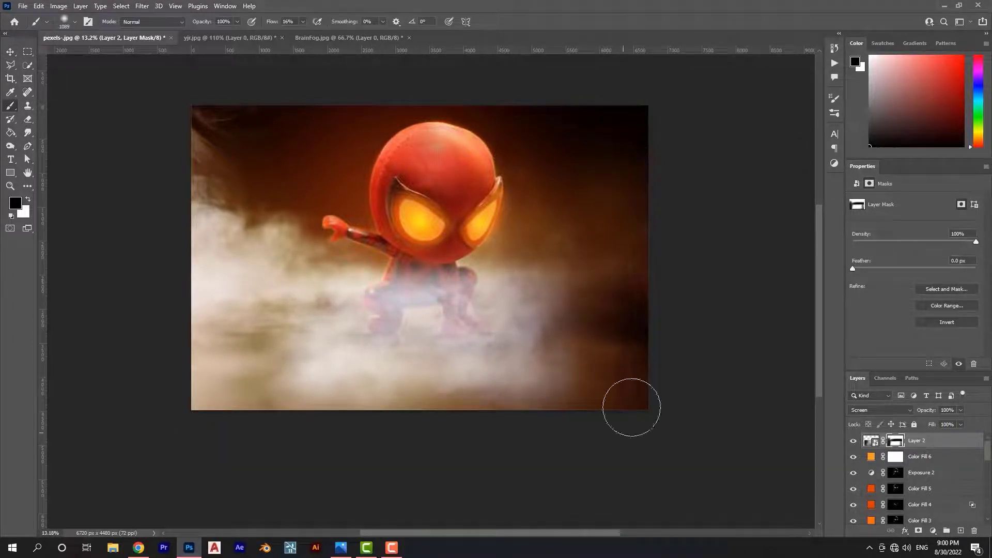
Attempt a Warp transform on the smoke, dismissing the warnings and cancelling
key("ctrl+t")
right_click(534, 108)
left_click(574, 177)
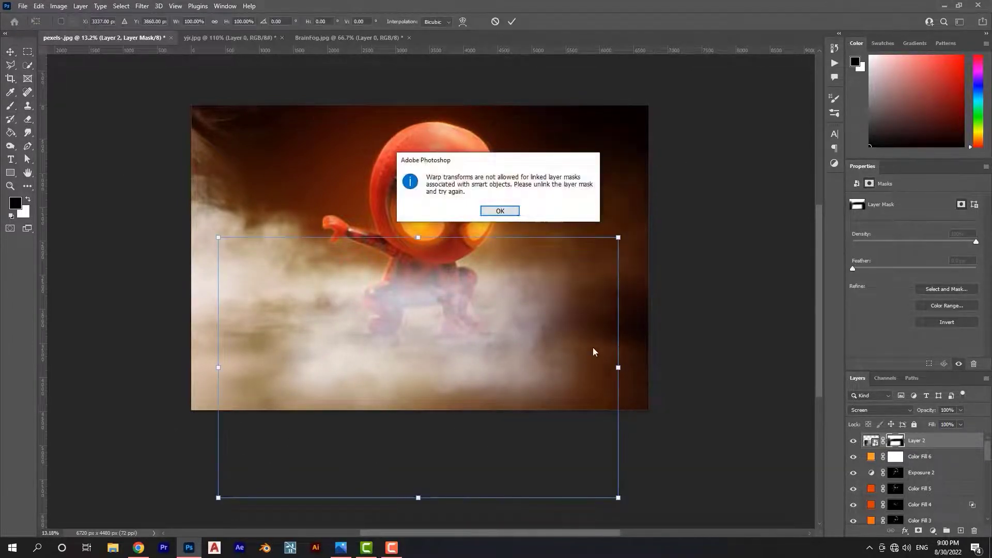
left_click(499, 211)
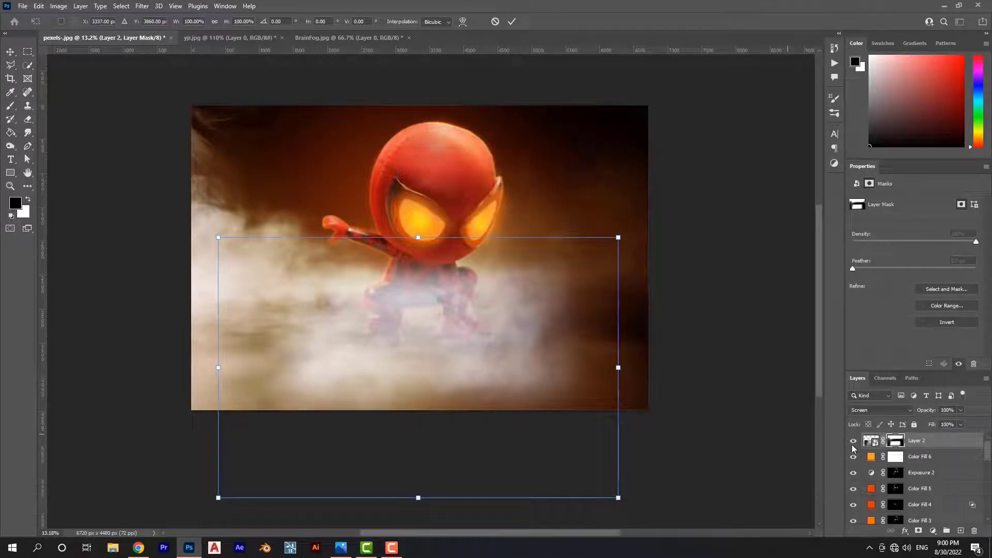
left_click(871, 440)
key("ctrl+t")
right_click(432, 309)
left_click(452, 377)
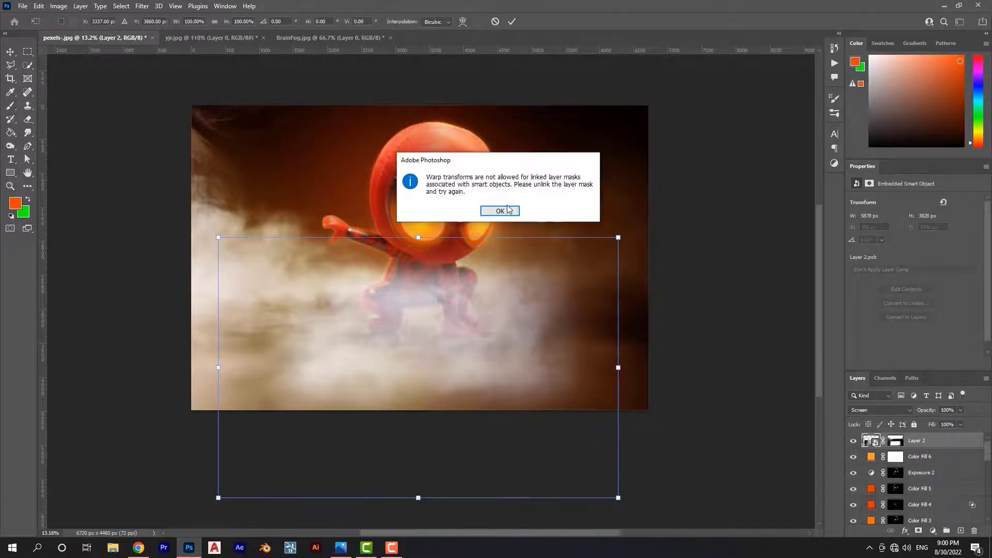
left_click(496, 211)
key("Escape")
Warp the smoke, pulling its left side outward and raising the top-right corner
right_click(871, 443)
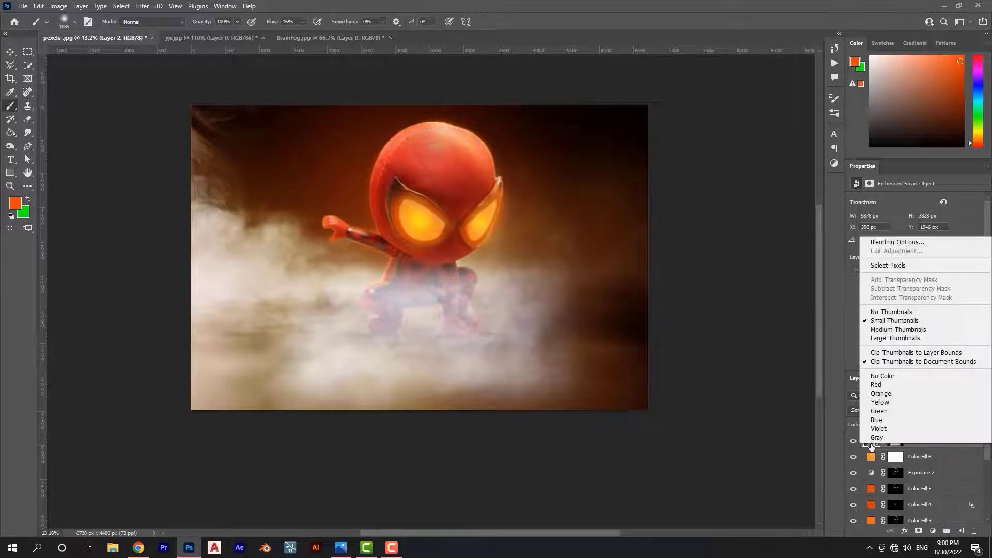
left_click(873, 443)
right_click(875, 444)
left_click(877, 445)
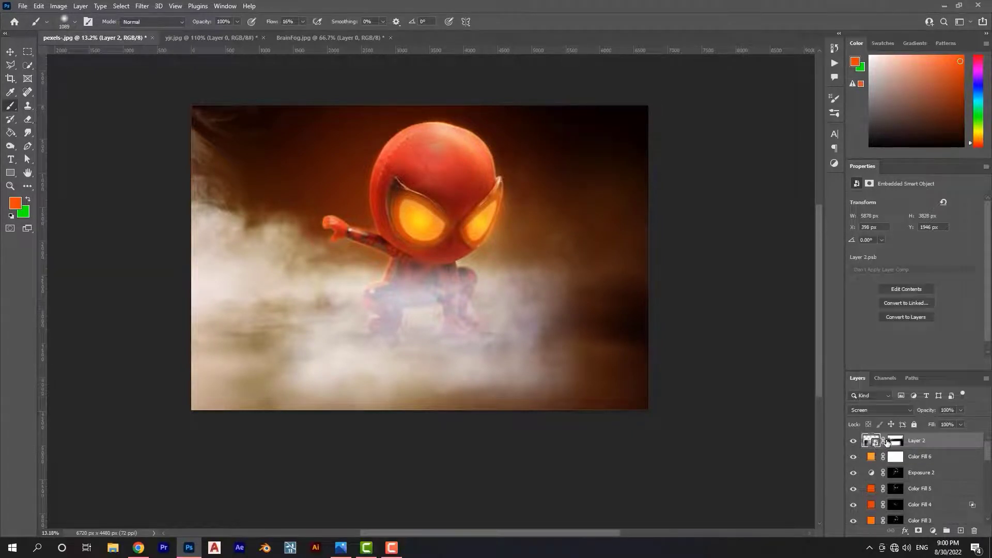
key("ctrl+t")
right_click(427, 293)
left_click(454, 376)
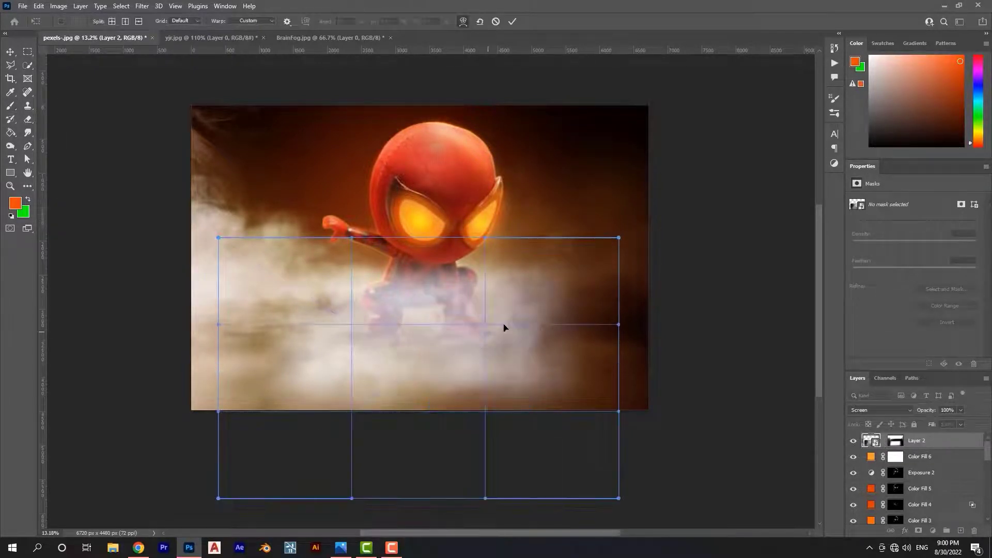
mouse_move(504, 328)
left_mouse_down()
mouse_move(542, 319)
mouse_move(569, 348)
mouse_move(250, 356)
left_mouse_up()
left_click_drag(219, 325, 142, 325)
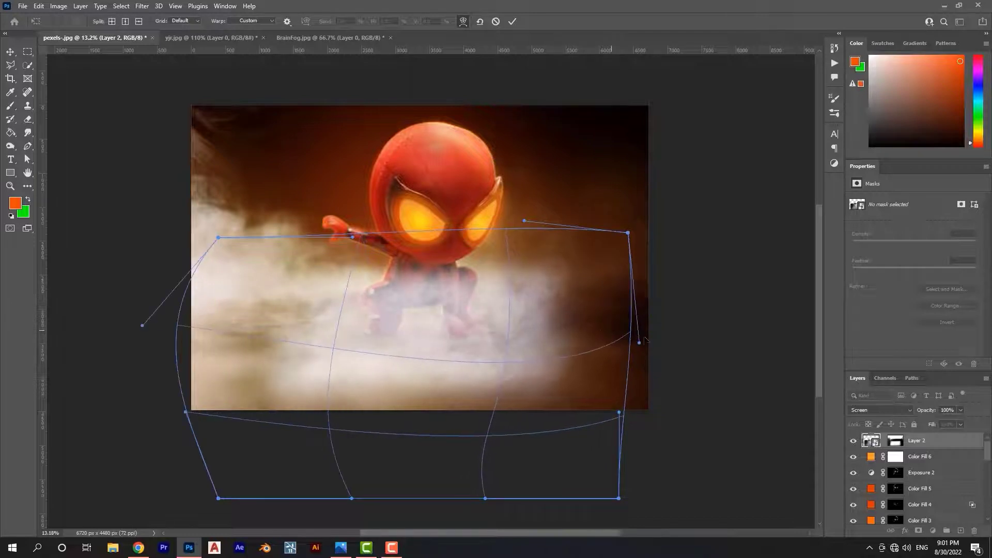
mouse_move(619, 237)
left_mouse_down()
mouse_move(640, 241)
mouse_move(665, 218)
left_mouse_up()
key("Return")
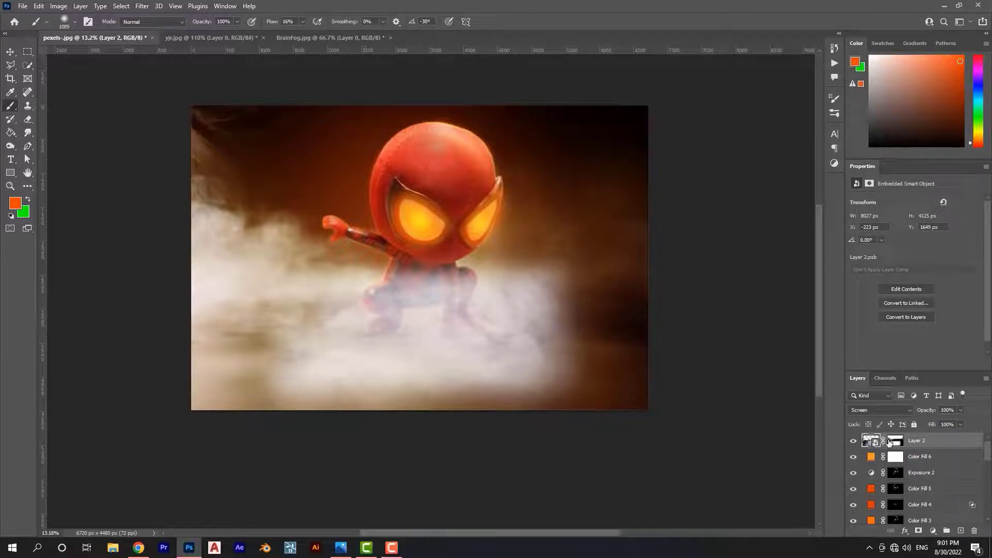
Rasterize the smoke layer and shift it right and down
left_click(889, 441)
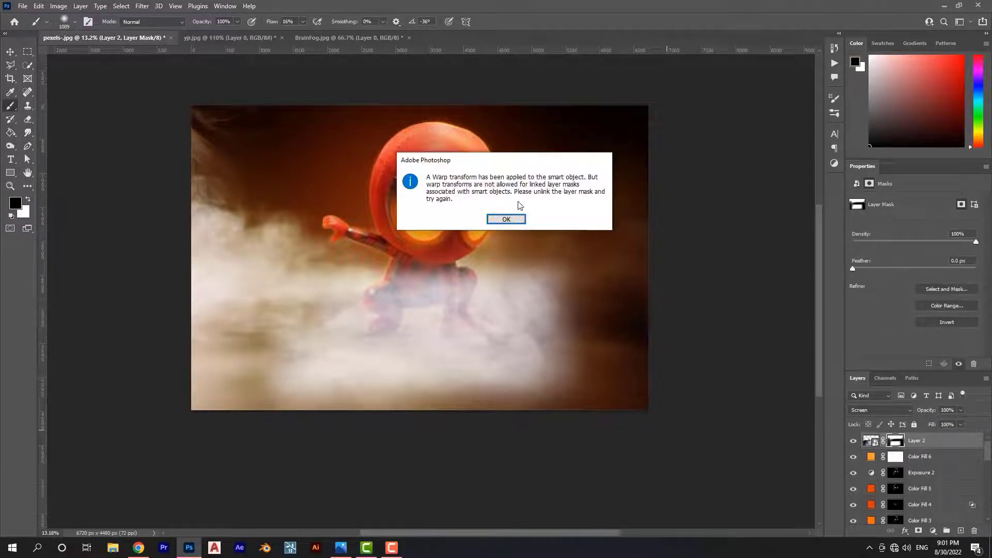
left_click(506, 219)
left_click(871, 441)
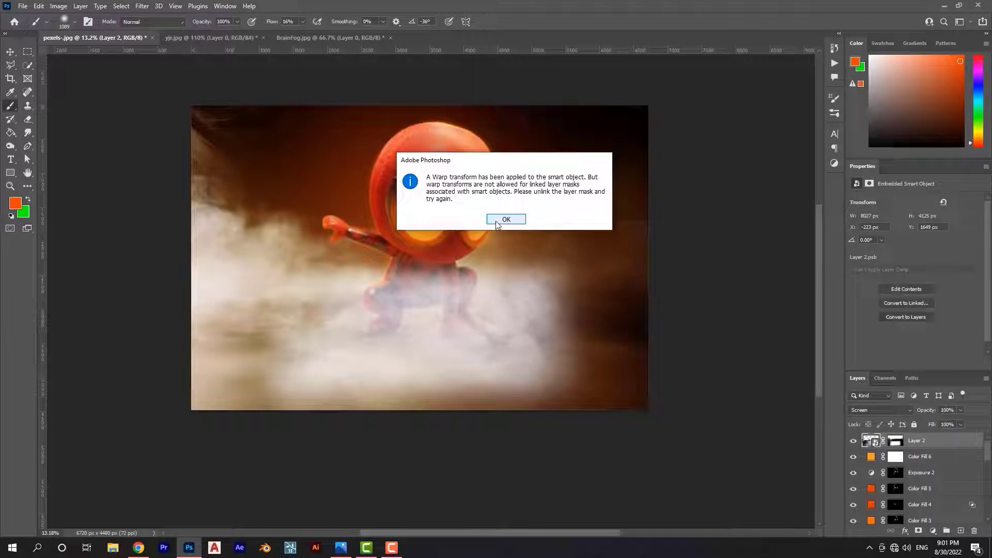
left_click(506, 219)
right_click(925, 440)
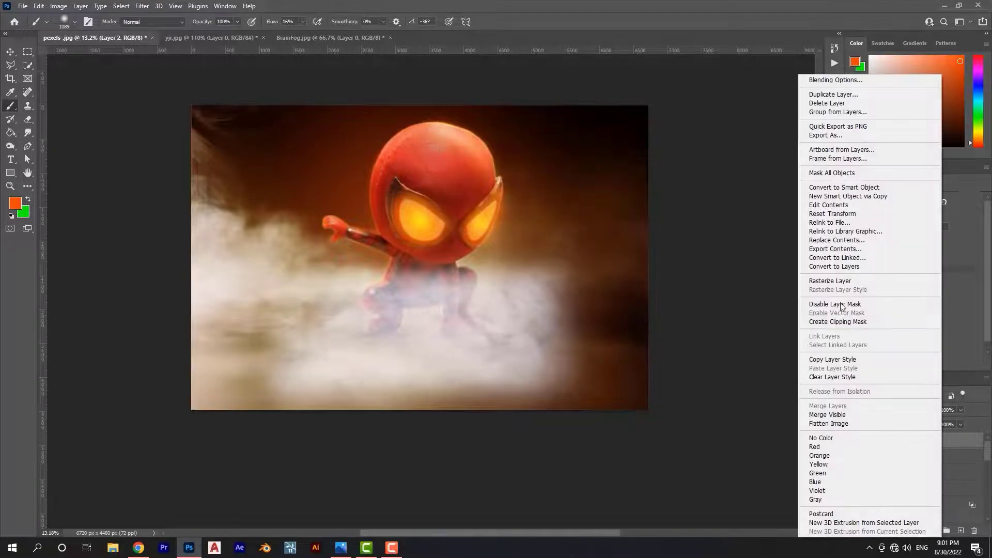
left_click(879, 285)
key("ctrl+t")
left_click_drag(471, 364, 500, 373)
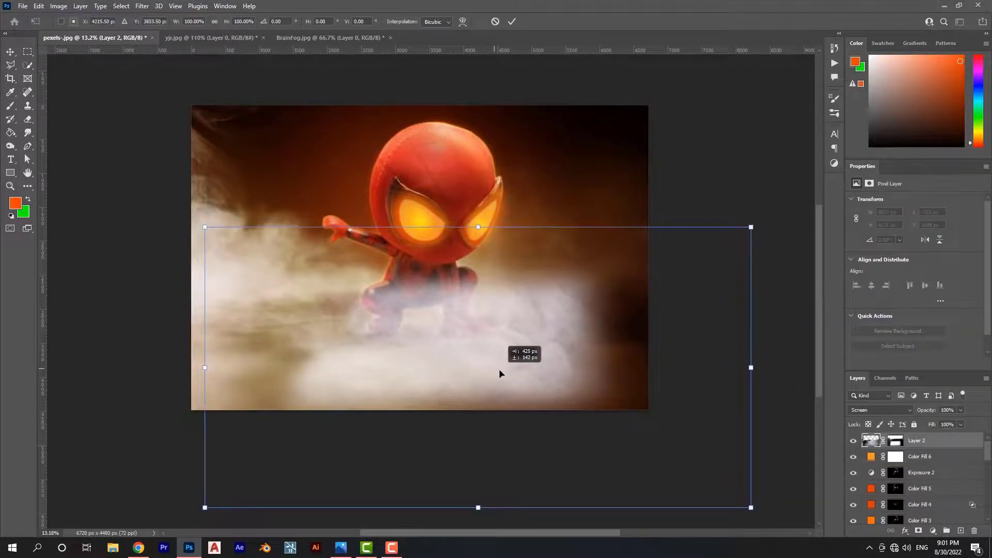
key("Return")
Replace the old smoke layer by opening 036.png and dragging it into the Spider-Man document
key("Delete")
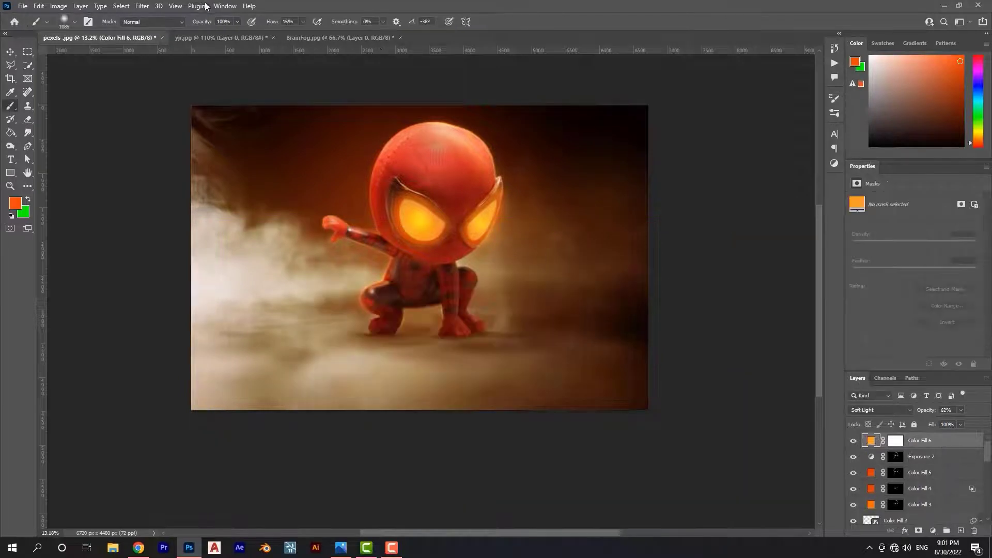
left_click(23, 5)
left_click(46, 59)
double_click(368, 191)
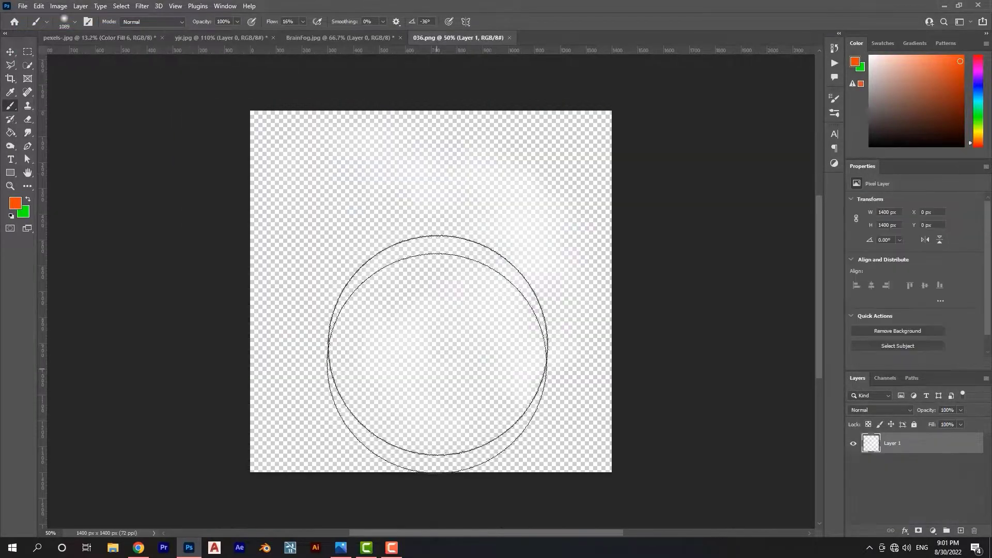
key("v")
mouse_move(442, 313)
left_mouse_down()
mouse_move(399, 290)
mouse_move(459, 325)
left_mouse_up()
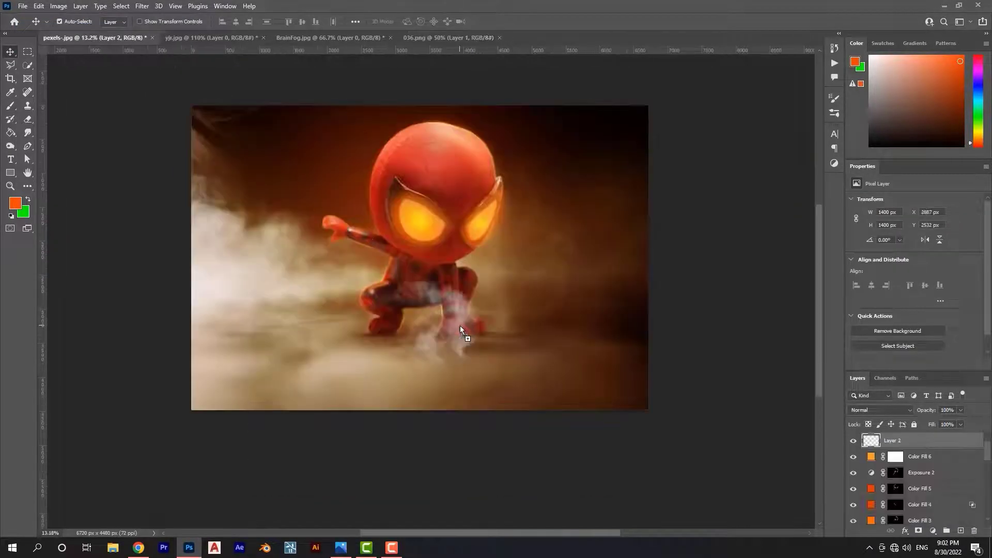
Scale the smoke to about 446%, rotate it 90°, shift it right, and add a layer mask
key("ctrl+t")
left_click_drag(482, 278, 662, 97)
left_click_drag(671, 382, 349, 438)
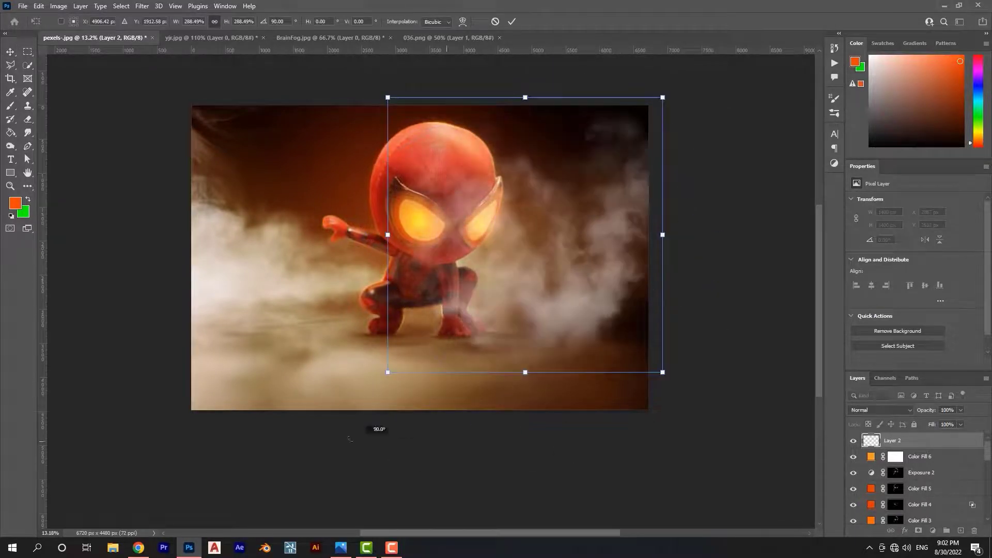
left_click_drag(398, 373, 237, 524)
mouse_move(374, 400)
left_mouse_down()
mouse_move(365, 452)
mouse_move(382, 449)
left_mouse_up()
key("Return")
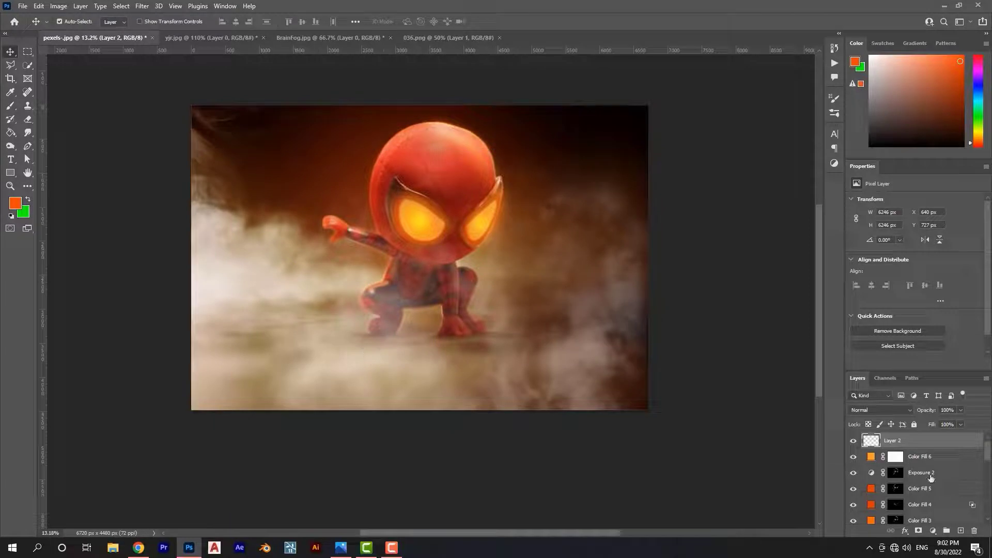
left_click(918, 531)
left_click(10, 106)
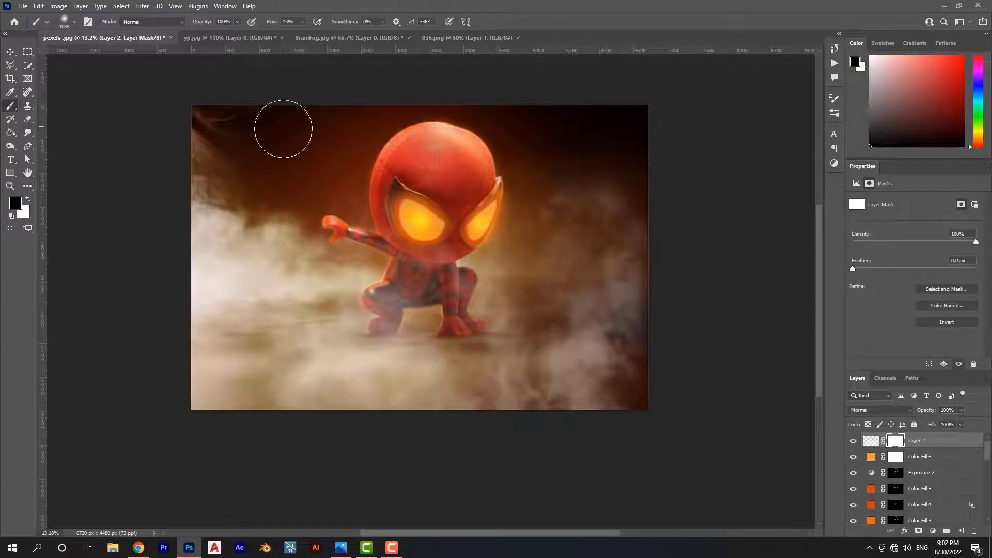
Mask out the upper-left smoke and clip an orange Solid Color fill to Layer 2
key("bracketright")
key("bracketright")
key("bracketright")
left_click_drag(624, 207, 449, 313)
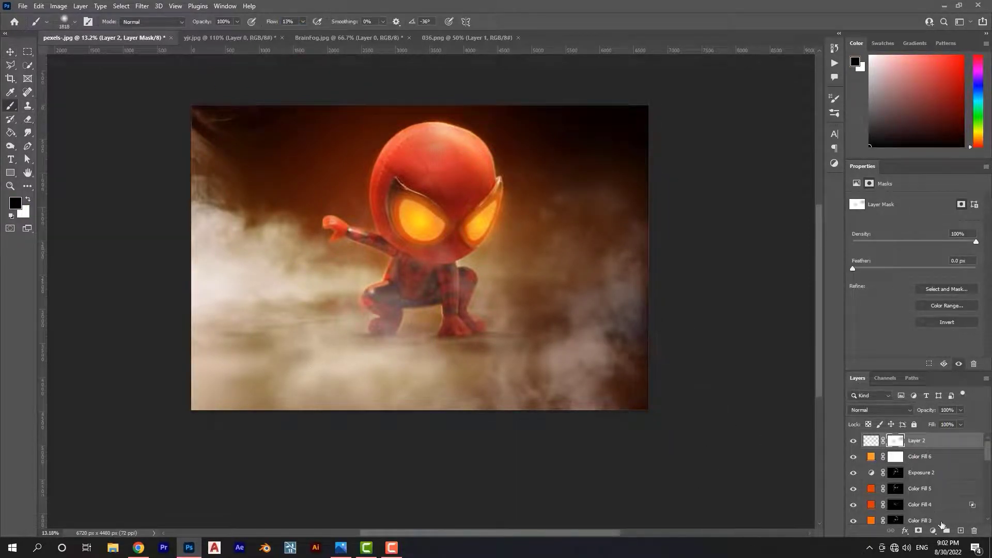
left_click(932, 530)
left_click(878, 347)
left_click(827, 162)
left_click(952, 162)
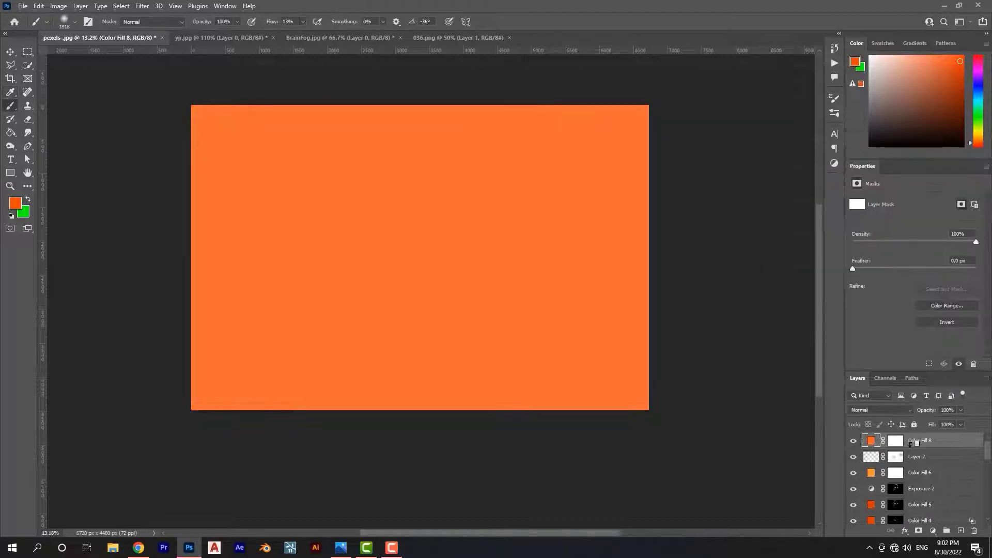
left_click(912, 443, "alt")
Keep the orange fill at Normal blend, lighten its colour and lower its opacity
left_click(878, 409)
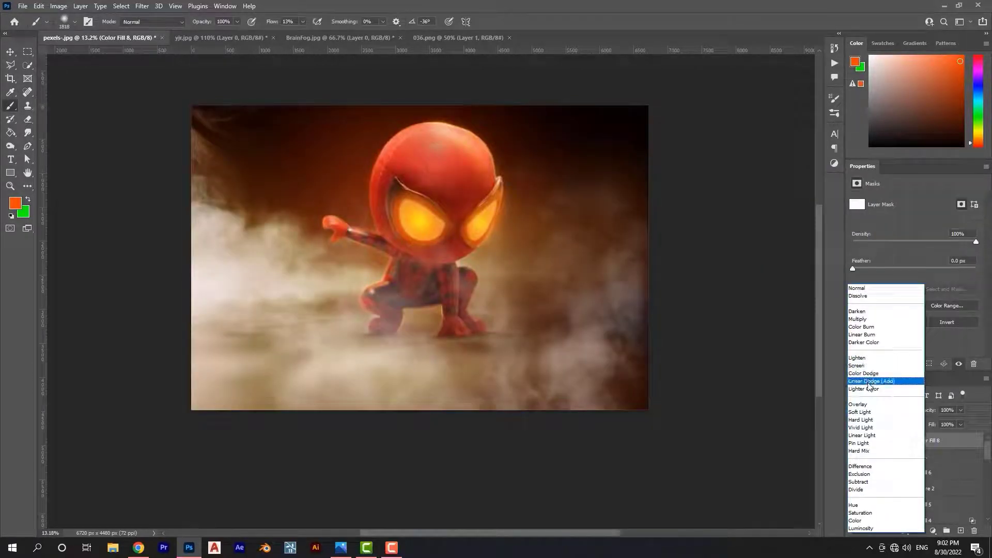
left_click(864, 404)
left_click(868, 382)
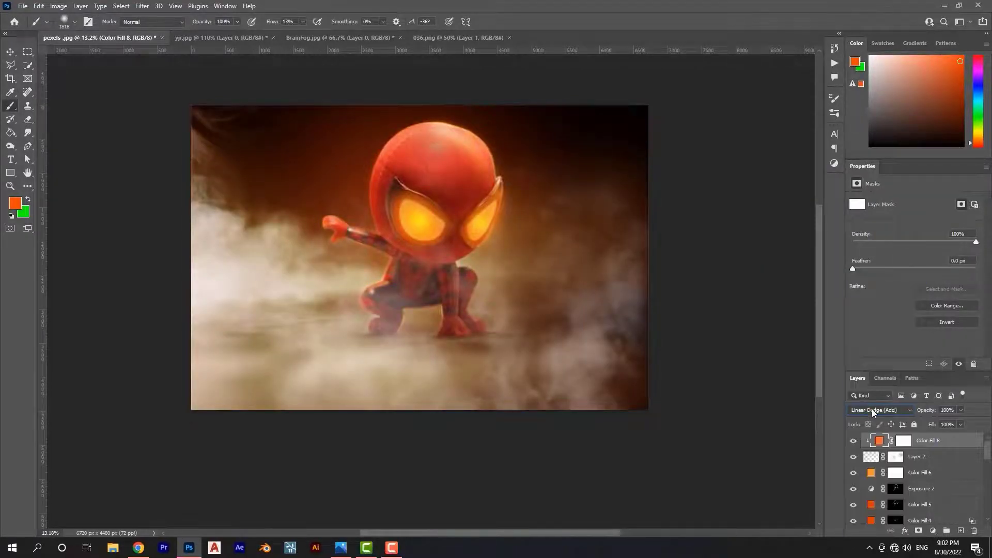
left_click(872, 408)
left_click(863, 289)
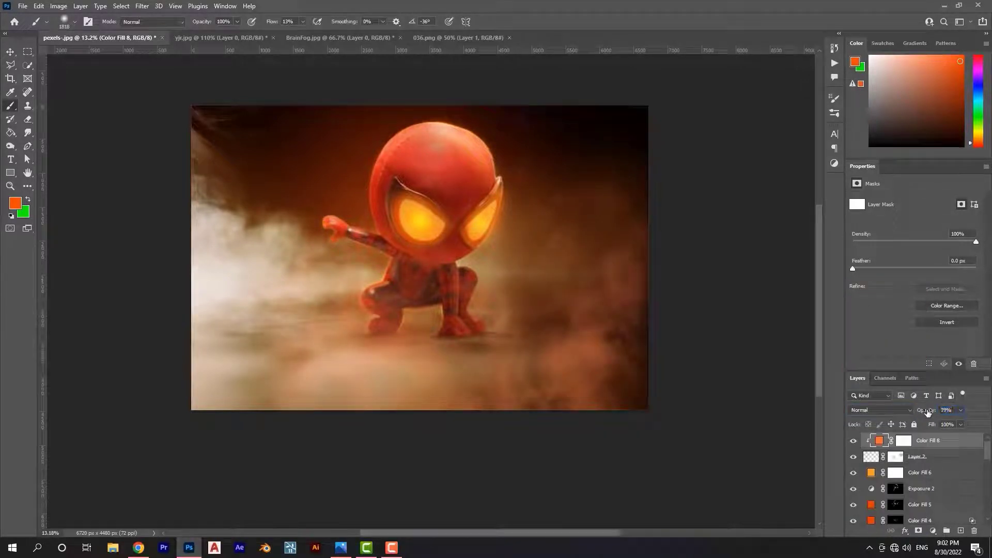
double_click(880, 442)
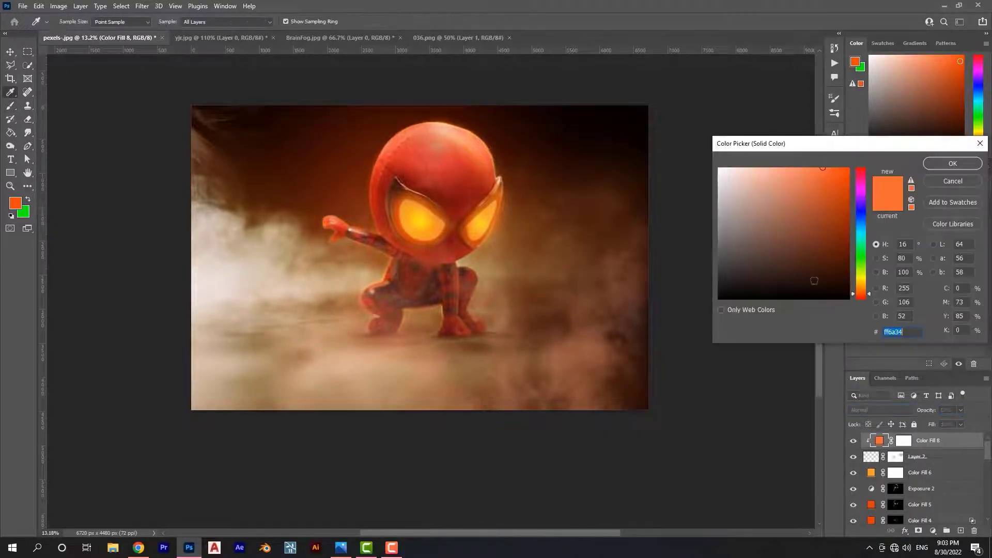
left_click_drag(860, 293, 860, 289)
key("Return")
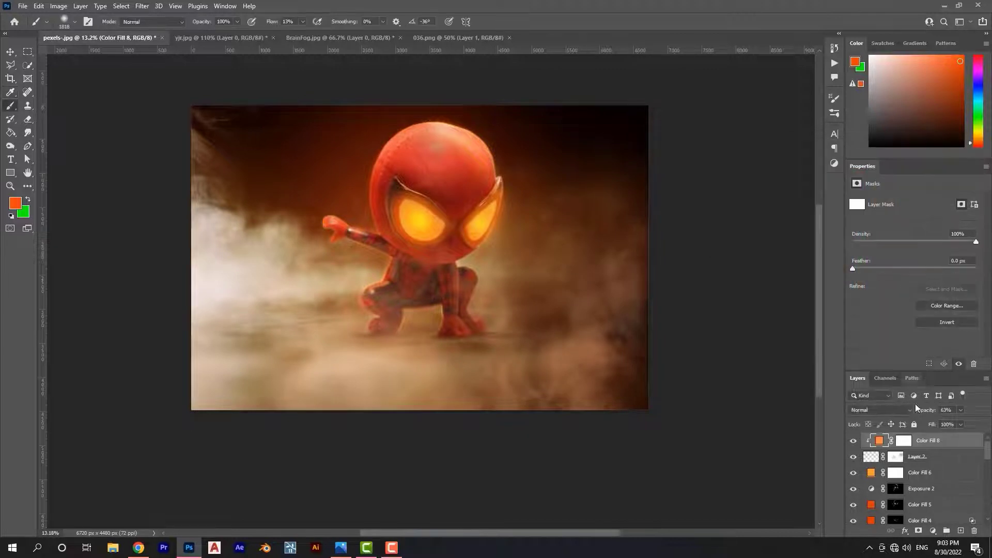
left_click_drag(935, 412, 909, 416)
Move the Layer 2 smoke left and down and stretch its right edge outward
left_click(877, 457)
key("ctrl+t")
left_click_drag(568, 307, 543, 318)
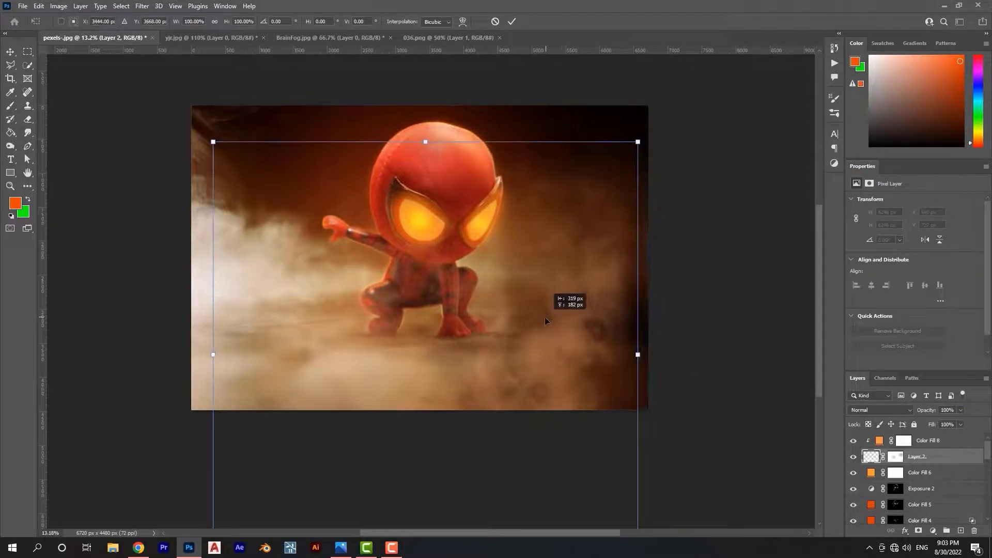
left_click_drag(632, 356, 648, 356)
key("Return")
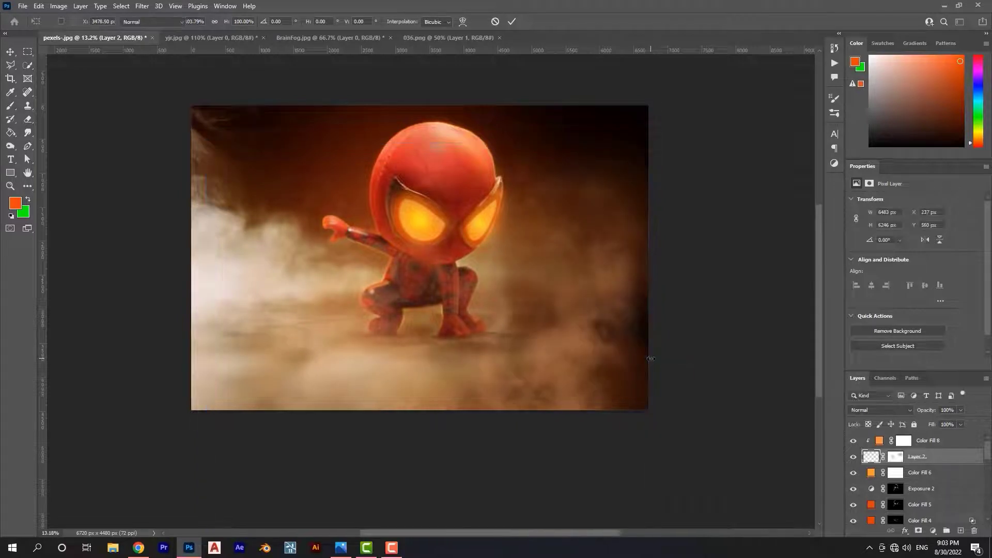
Add another Solid Color fill layer above Color Fill 8
key("v")
left_click(903, 447)
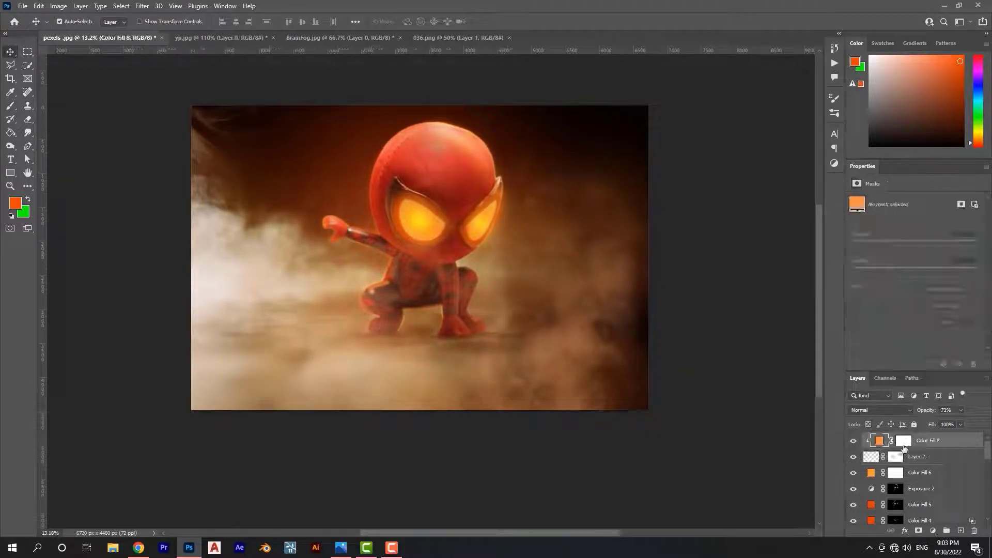
left_click(933, 529)
left_click(895, 325)
Give Color Fill 9 a lighter orange, Linear Dodge (Add) blending and an inverted mask
left_click(834, 168)
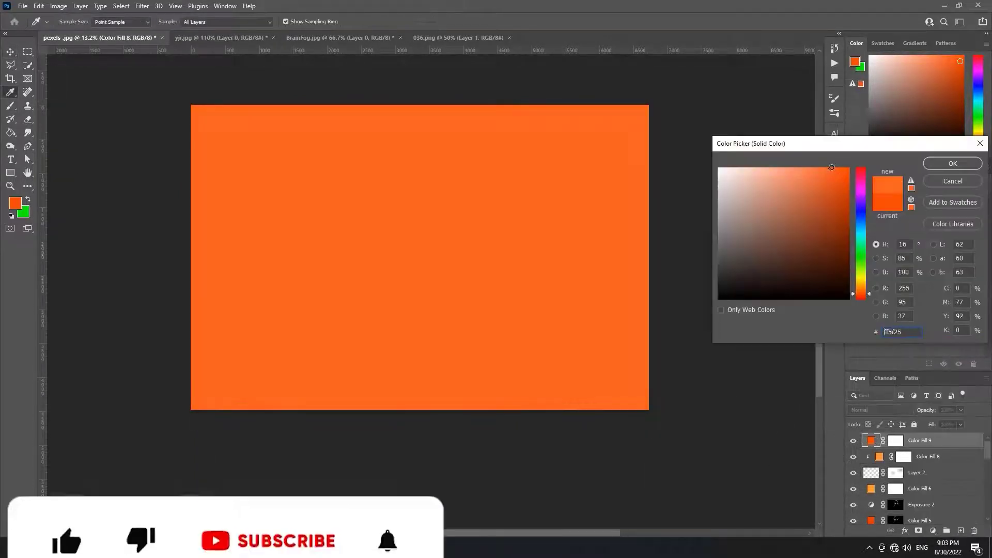
key("Return")
left_click(898, 410)
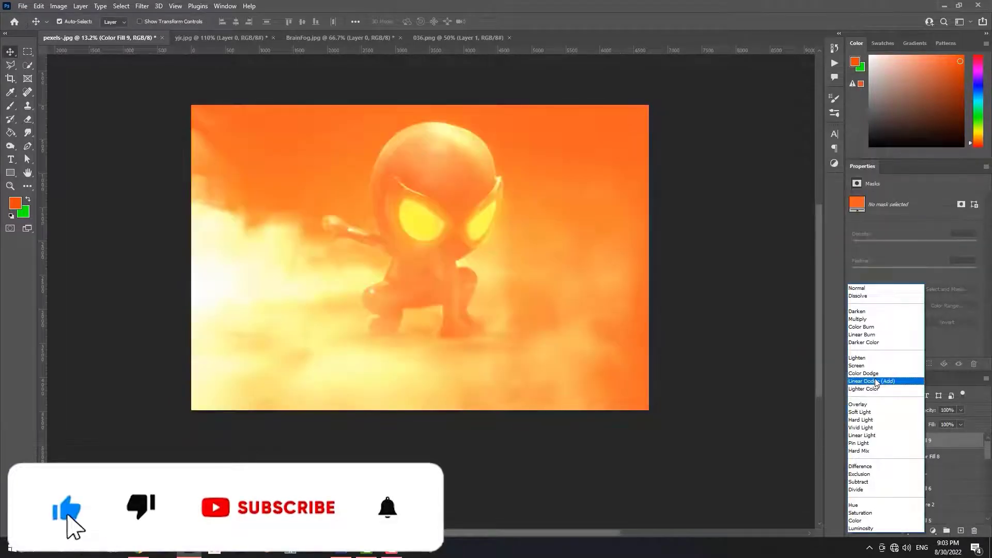
left_click(878, 385)
left_click(895, 442)
key("ctrl+i")
Paint white at 6 flow to reveal the orange glow in the fog under the figure
key("b")
key("x")
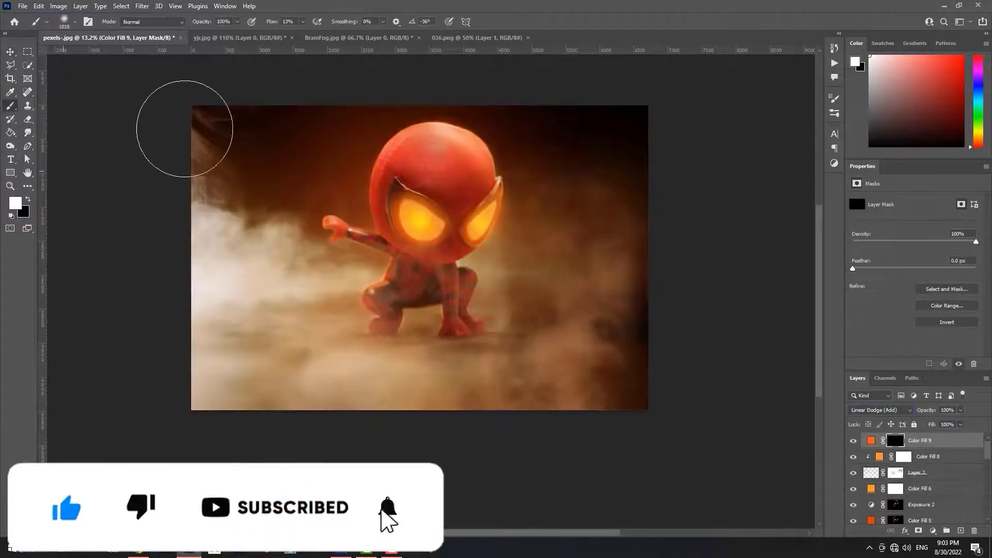
left_click(272, 23)
type("6")
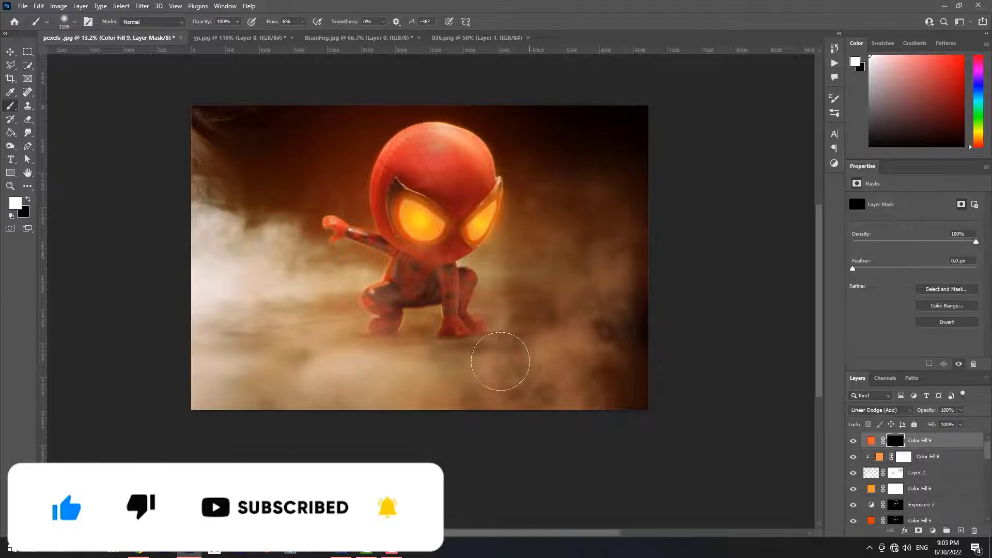
mouse_move(498, 361)
left_mouse_down()
mouse_move(397, 378)
mouse_move(369, 397)
mouse_move(531, 314)
left_mouse_up()
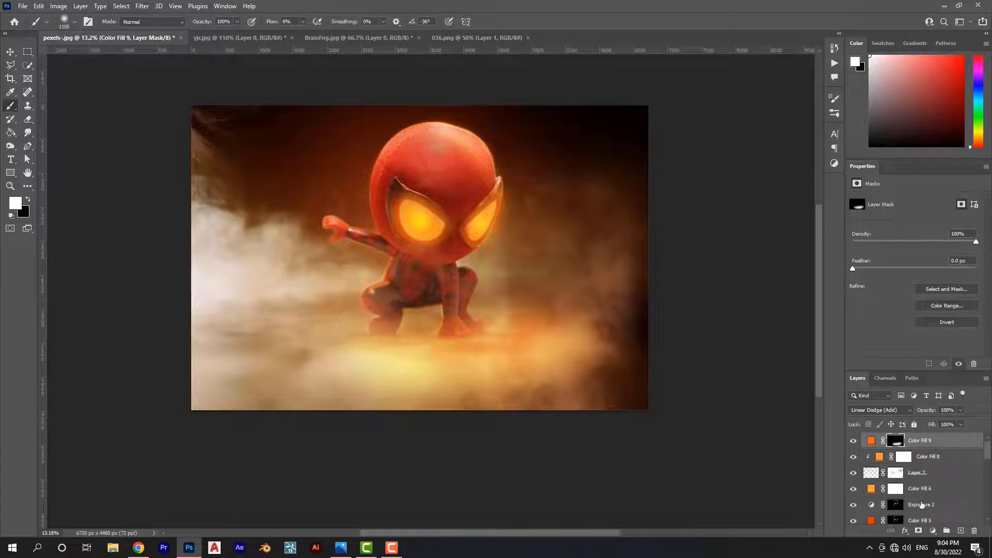
scroll(920, 465, "down", 5)
Paint Color Fill 7's mask with a 5000 brush at 23% flow toward the lower left
left_click(920, 481)
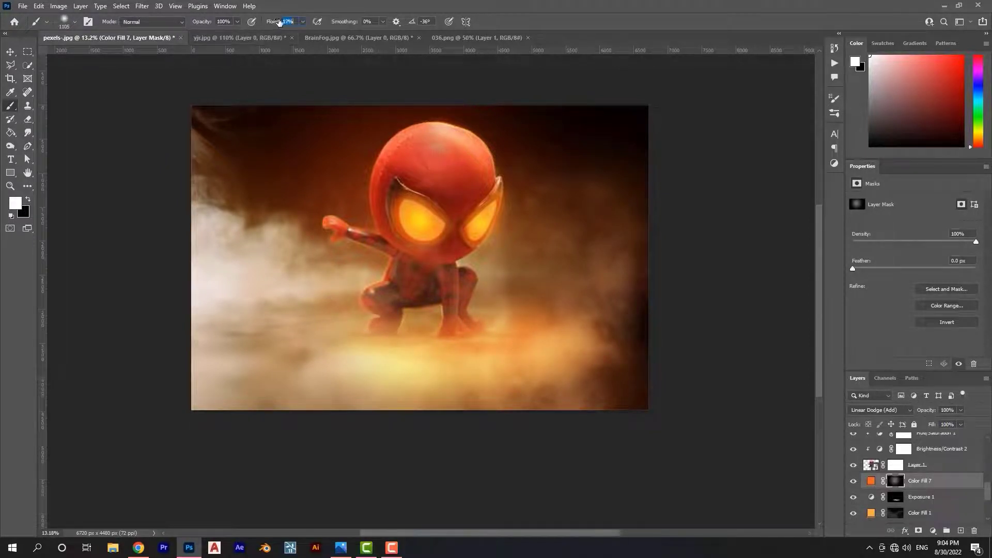
left_click_drag(272, 22, 290, 21)
mouse_move(332, 182)
left_mouse_down()
mouse_move(415, 233)
mouse_move(288, 332)
left_mouse_up()
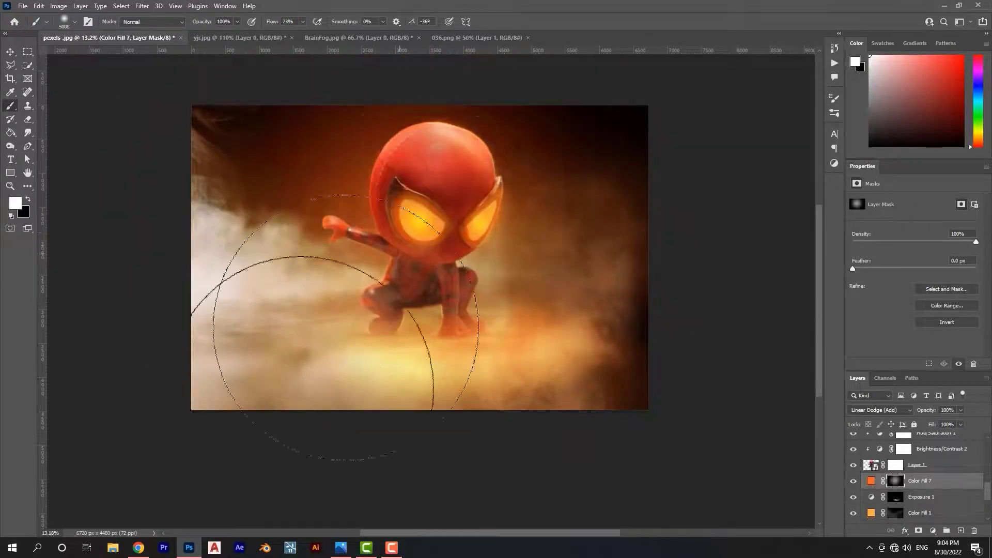
key("v")
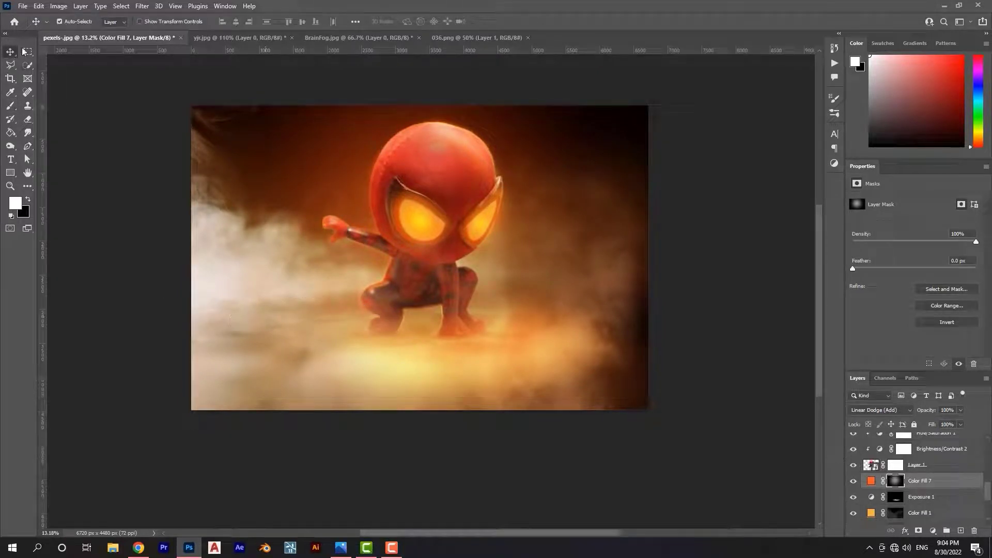
scroll(924, 481, "up", 5)
Merge all scene layers from Color Fill 9 down into a single layer
left_click(925, 481)
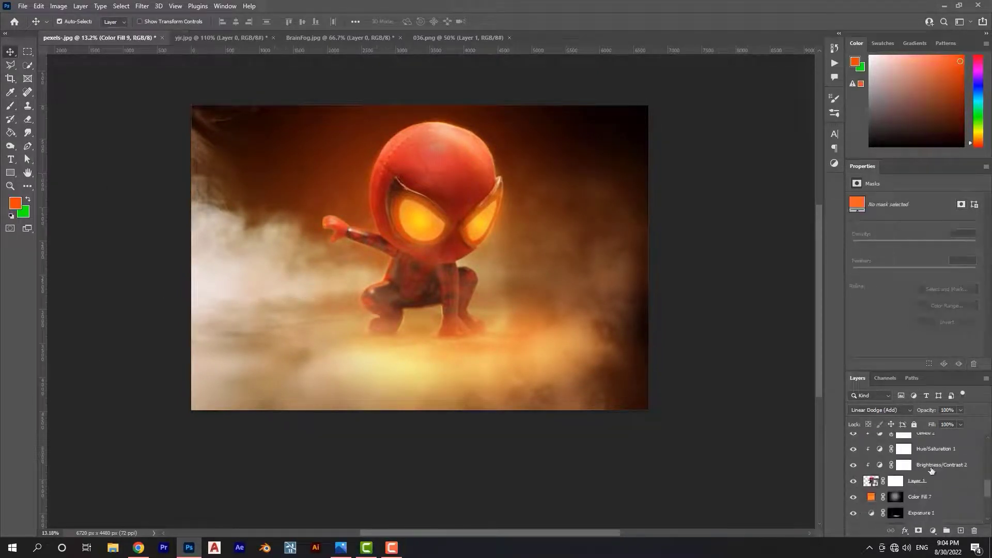
scroll(929, 496, "down", 10)
left_click(928, 506, "shift")
key("ctrl+e")
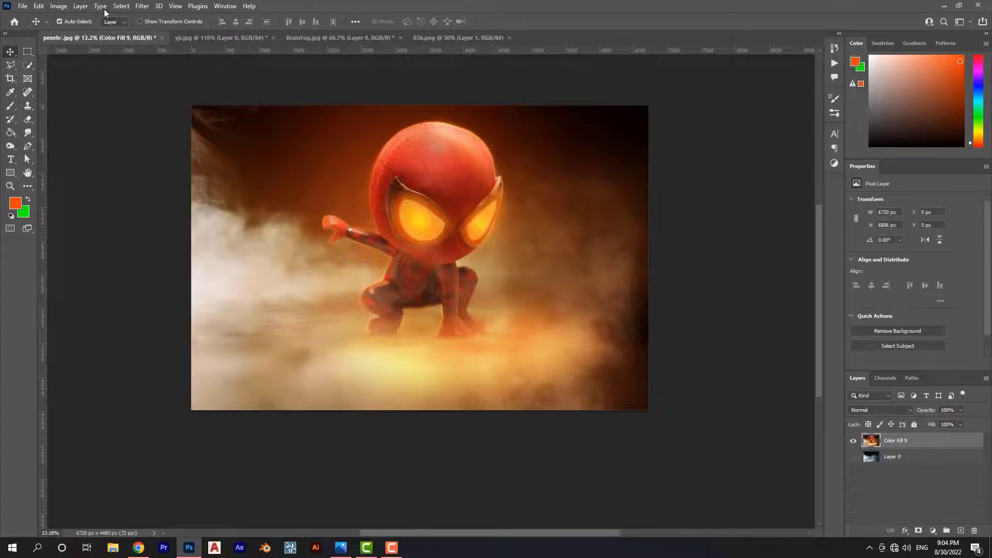
left_click(142, 5)
left_click(169, 83)
key("Escape")
Copy the whole image to Layer 1 and stretch its top edge slightly upward
key("m")
left_click_drag(190, 104, 649, 411)
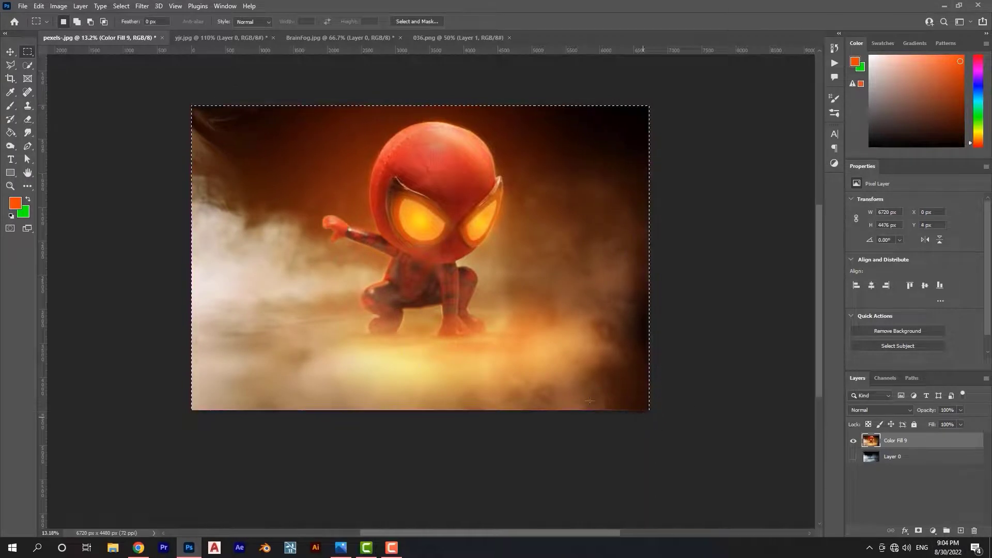
key("ctrl+j")
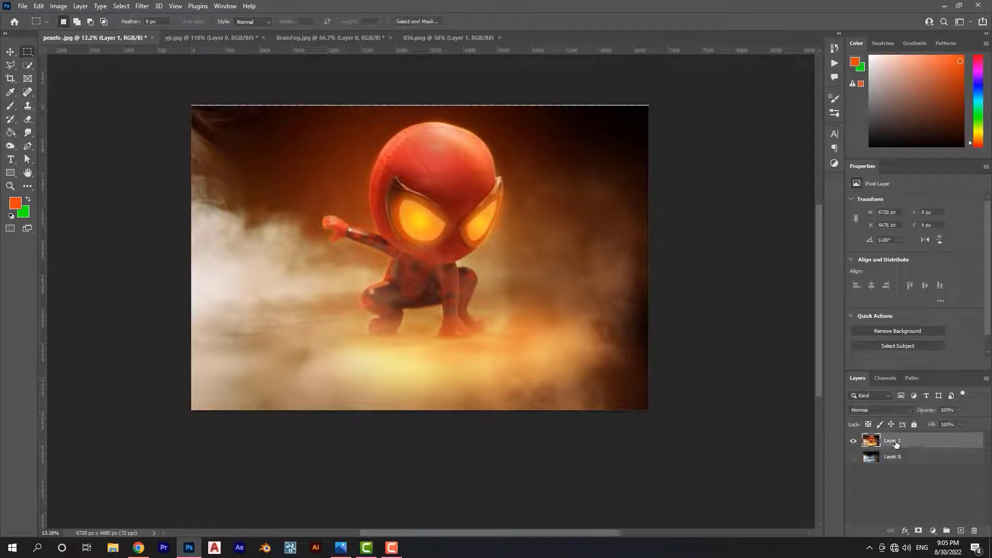
key("ctrl+t")
left_click_drag(420, 104, 420, 99)
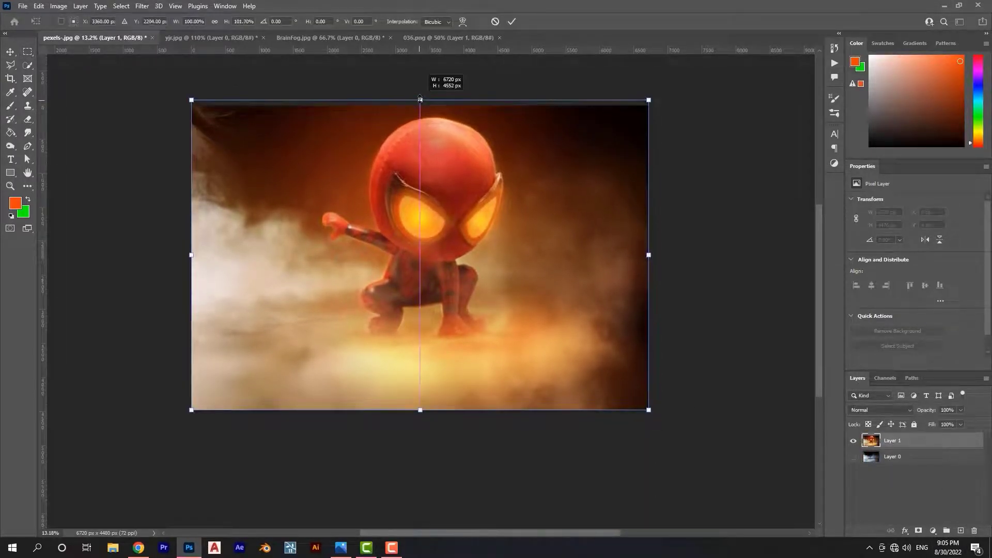
scroll(420, 104, "up", 5)
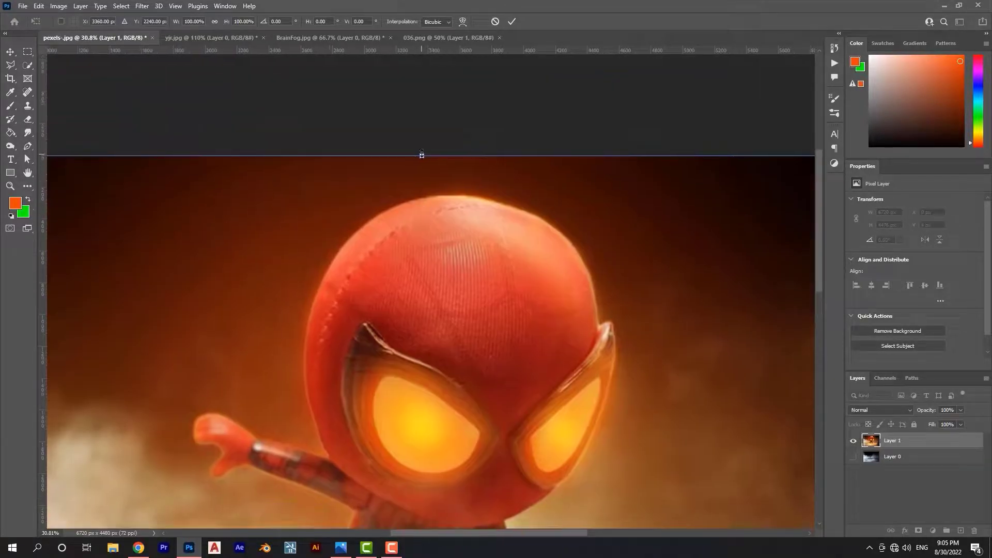
key("Return")
scroll(423, 151, "down", 5)
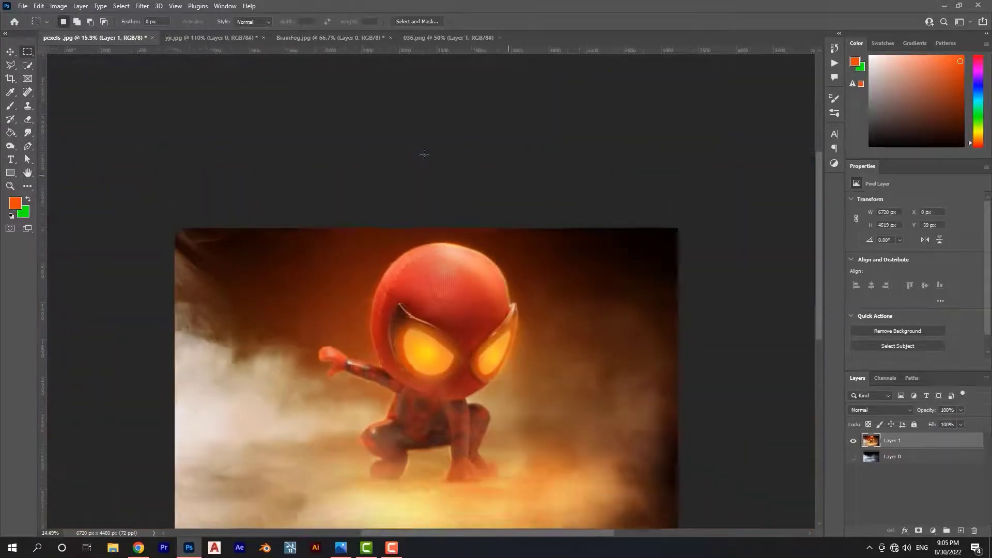
left_click(141, 6)
left_click(160, 71)
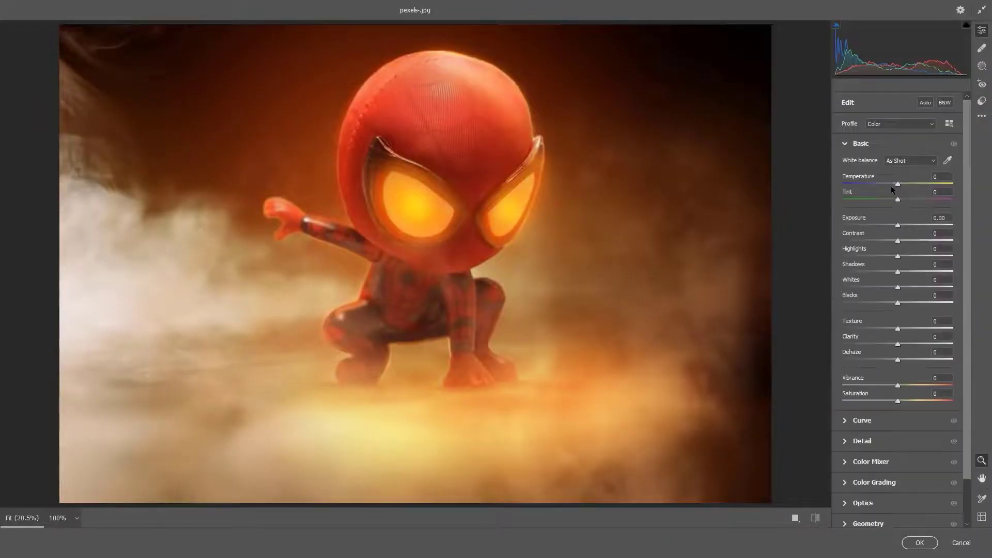
Set temperature -13, exposure -0.65 and adjust clarity in Camera Raw's Basic panel
left_click_drag(890, 185, 899, 185)
mouse_move(899, 224)
left_mouse_down()
mouse_move(890, 226)
mouse_move(912, 242)
mouse_move(899, 272)
mouse_move(923, 287)
mouse_move(880, 306)
left_mouse_up()
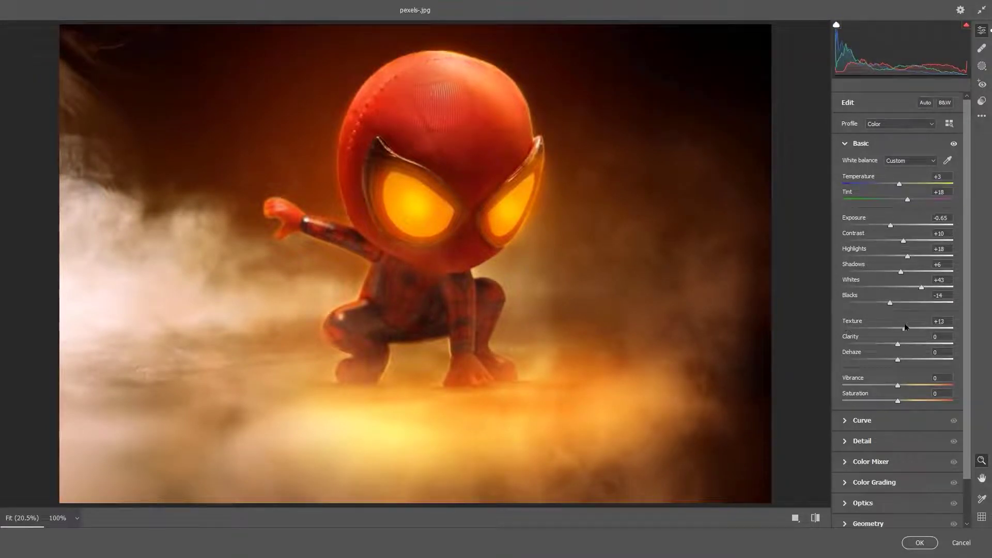
left_click_drag(897, 344, 900, 360)
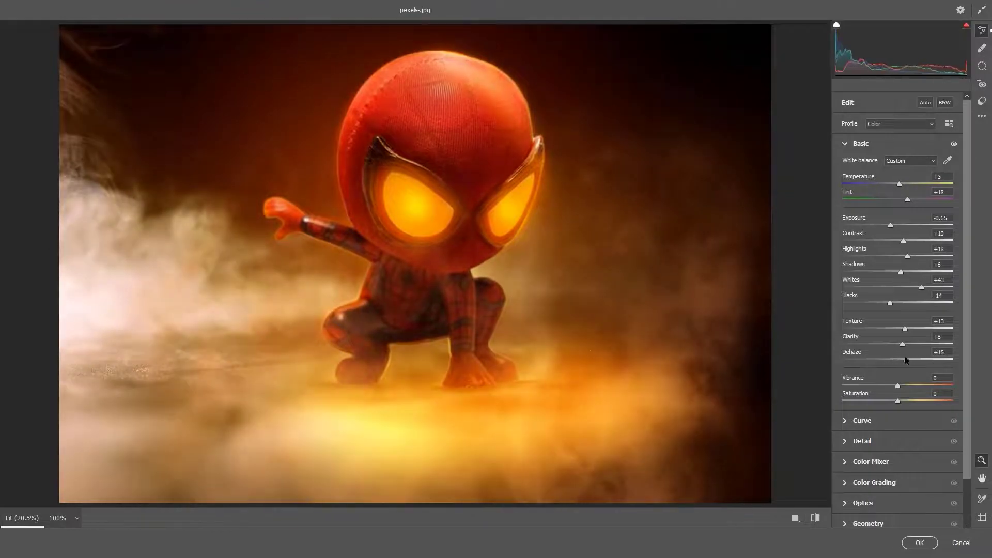
scroll(900, 356, "down", 1)
left_click_drag(897, 360, 900, 361)
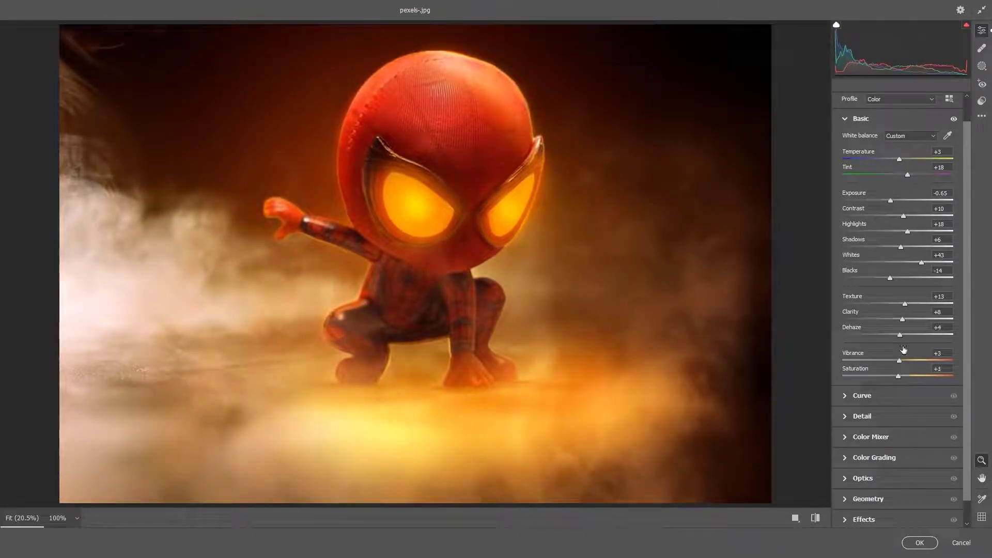
left_click(860, 118)
Lift the tone curve with a shadow point and raised highlights
left_click(860, 164)
left_click_drag(872, 276, 880, 272)
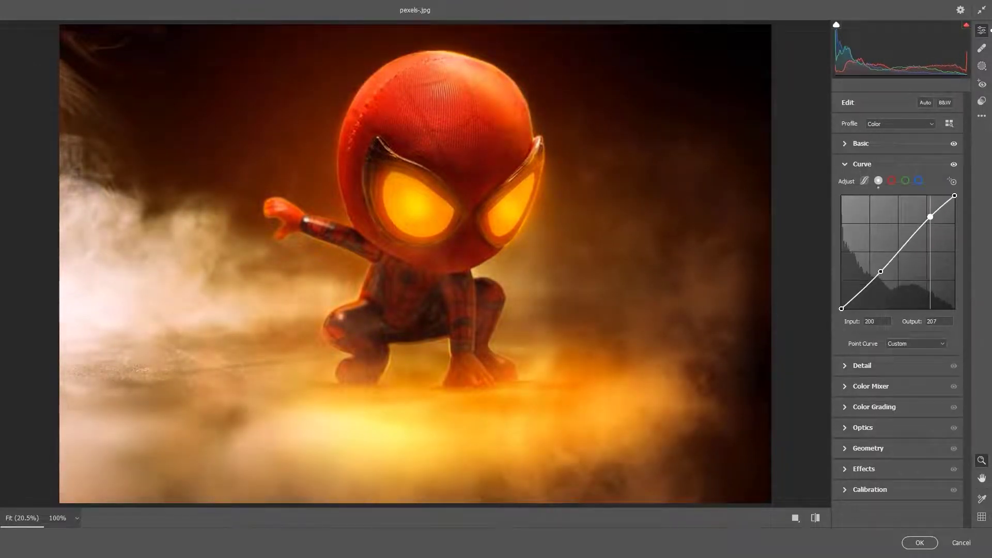
left_click_drag(929, 222, 934, 215)
left_click(862, 164)
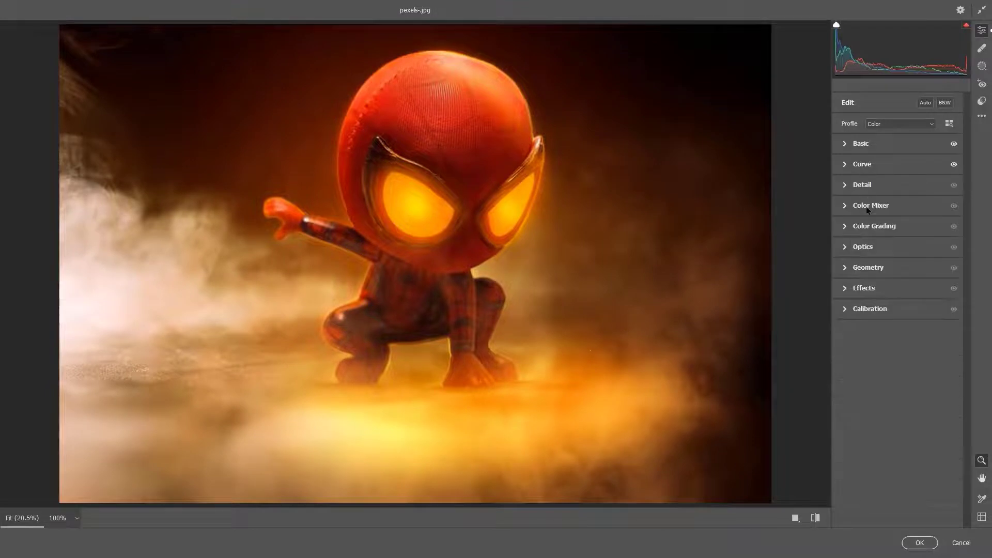
Set oranges saturation -10, yellows +7 and vignetting -11, then apply the grade
left_click(869, 205)
left_click_drag(897, 280, 906, 294)
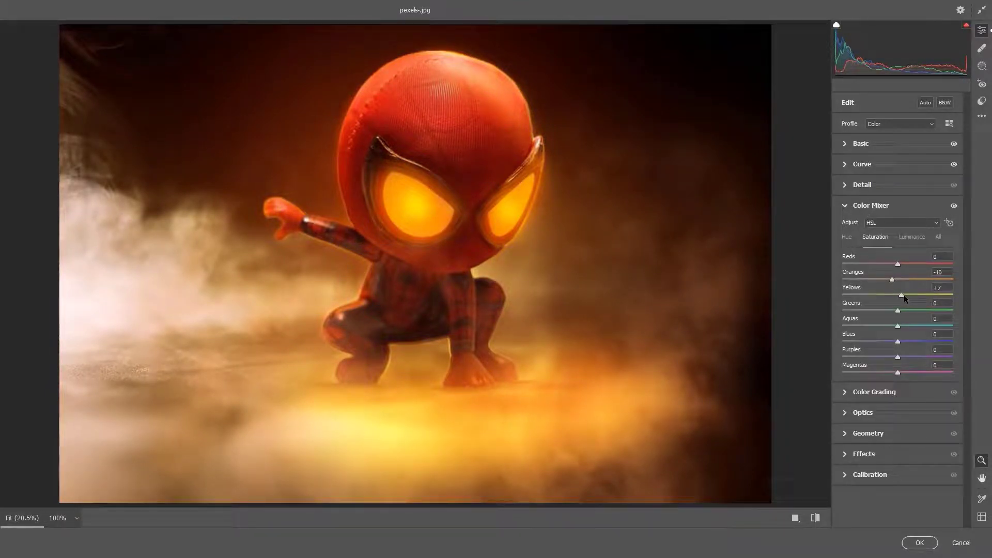
left_click(848, 207)
left_click(844, 290)
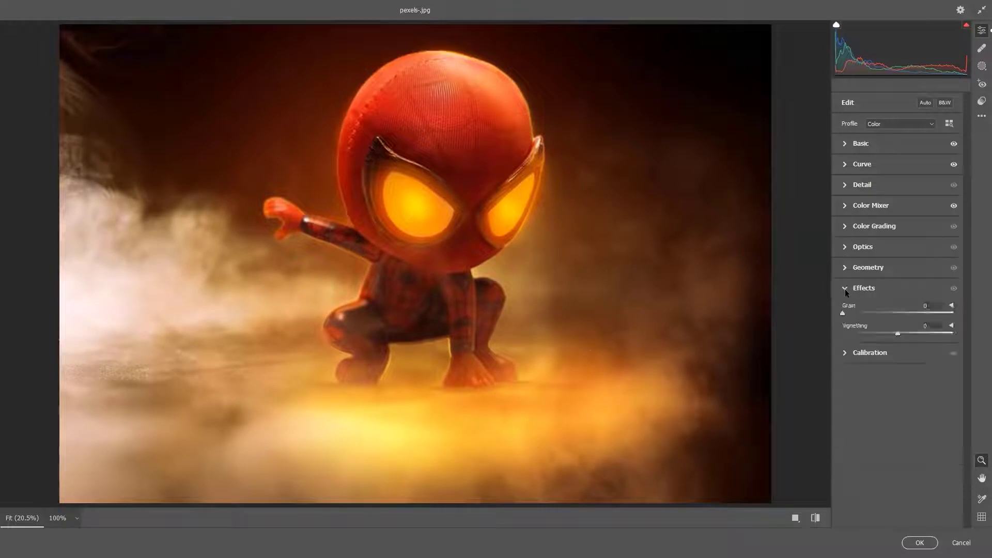
left_click_drag(888, 332, 884, 332)
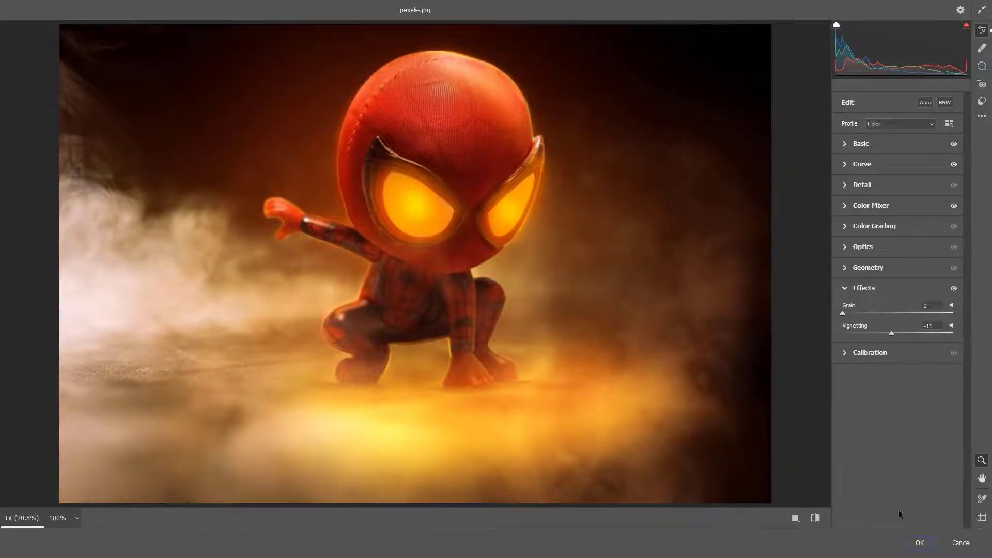
left_click(920, 542)
Apply Camera Raw's Cinematic II CN17 preset at amount 81 to Layer 1
left_click(141, 5)
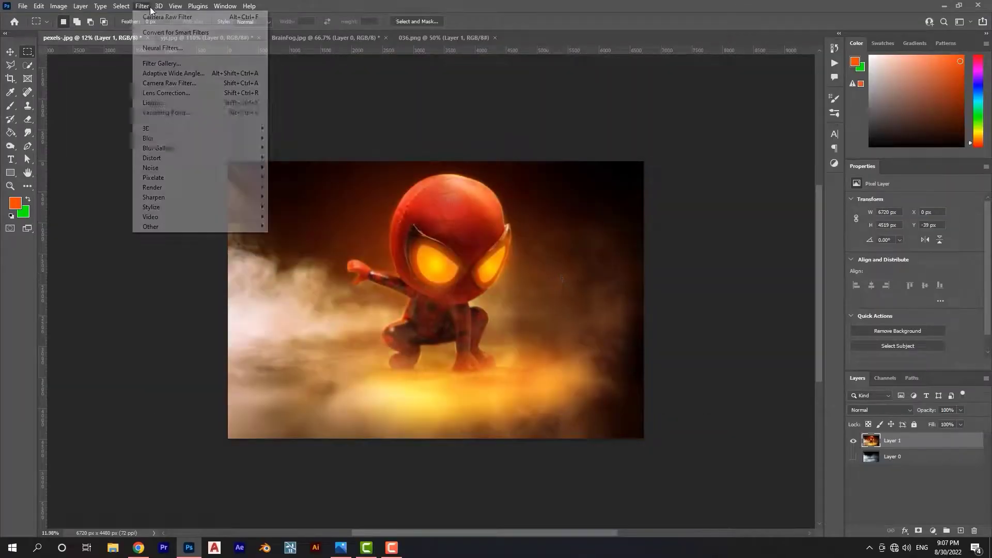
left_click(160, 84)
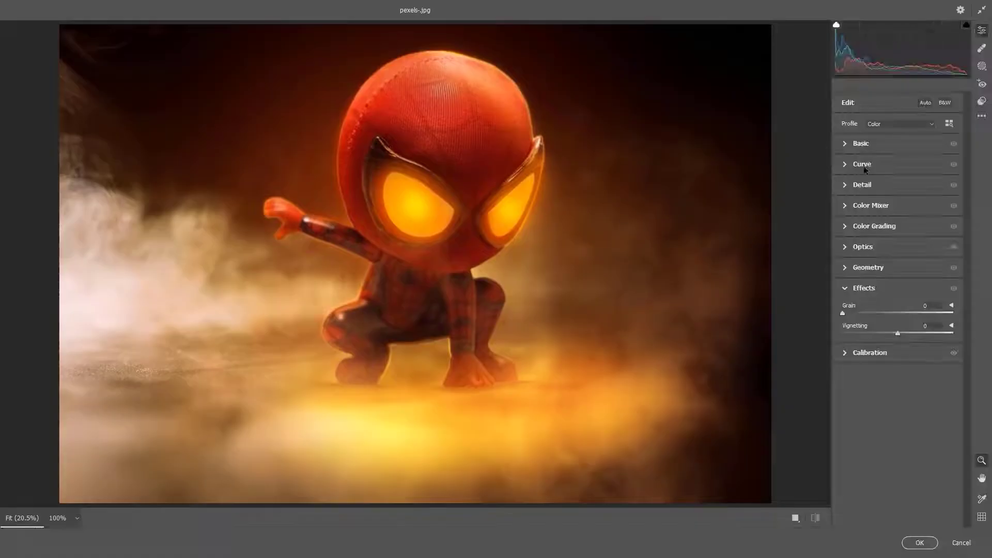
left_click(981, 100)
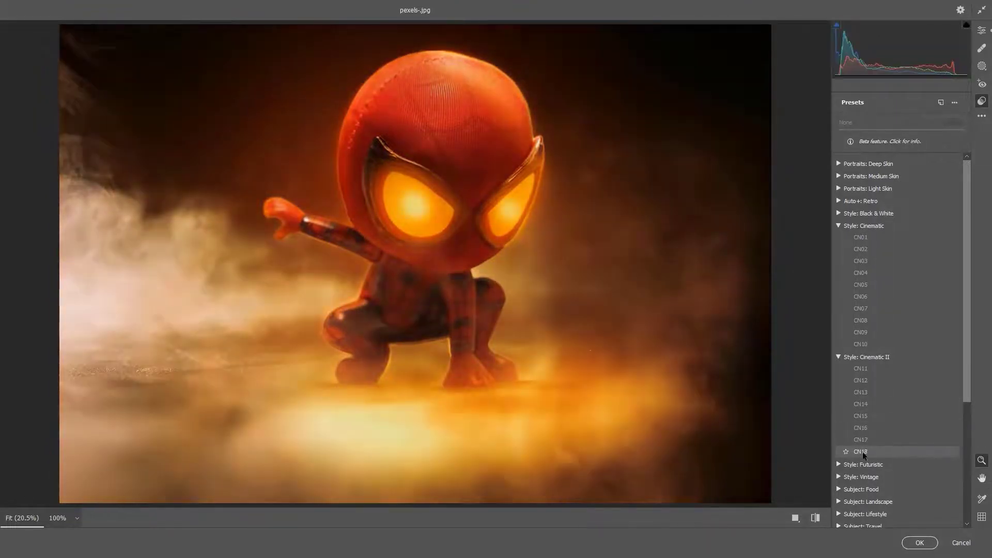
left_click(860, 443)
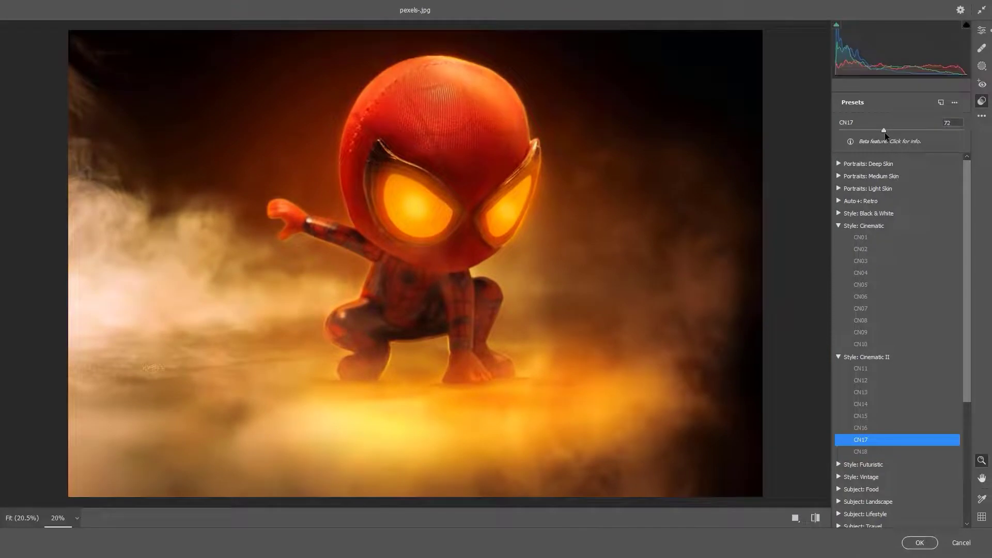
left_click_drag(885, 132, 891, 143)
left_click(919, 542)
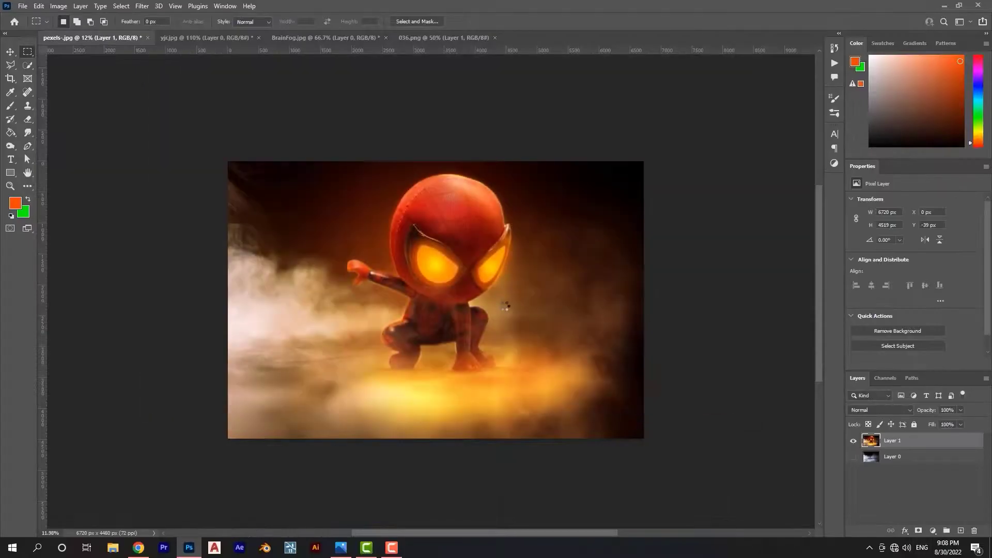
scroll(504, 306, "up", 2)
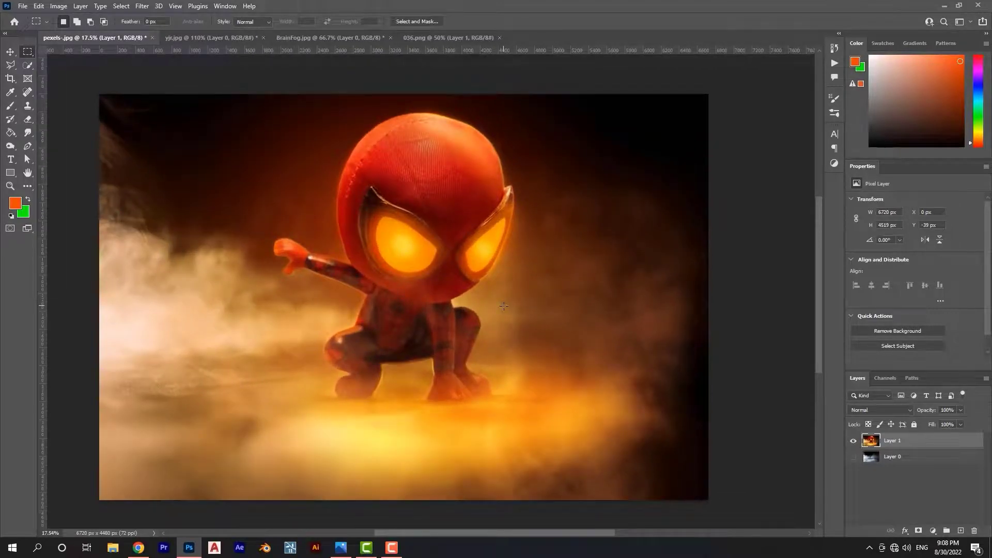
scroll(409, 251, "down", 1)
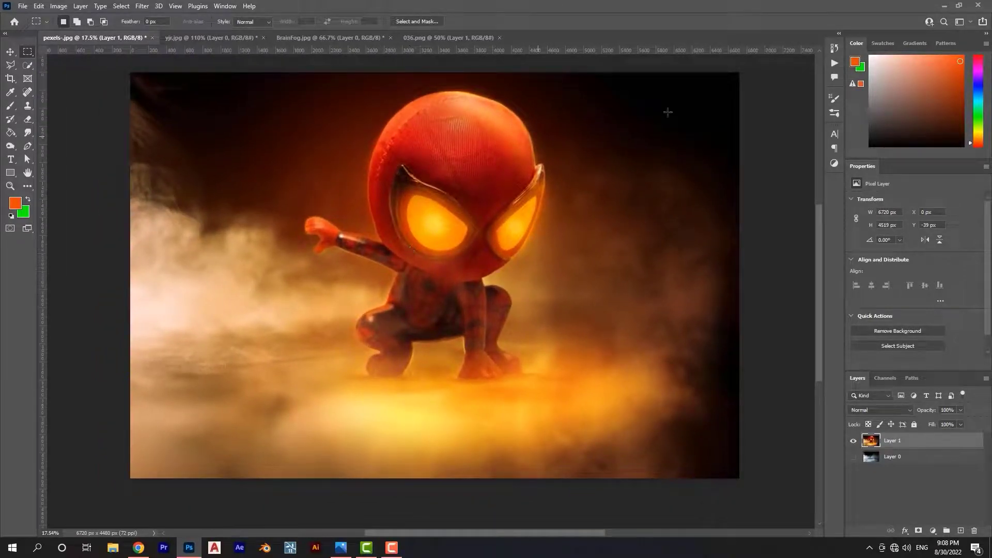
left_click(22, 6)
Open the yjr image from the Desktop, then close it again
left_click(26, 27)
left_click(226, 185)
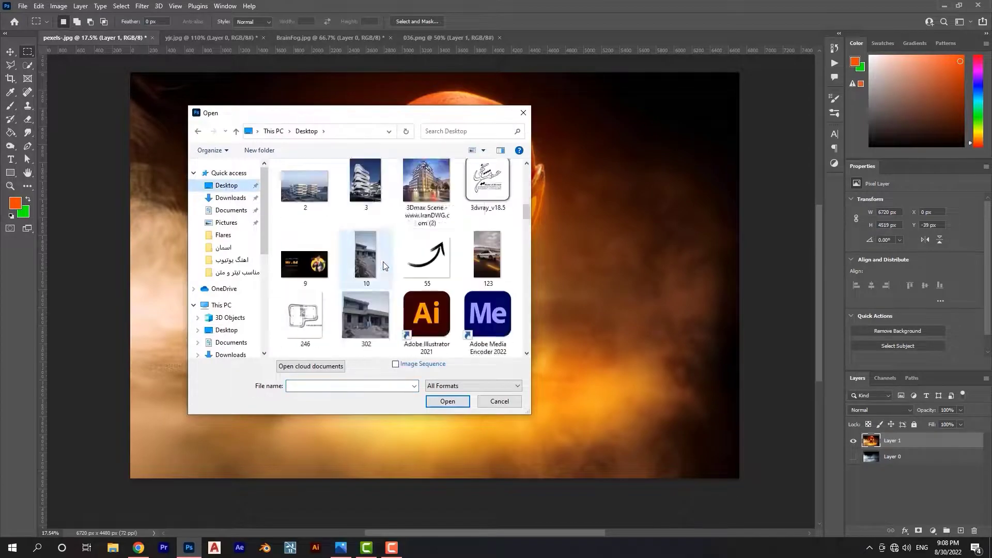
scroll(383, 266, "down", 2)
scroll(383, 266, "down", 2)
scroll(384, 266, "down", 2)
scroll(384, 265, "down", 2)
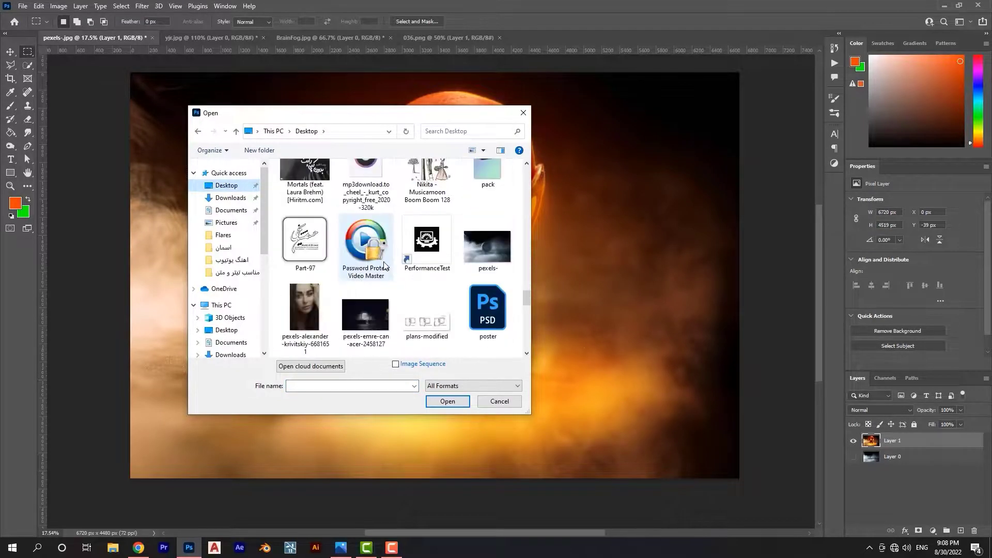
scroll(384, 266, "down", 5)
scroll(372, 262, "up", 1)
scroll(365, 261, "up", 2)
left_click(302, 258)
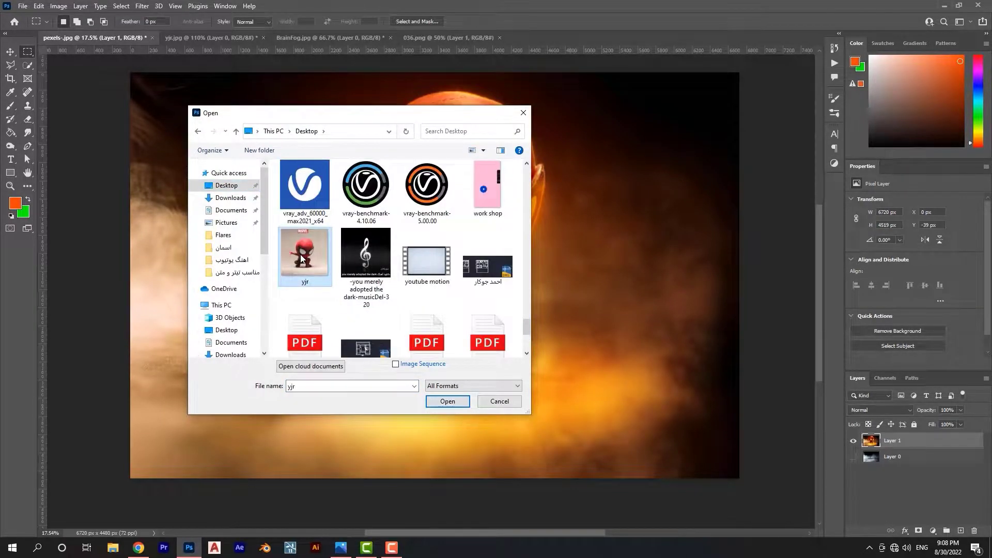
double_click(302, 258)
left_click(263, 38)
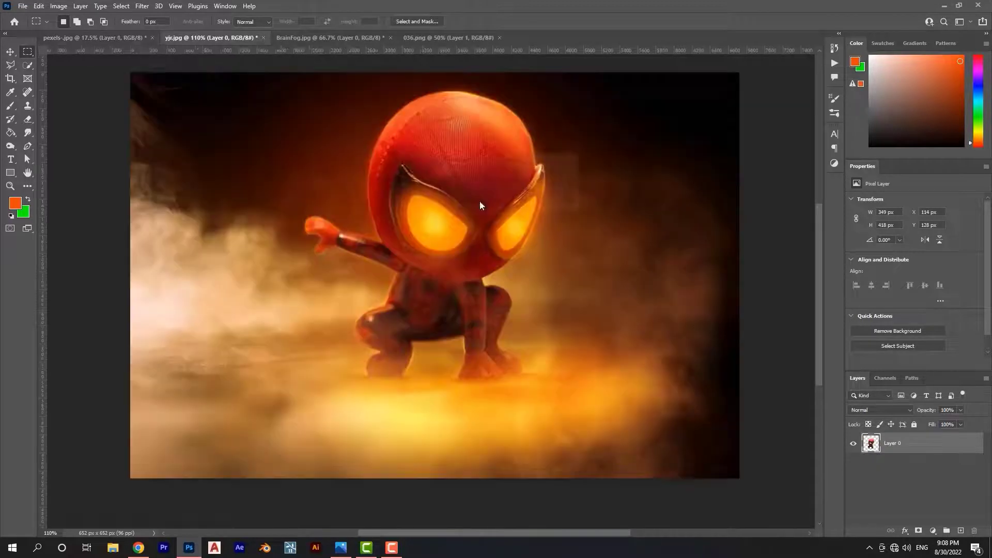
Reopen the yjr image and unlock its background into an editable layer
left_click(23, 6)
left_click(31, 28)
scroll(427, 283, "down", 5)
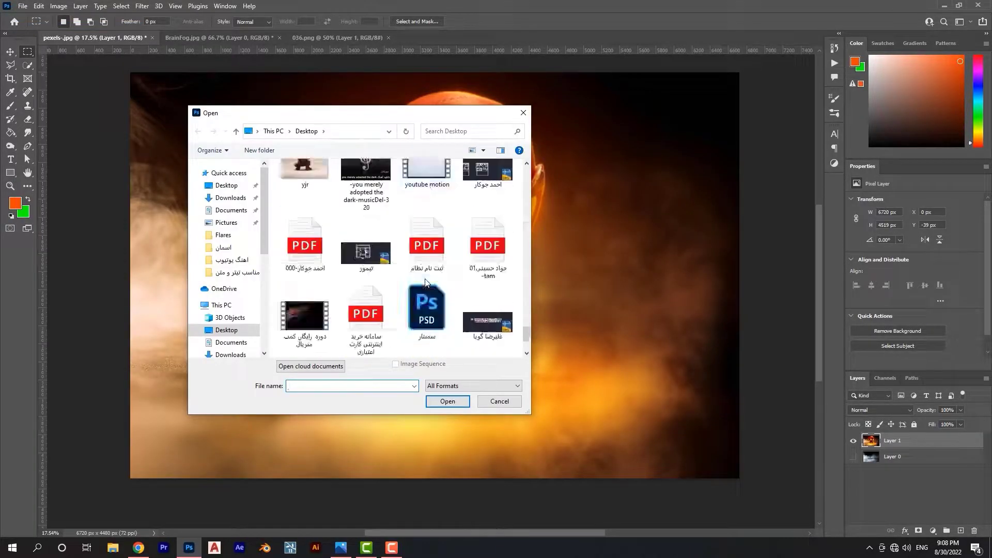
scroll(372, 262, "up", 2)
left_click(302, 258)
left_click(447, 401)
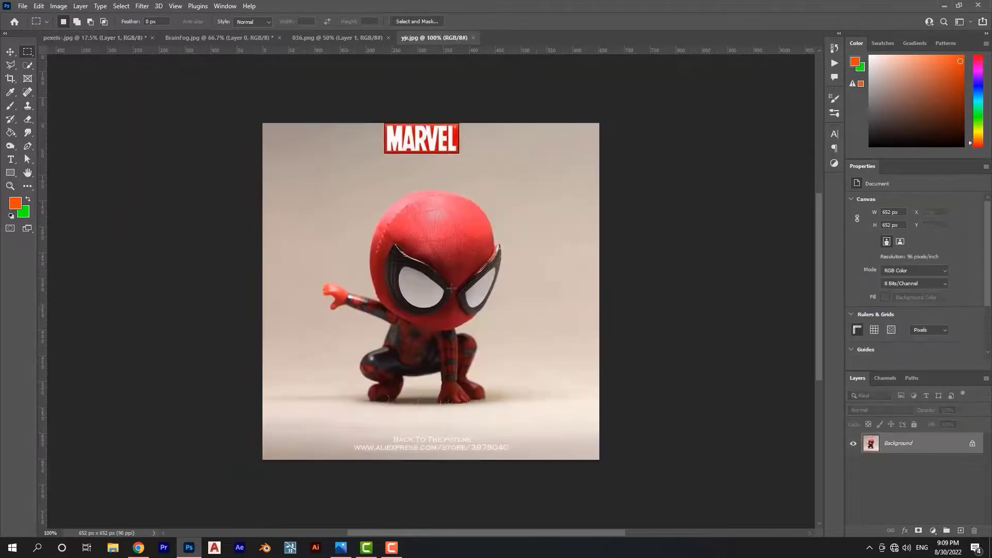
left_click(972, 443)
Paste the selected MARVEL logo into the Spider-Man document as a smart object
scroll(142, 149, "up", 5)
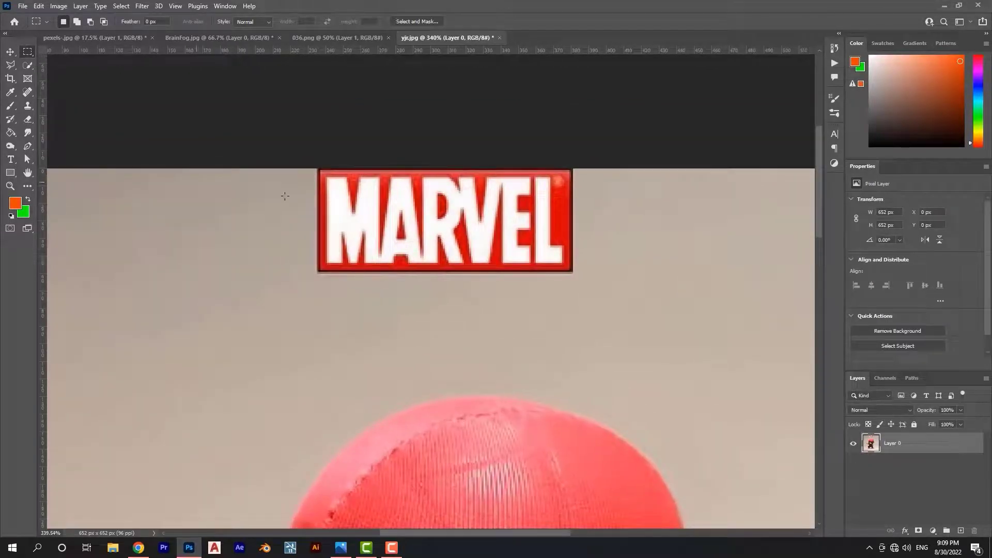
left_click_drag(317, 167, 573, 271)
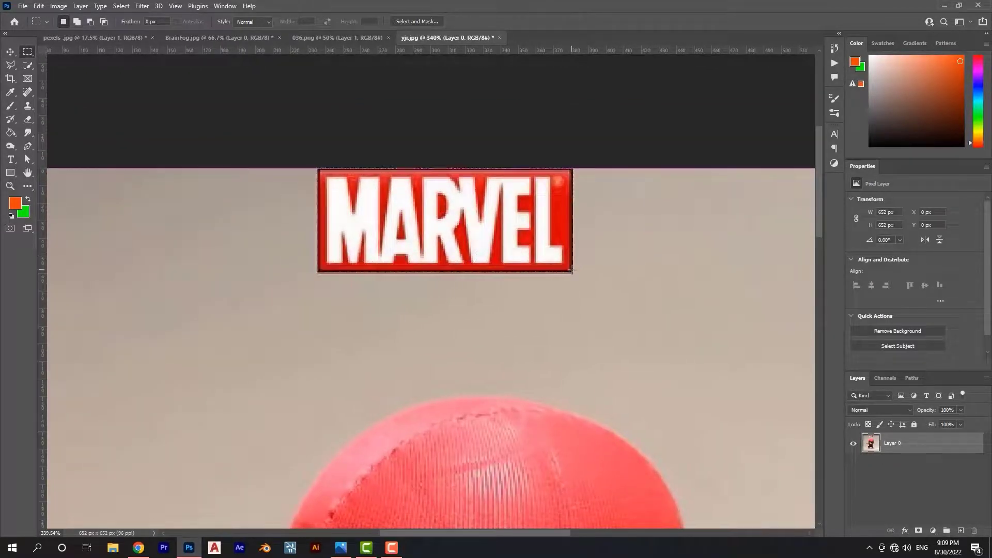
left_click(98, 37)
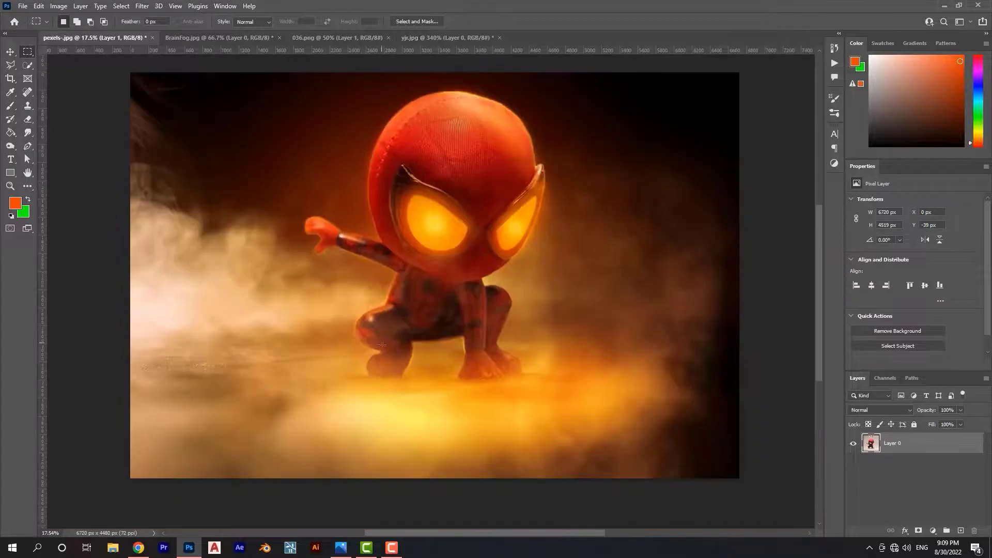
key("v")
key("ctrl+v")
right_click(915, 441)
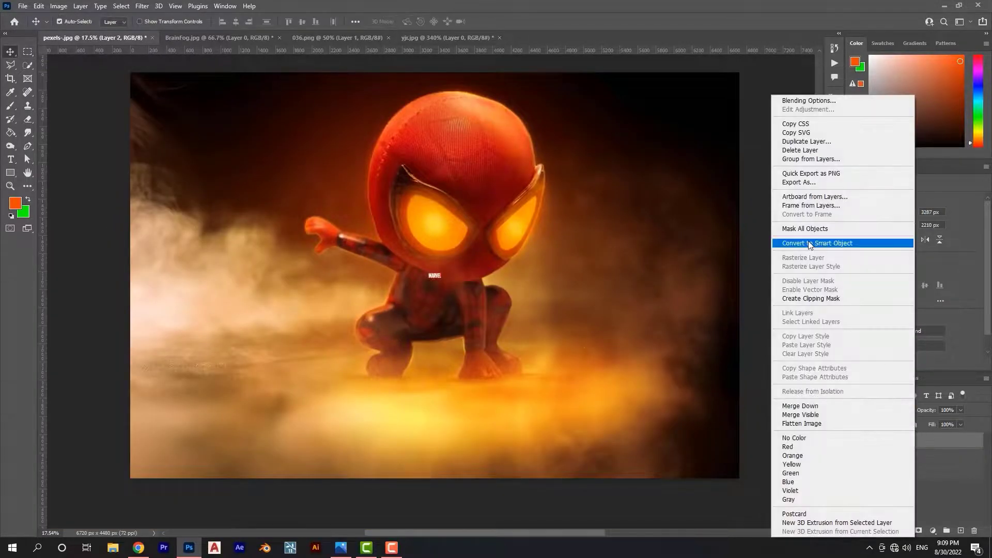
left_click(827, 244)
Resize the MARVEL logo, centre it below the figure, and nudge it up two steps
key("ctrl+t")
scroll(432, 290, "up", 3)
left_click_drag(445, 258, 687, 145)
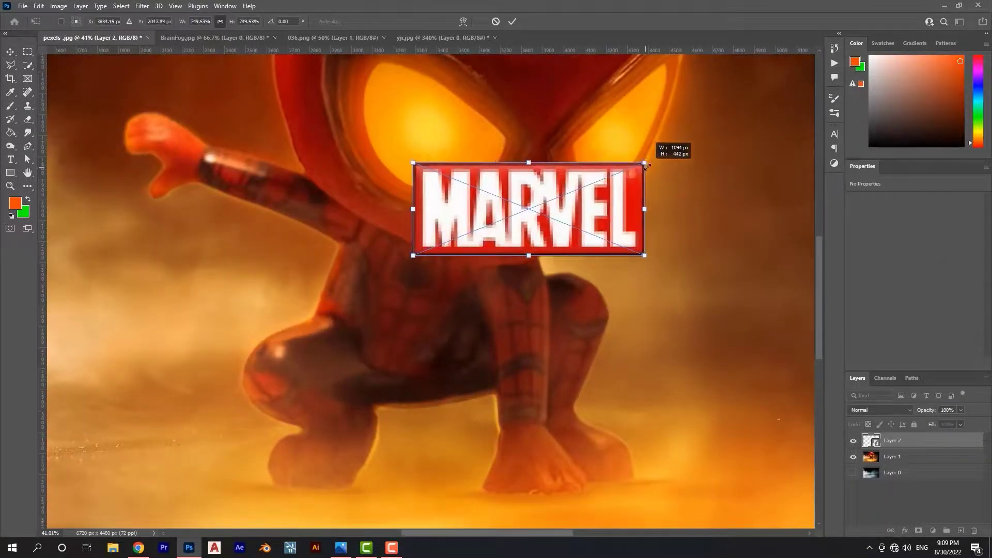
scroll(664, 192, "down", 1)
scroll(664, 192, "down", 2)
scroll(543, 310, "down", 1)
left_click_drag(462, 253, 421, 428)
left_click_drag(472, 399, 482, 396)
key("Return")
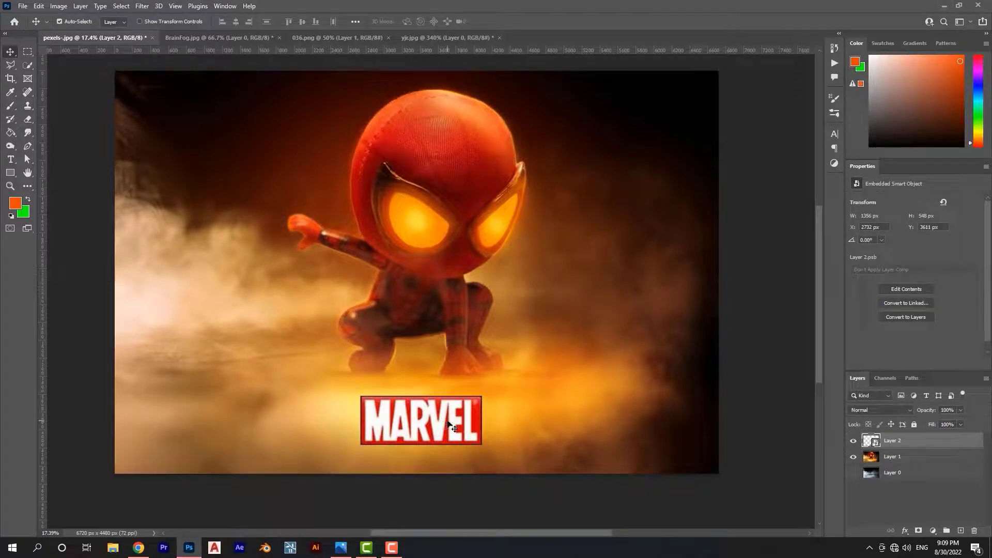
key("Up")
key("Up")
key("Up")
key("Up")
key("Up")
key("Up")
key("Up")
key("Up")
key("Up")
key("Up")
key("Up")
key("Up")
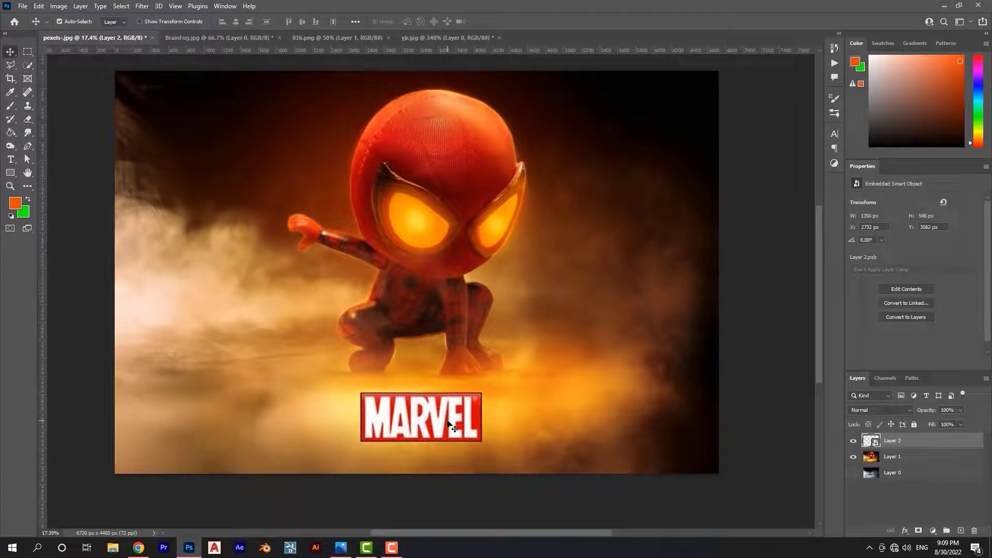
key("Up")
key("Up")
key("Up")
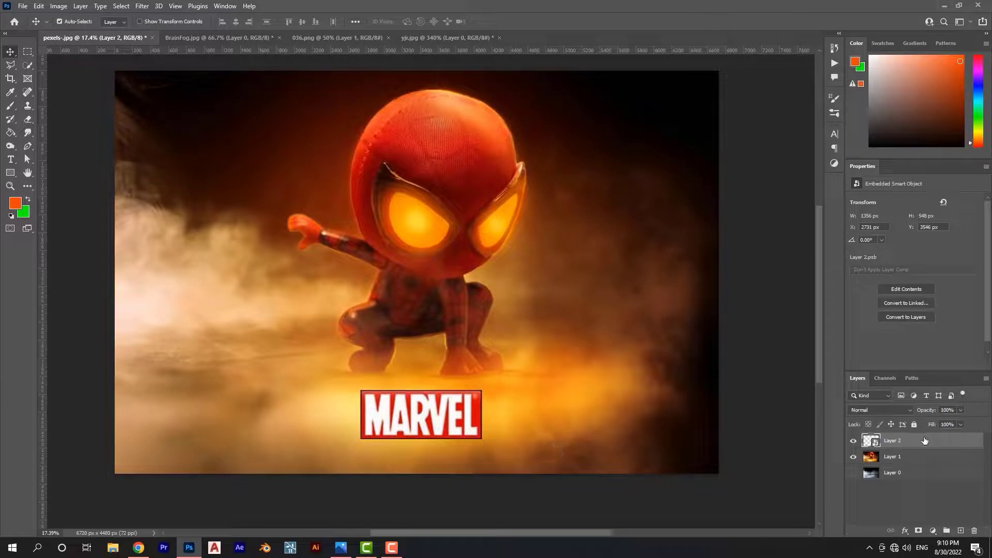
Give the MARVEL logo layer an orange Outer Glow sampled from the eye, with larger size and spread
double_click(924, 443)
left_click(606, 259)
left_click(737, 151)
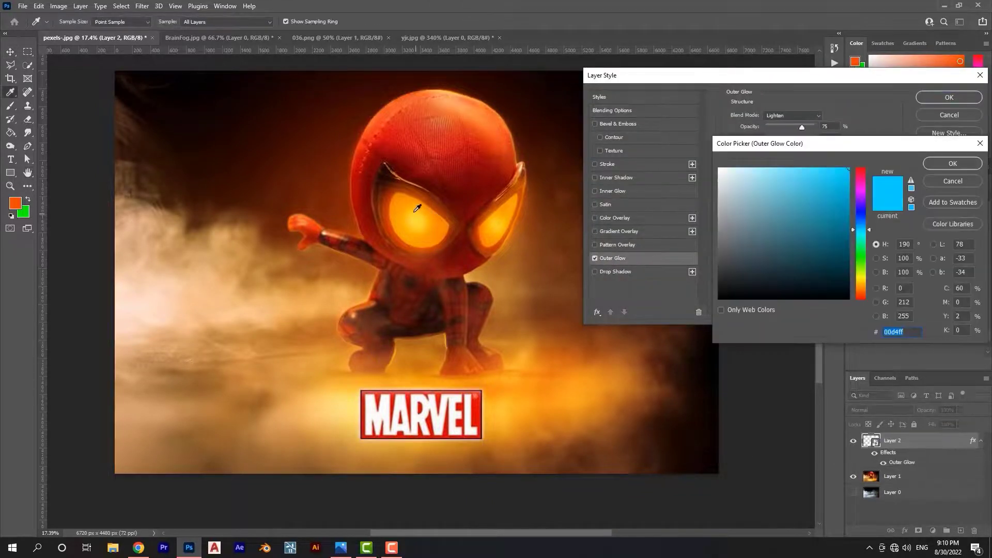
left_click(406, 197)
left_click(937, 169)
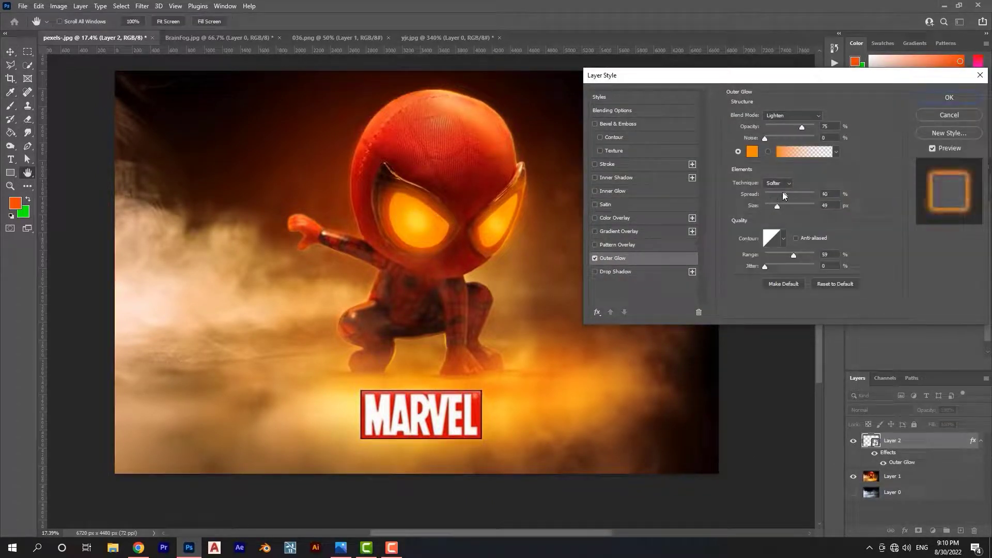
mouse_move(783, 207)
left_mouse_down()
mouse_move(811, 209)
mouse_move(774, 194)
left_mouse_up()
Add a dark red Inner Glow with Size 68 and Choke 0, then apply the effects
left_click(611, 191)
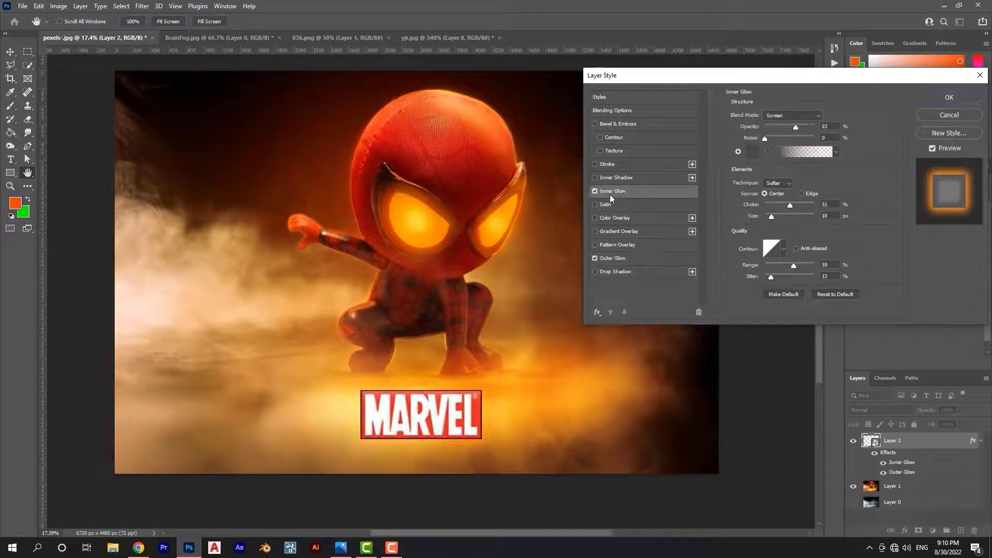
left_click(753, 153)
left_click(421, 213)
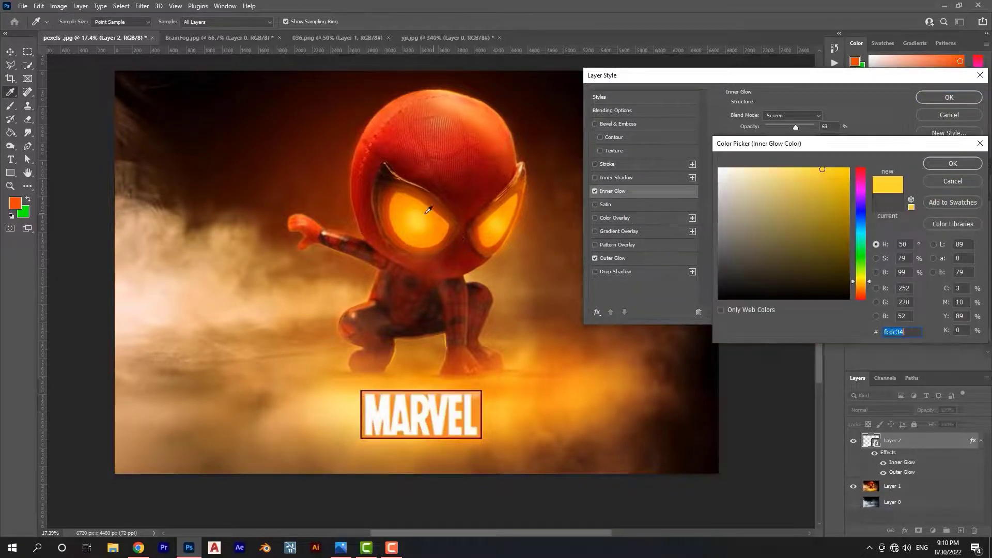
left_click(418, 178)
left_click(465, 120)
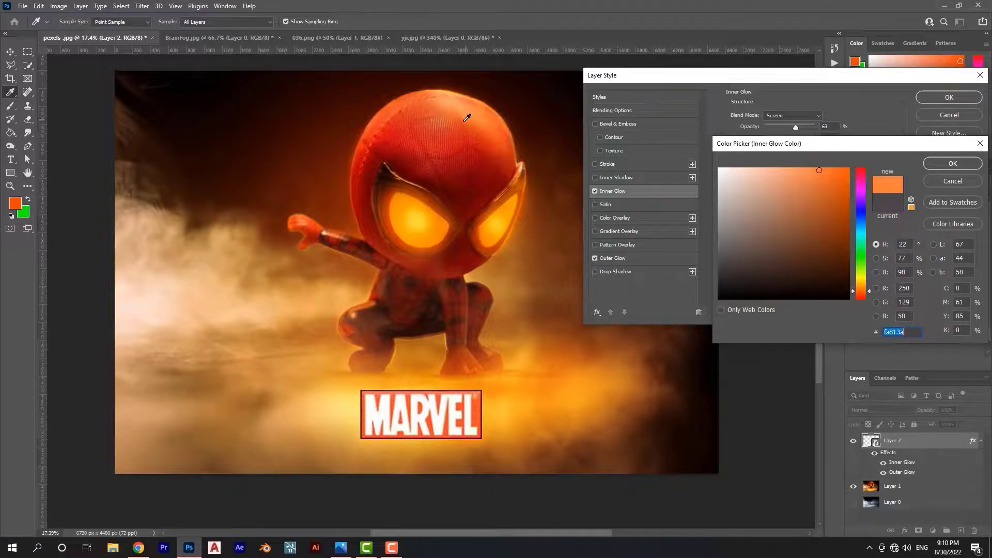
left_click(419, 155)
key("Return")
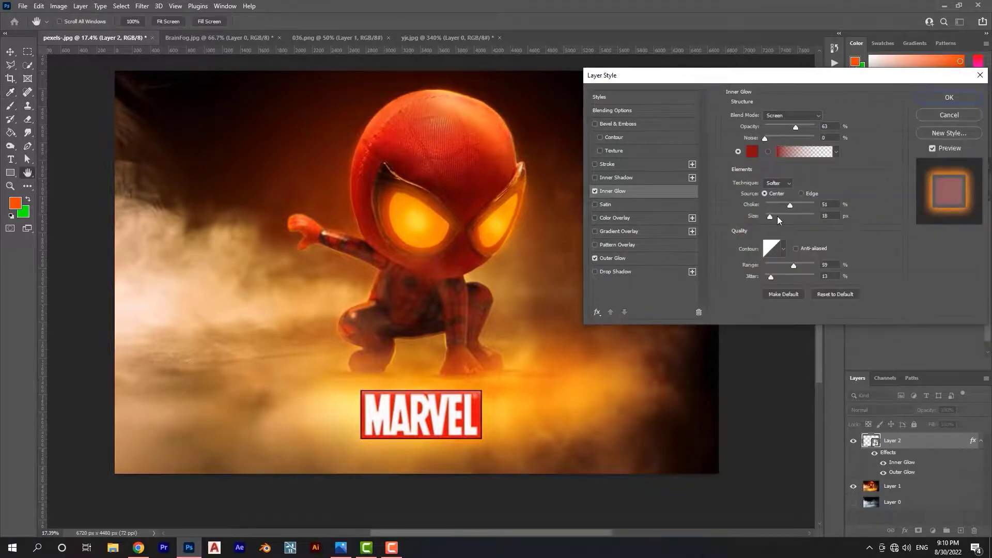
mouse_move(771, 216)
left_mouse_down()
mouse_move(781, 216)
mouse_move(765, 204)
left_mouse_up()
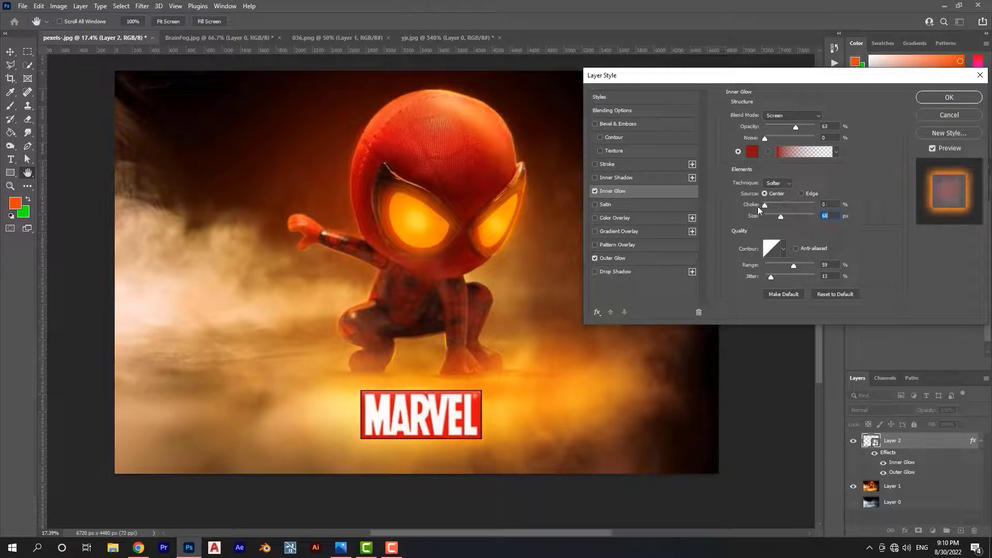
left_click(930, 99)
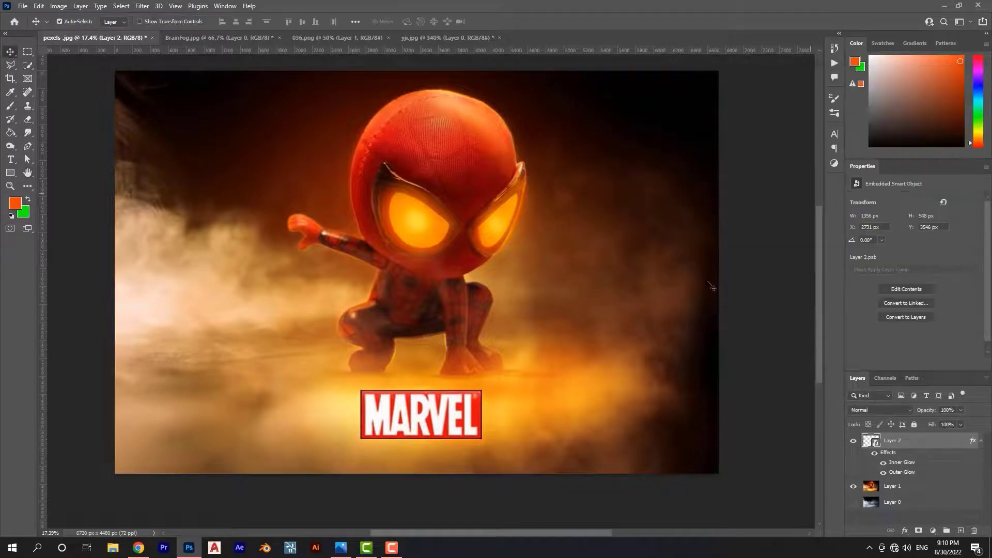
Draw a horizontal text box near the logo at 258 pt and type the 'design by' credit
left_click(10, 159)
left_click(57, 157)
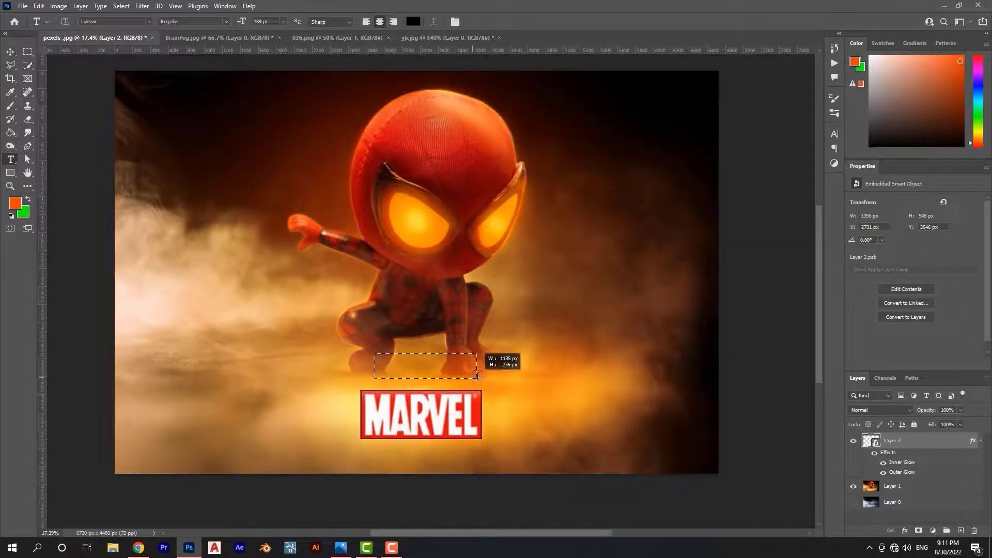
left_click_drag(375, 353, 486, 382)
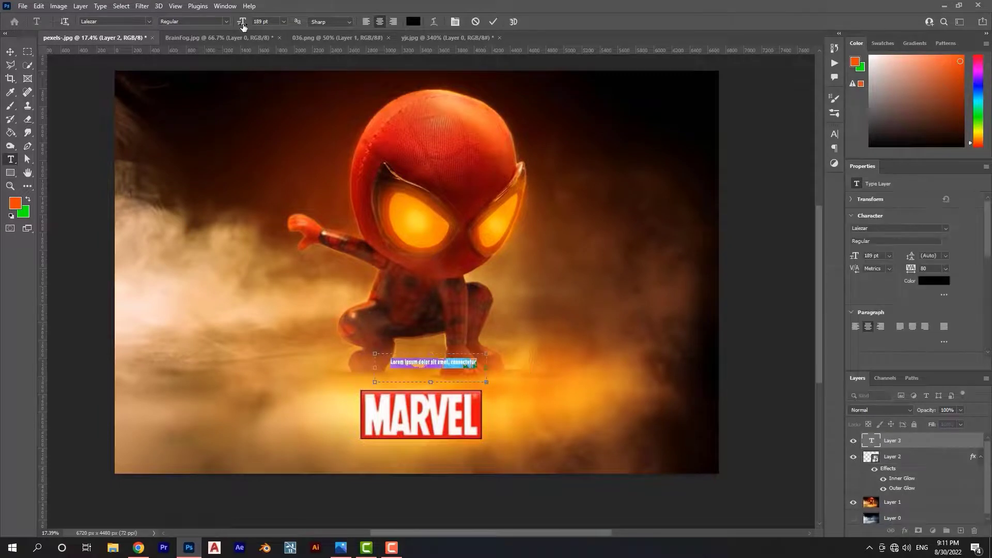
left_click_drag(243, 26, 279, 32)
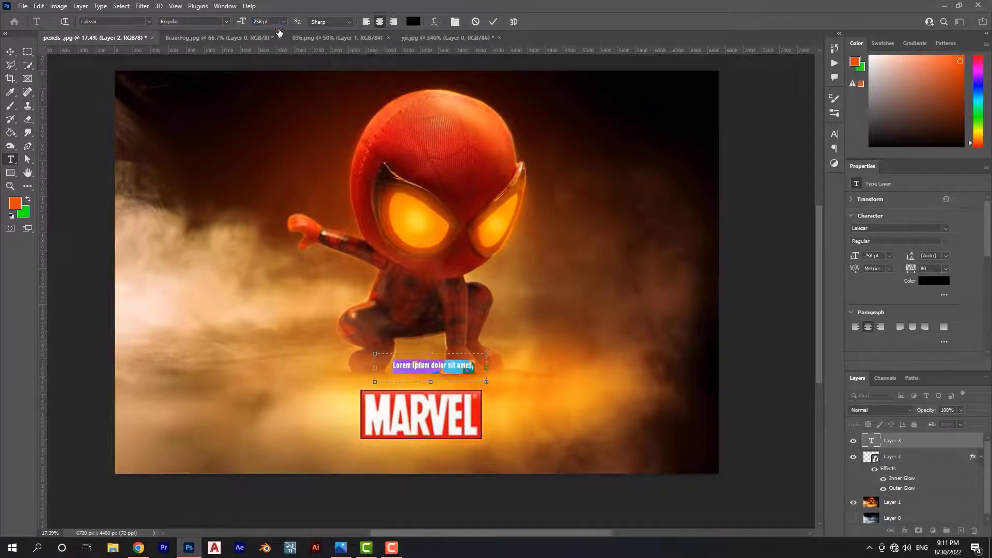
type("design by : hossein_ablitash")
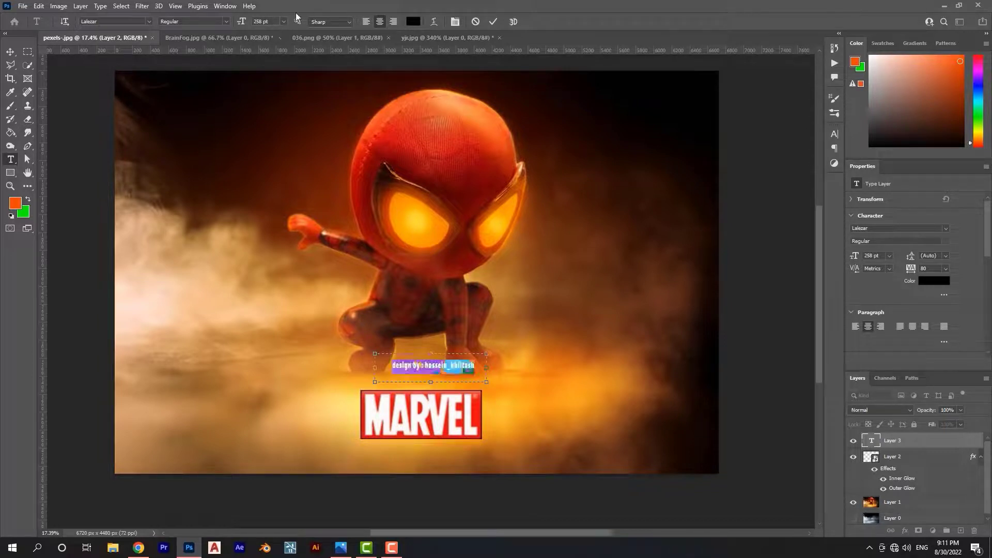
Set the credit in Clarendon BT and move it centred below the MARVEL logo
scroll(424, 373, "up", 3)
scroll(425, 373, "up", 3)
left_click(148, 21)
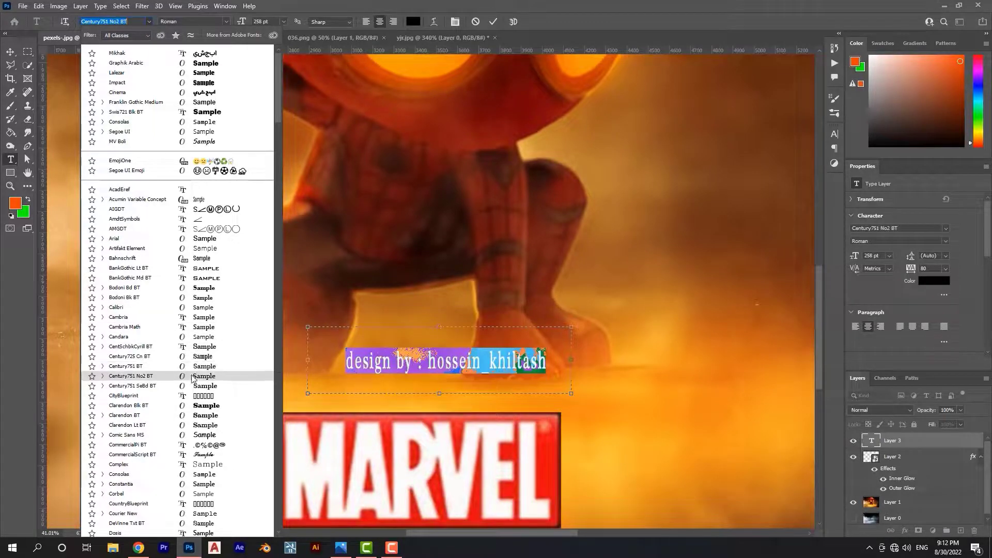
left_click(191, 415)
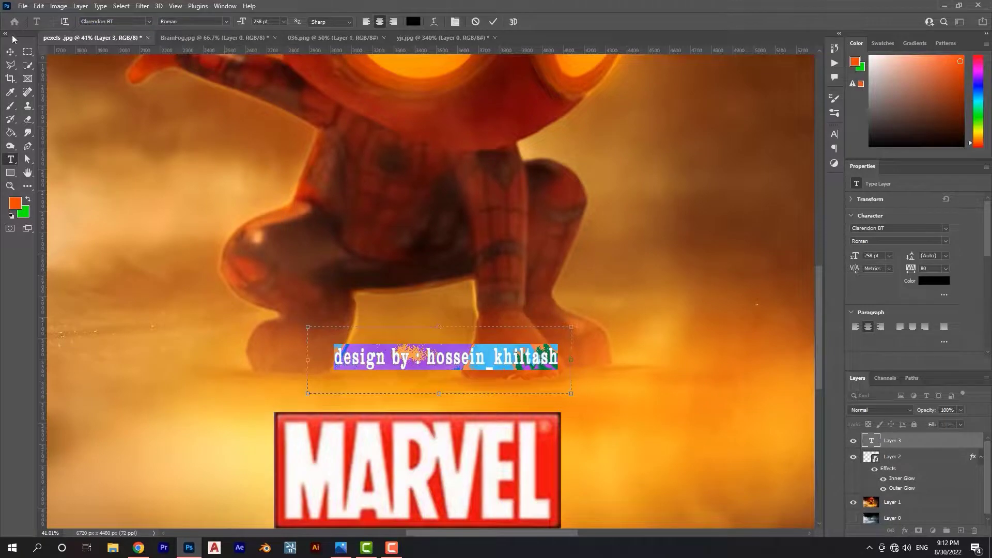
left_click(391, 298)
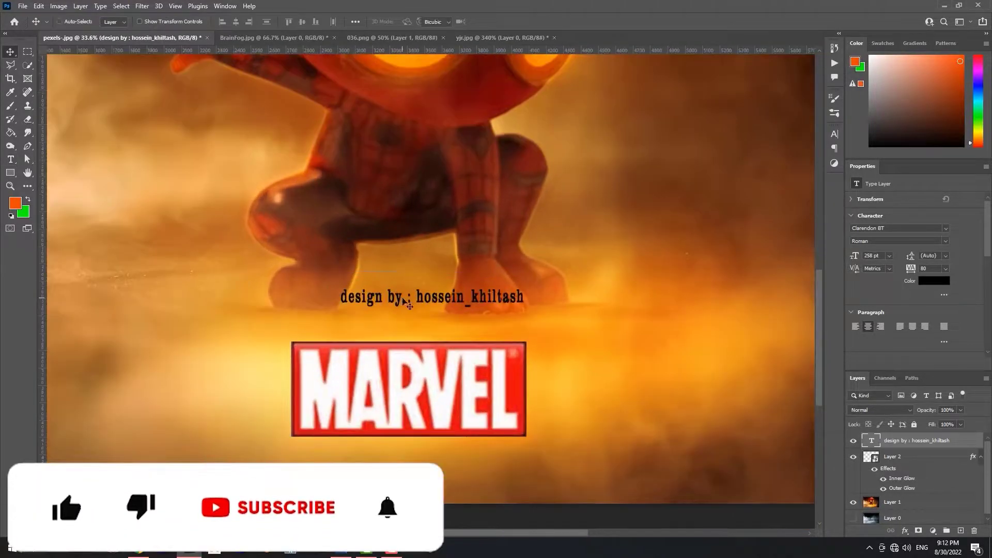
left_click_drag(391, 298, 389, 455)
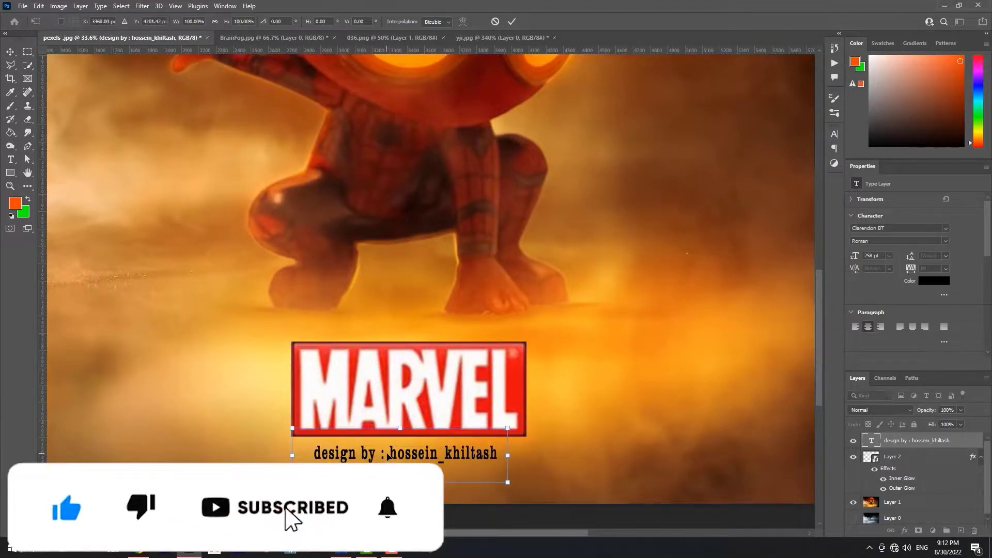
scroll(389, 455, "down", 3)
scroll(389, 455, "down", 1)
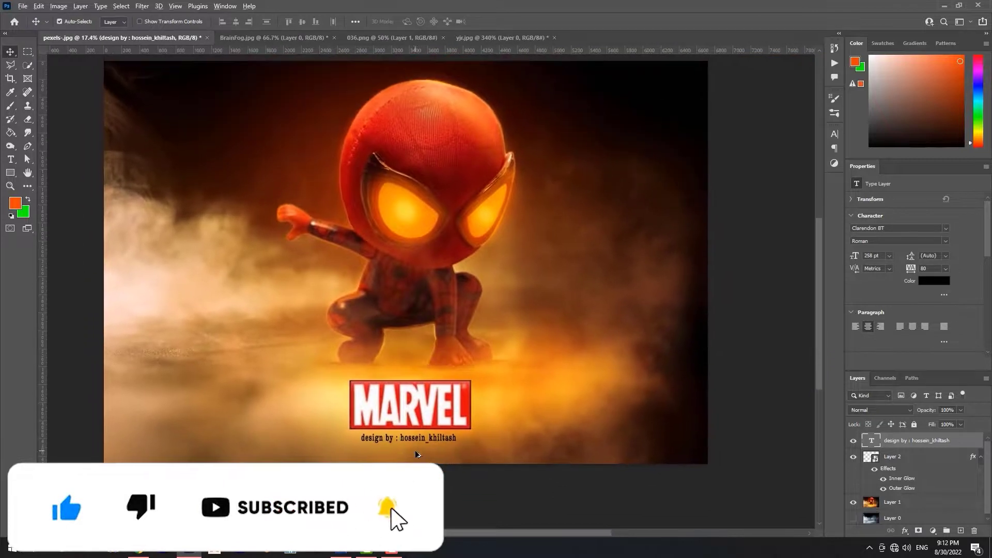
scroll(418, 348, "down", 2)
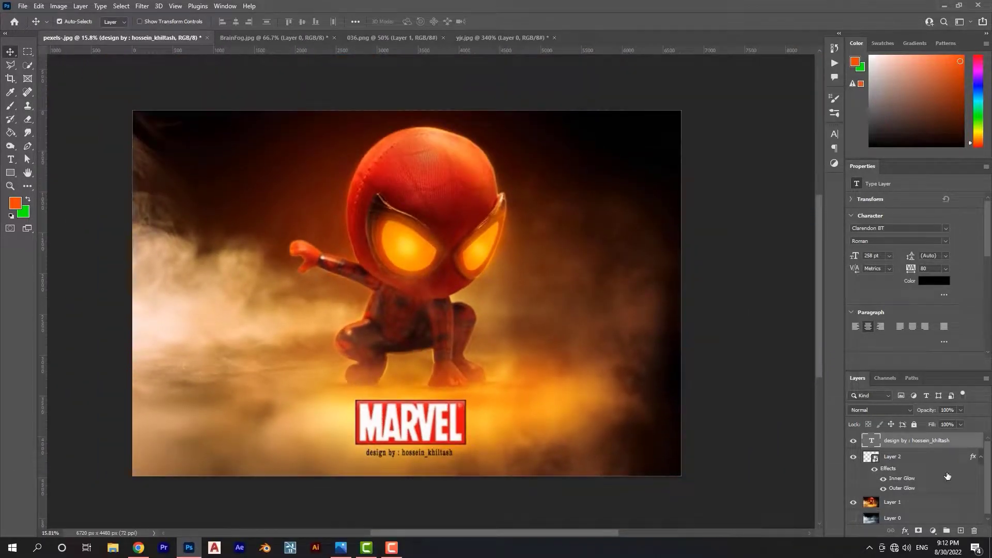
Add a lighter orange Solid Color fill layer set to Screen blending
left_click(932, 531)
left_click(924, 354)
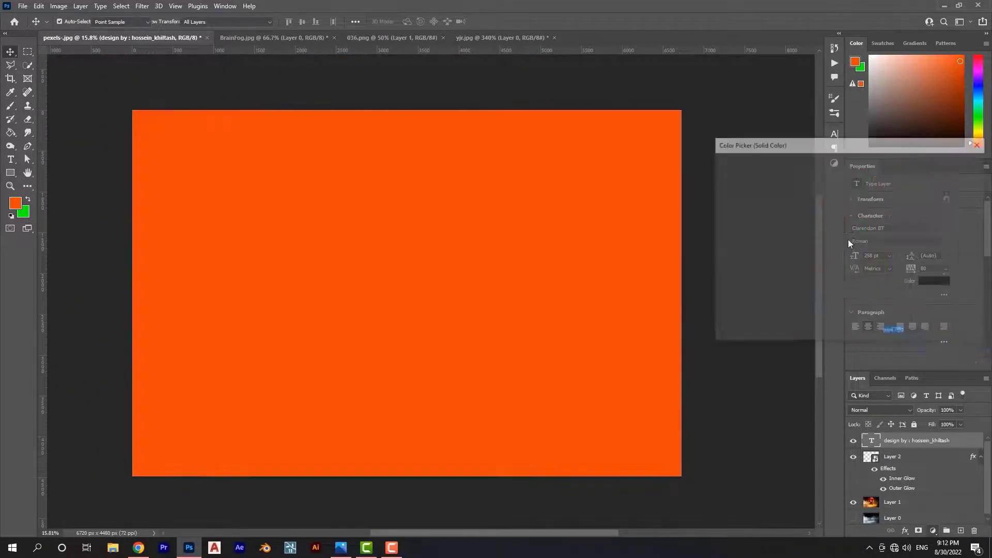
left_click(822, 170)
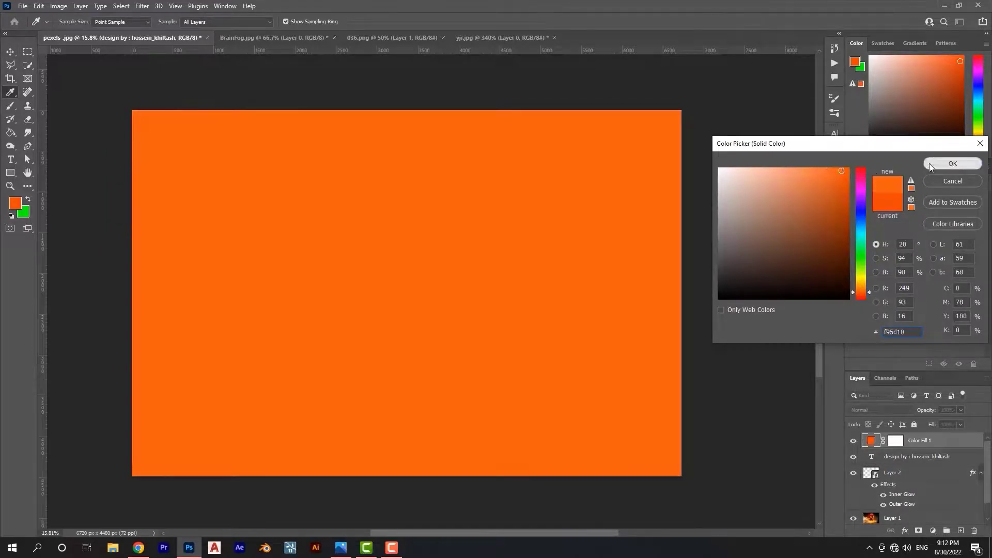
left_click(953, 163)
left_click(879, 409)
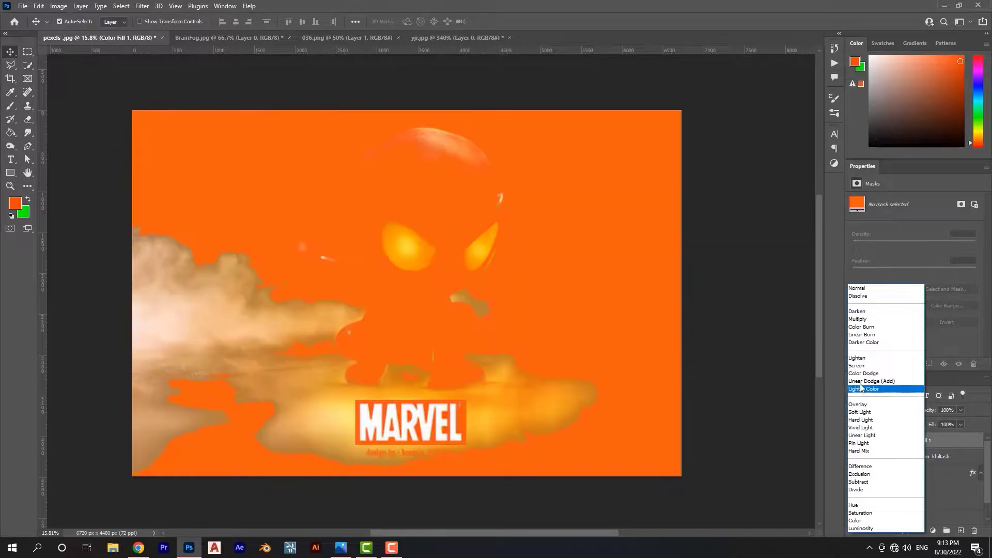
left_click(858, 365)
Invert the fill's mask to black and faintly brush the orange glow back near the logo
left_click(901, 440)
key("ctrl+i")
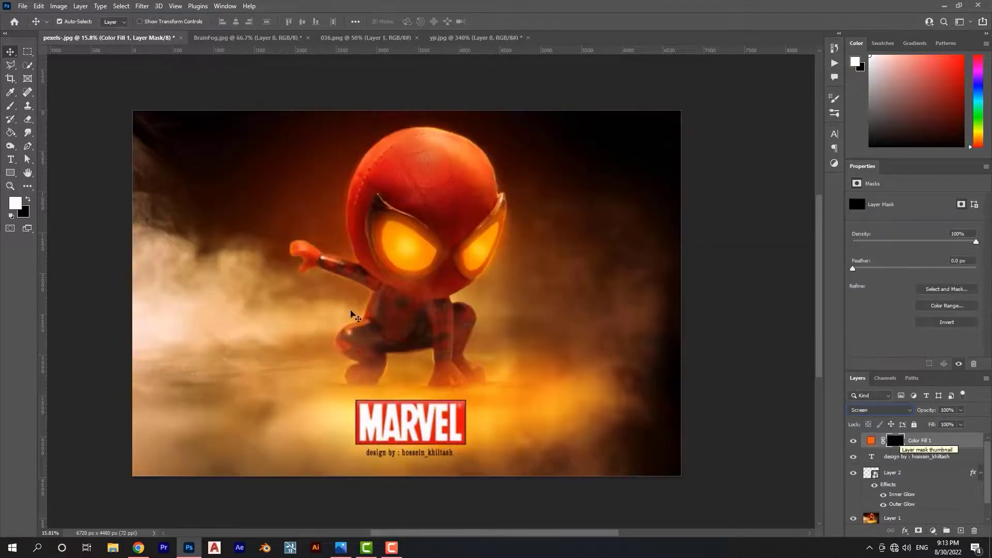
key("b")
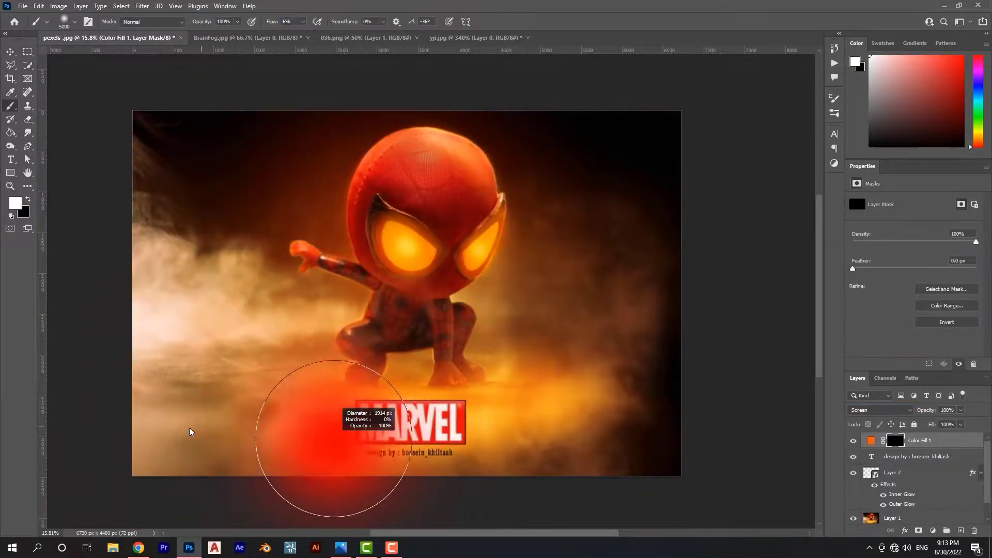
left_click_drag(365, 420, 453, 421)
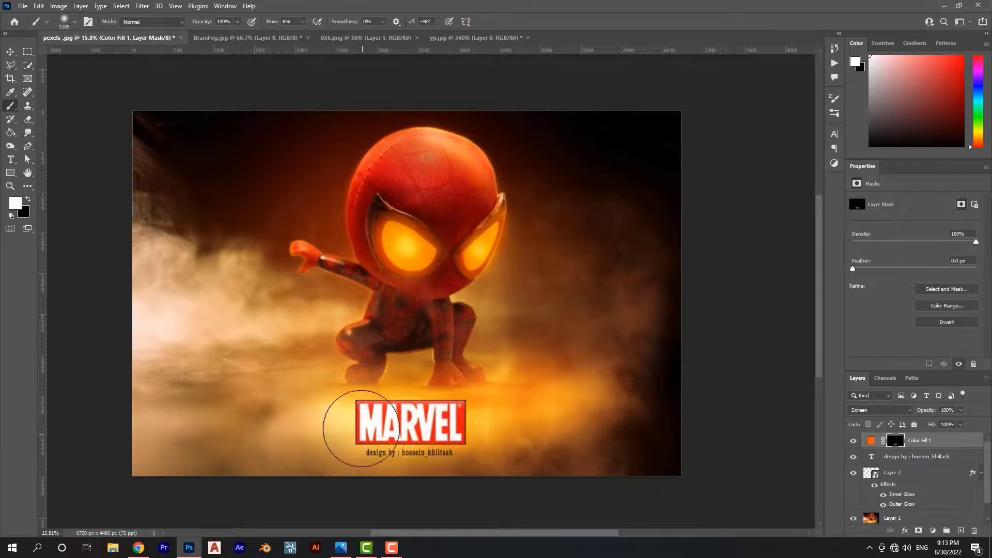
Scale up the 'design by' credit text layer with Free Transform to match the logo width
left_click(10, 51)
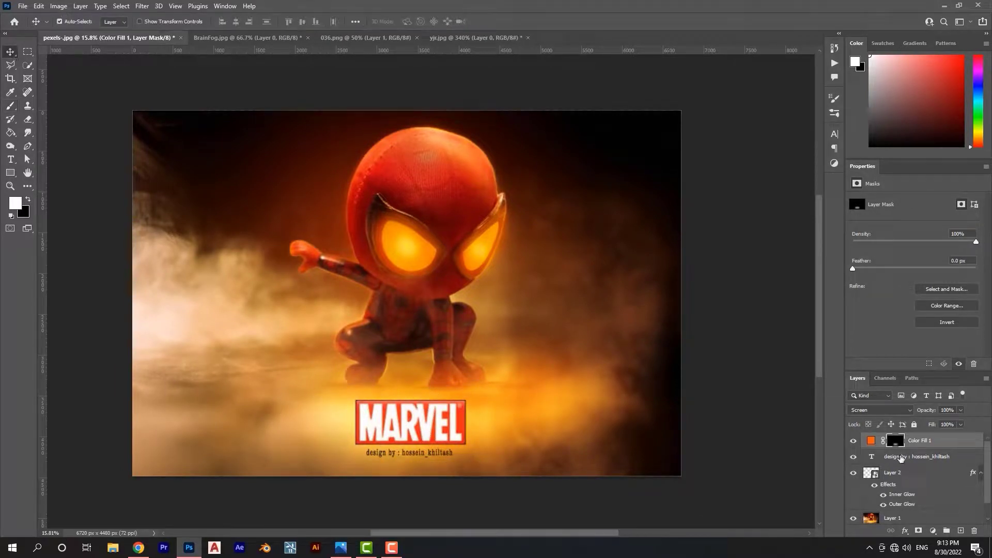
left_click(907, 457)
key("ctrl+t")
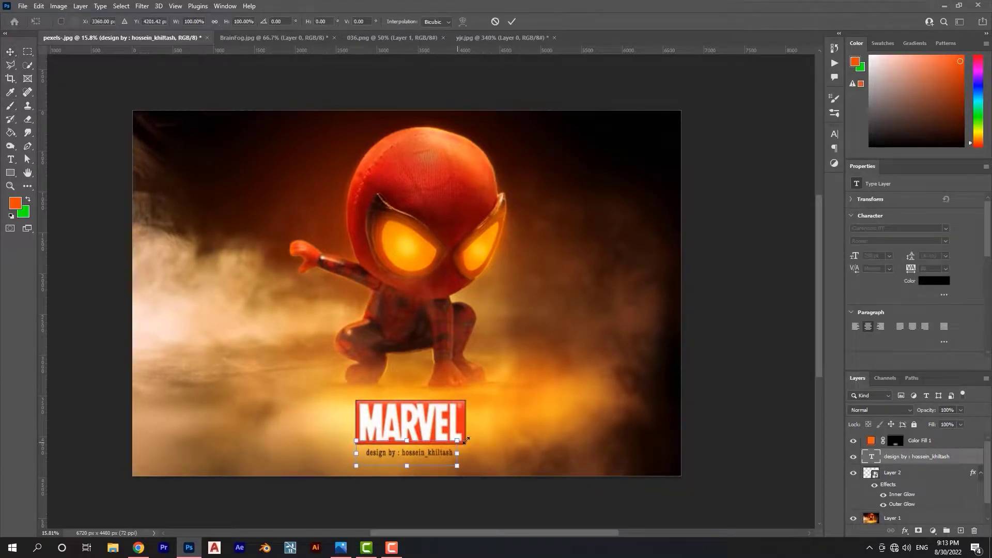
mouse_move(482, 454)
left_mouse_down()
mouse_move(456, 455)
mouse_move(461, 439)
left_mouse_up()
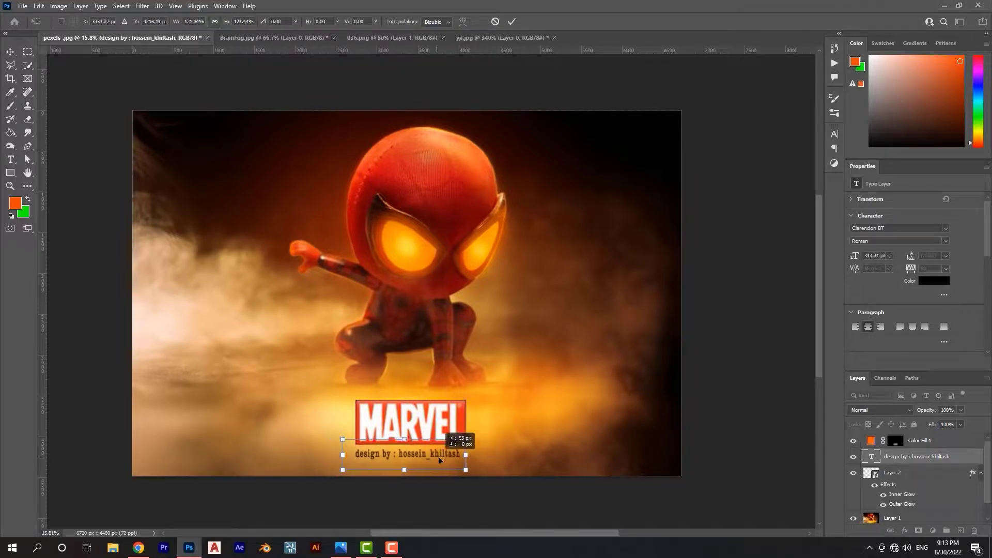
key("Return")
left_click_drag(389, 287, 418, 278)
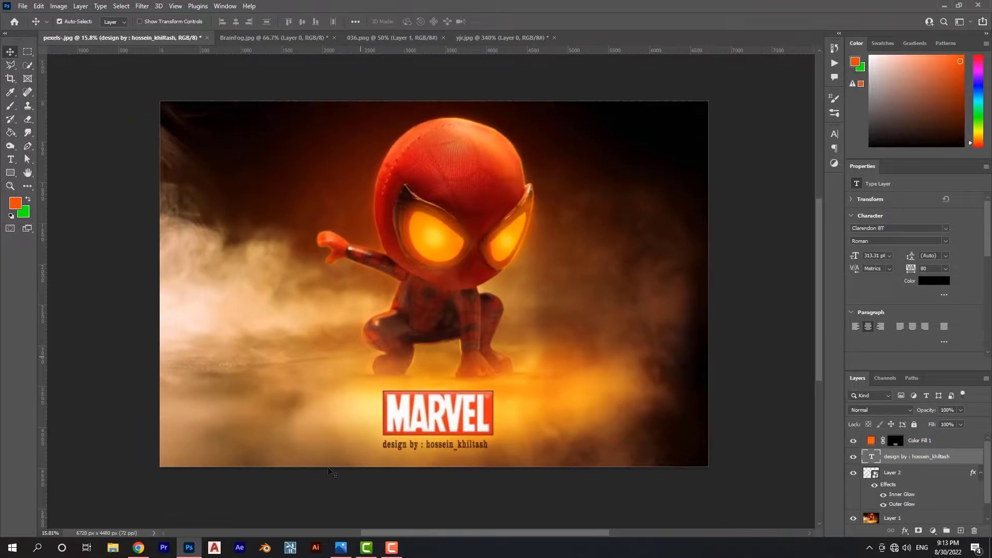